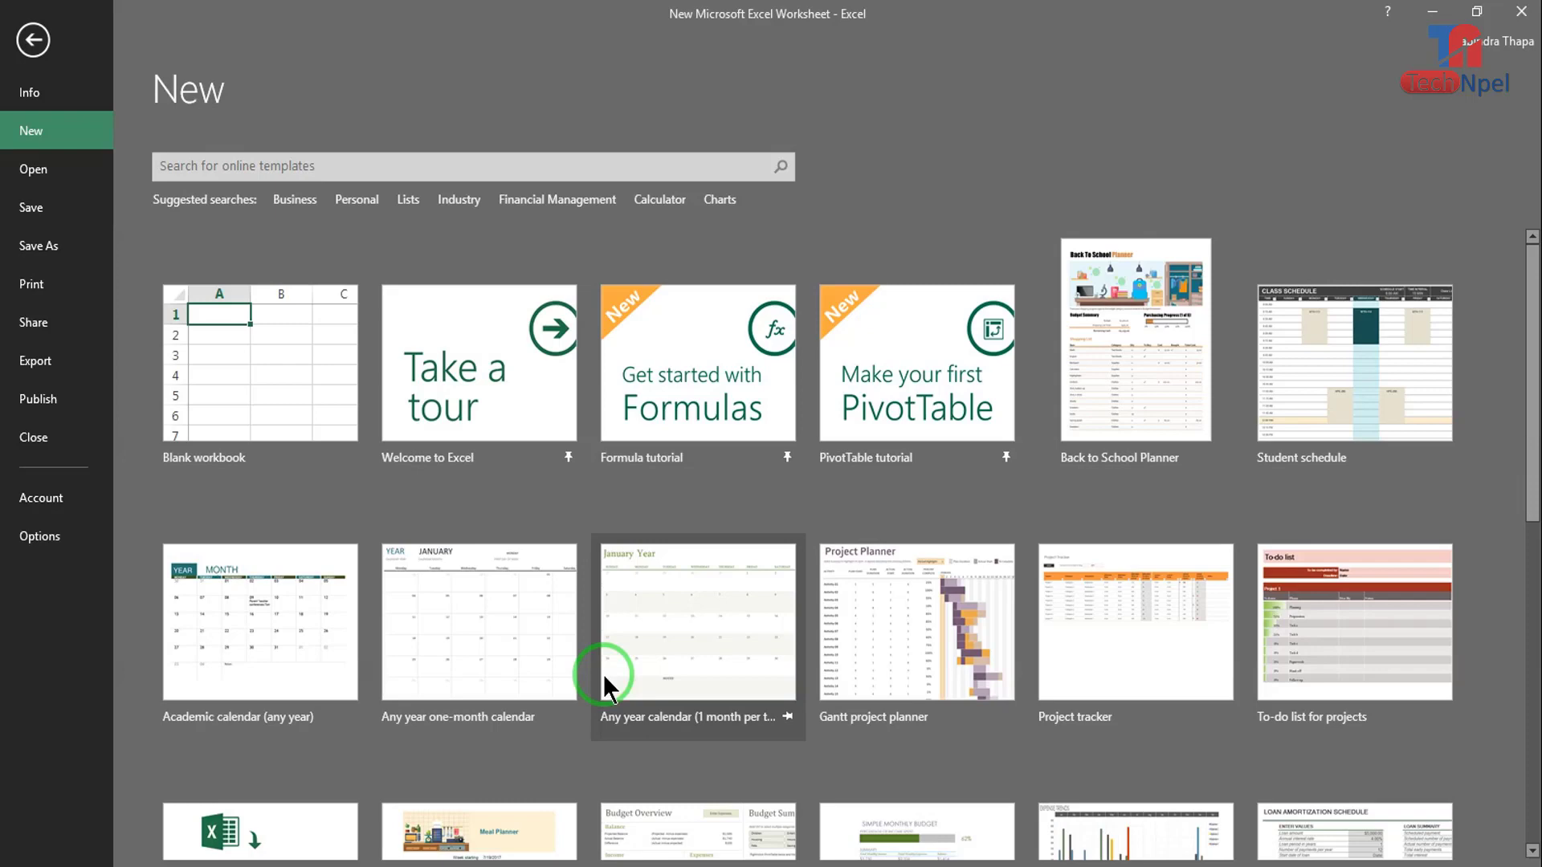
- Leave the New templates page and return to the worksheet holding the Name, Training part and Marks table
left_click(33, 40)
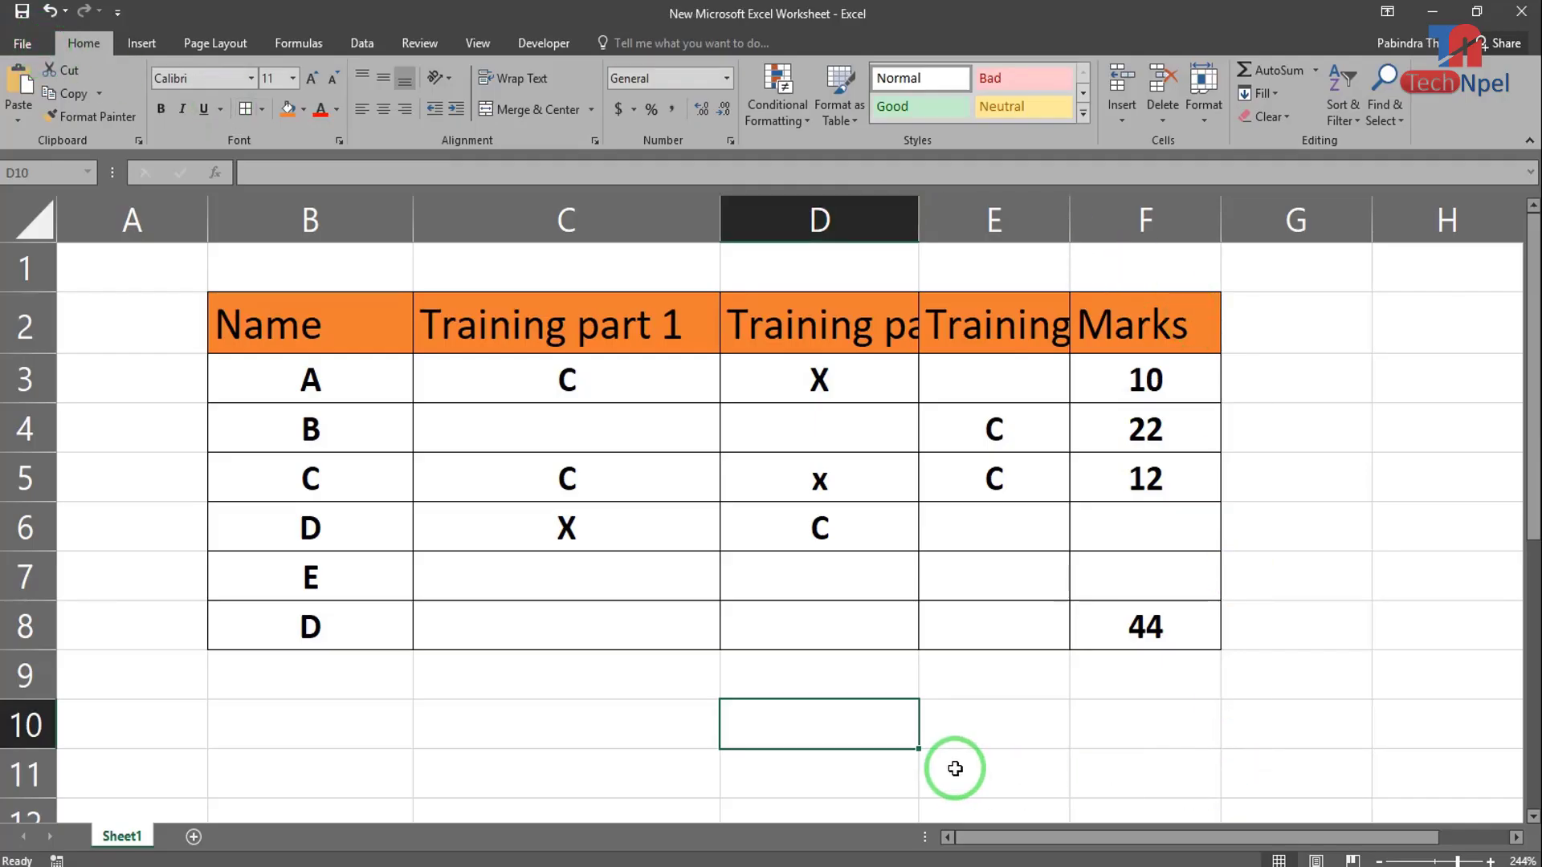
mouse_move(292, 327)
left_mouse_down()
mouse_move(1042, 438)
mouse_move(1121, 623)
left_mouse_up()
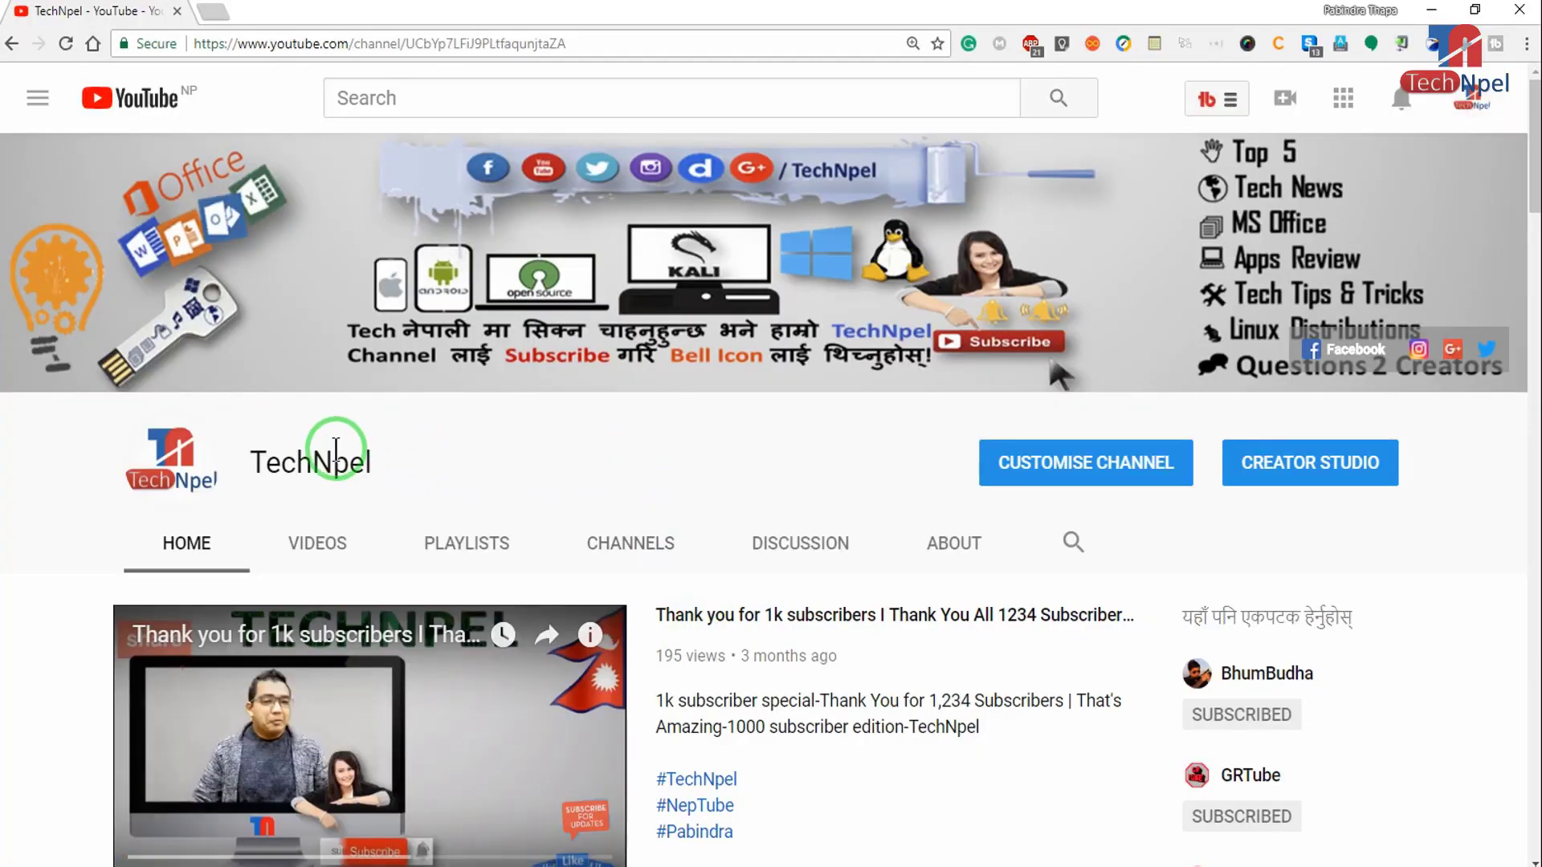
- Scroll down the TechNpel channel Home tab past its intro, playlists and video rows
left_click_drag(379, 462, 293, 448)
left_click(458, 456)
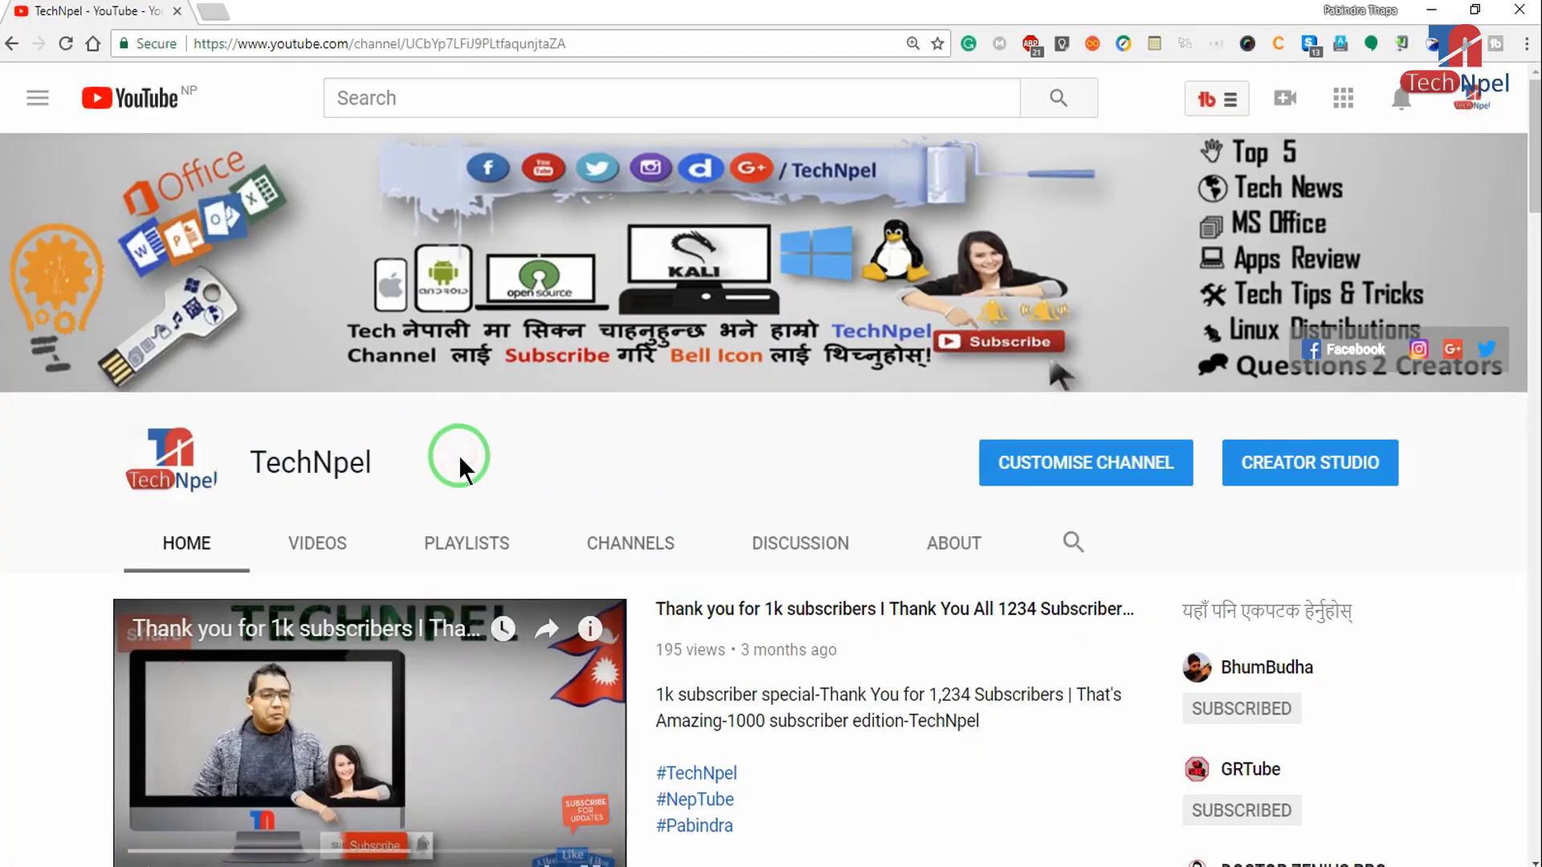
scroll(459, 455, "down", 1)
scroll(463, 458, "down", 3)
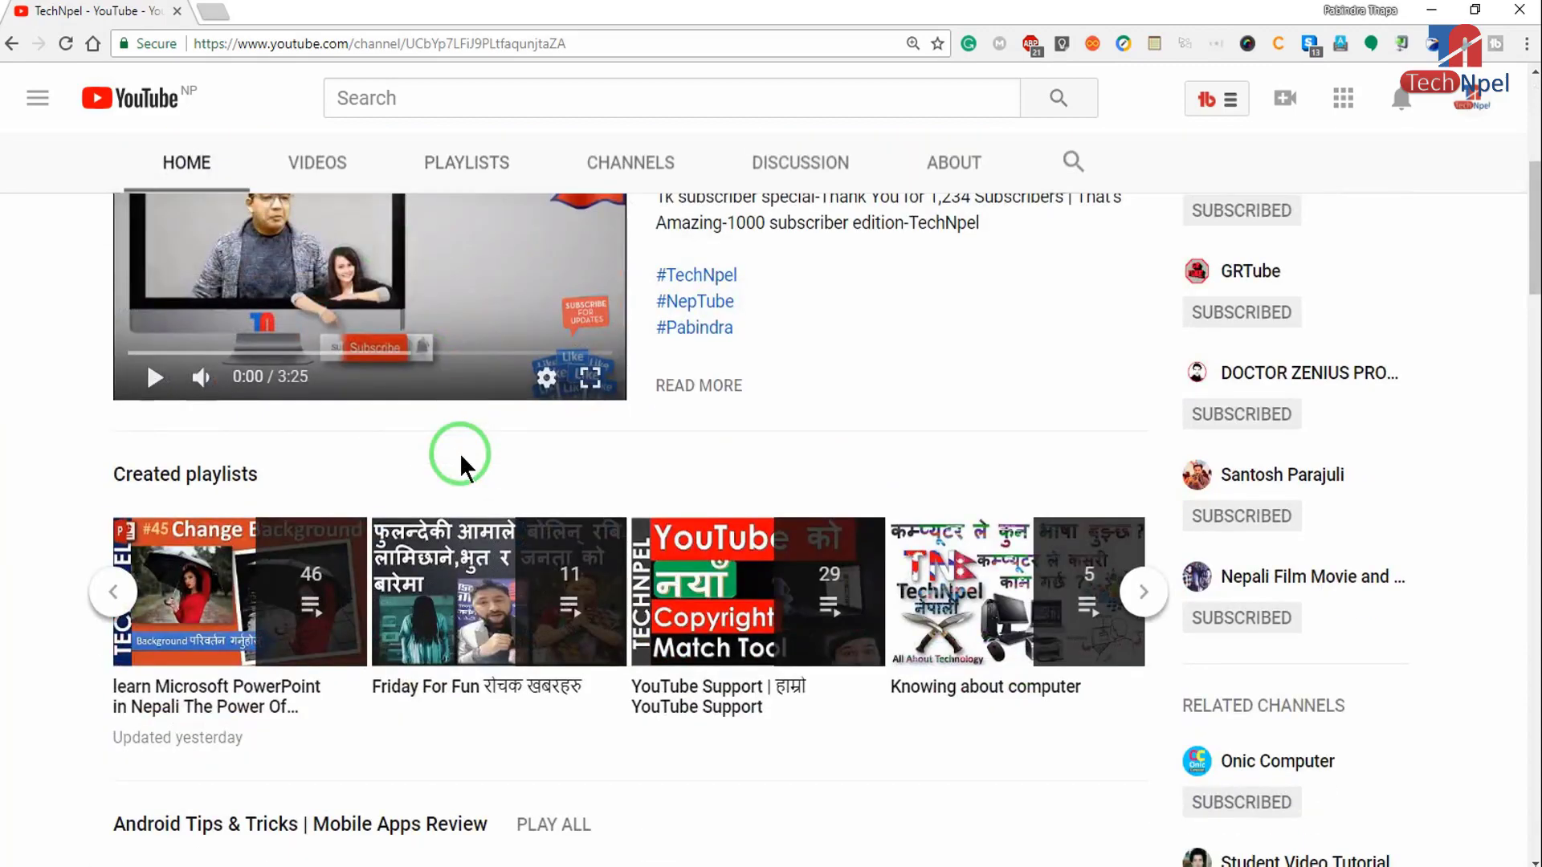
scroll(460, 452, "down", 2)
scroll(459, 455, "down", 2)
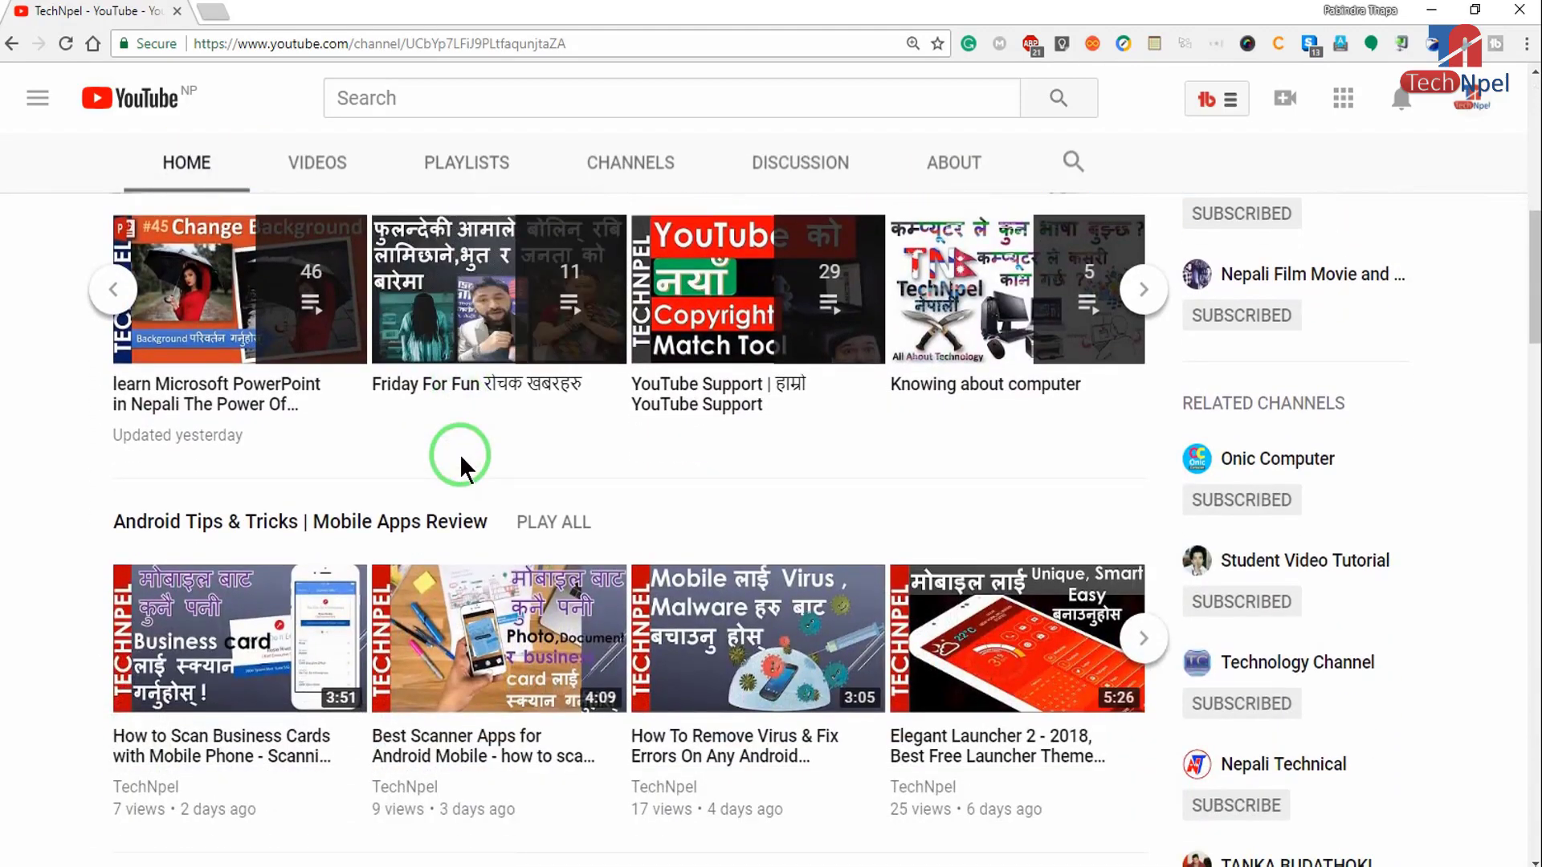
scroll(460, 455, "down", 1)
scroll(468, 461, "down", 1)
scroll(470, 470, "down", 1)
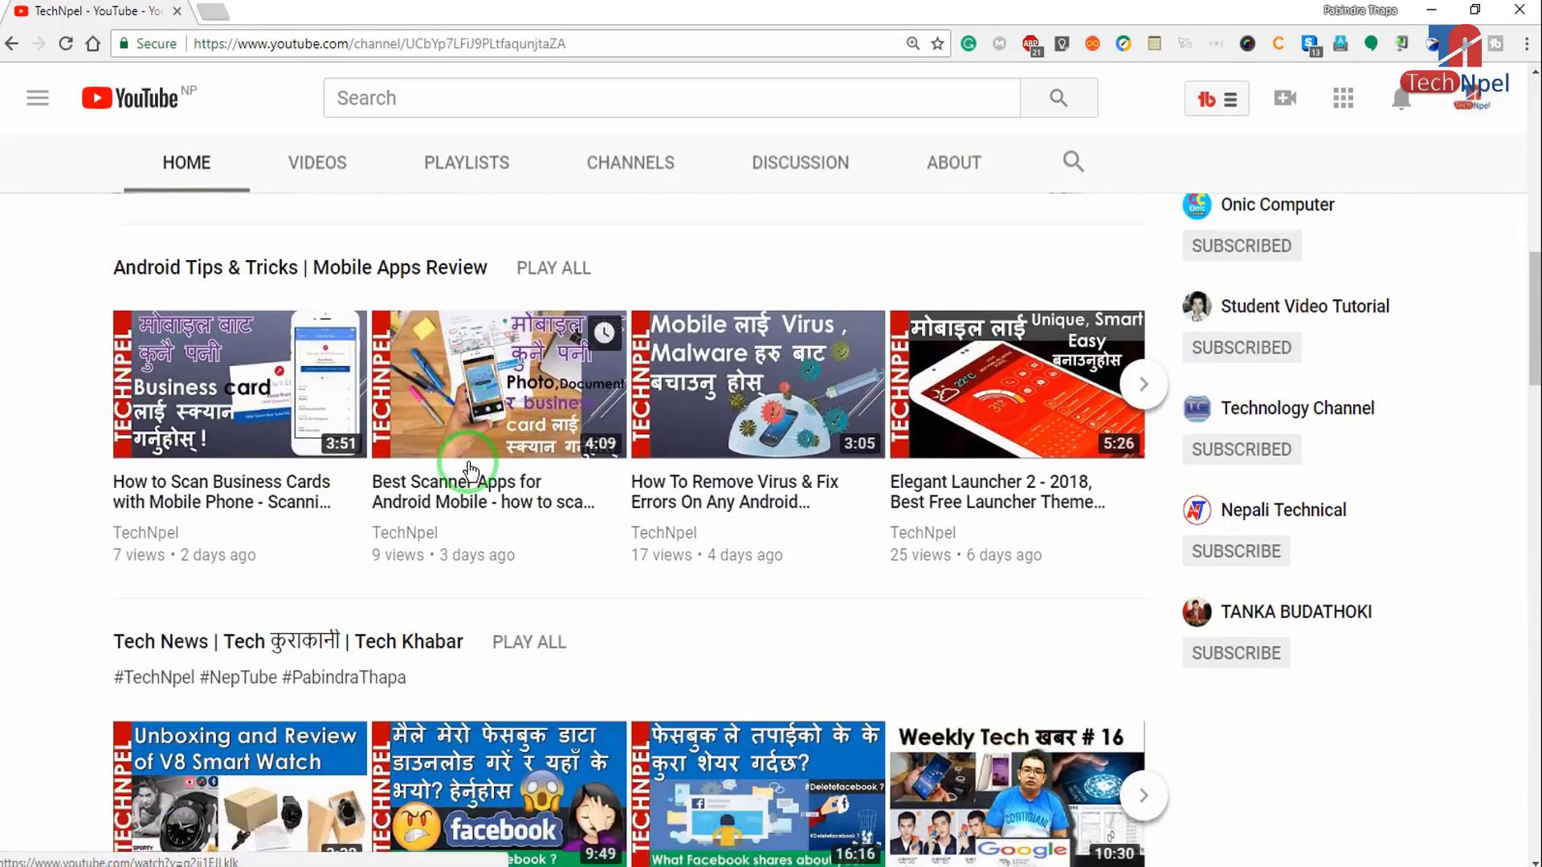
scroll(470, 469, "down", 1)
scroll(470, 472, "down", 1)
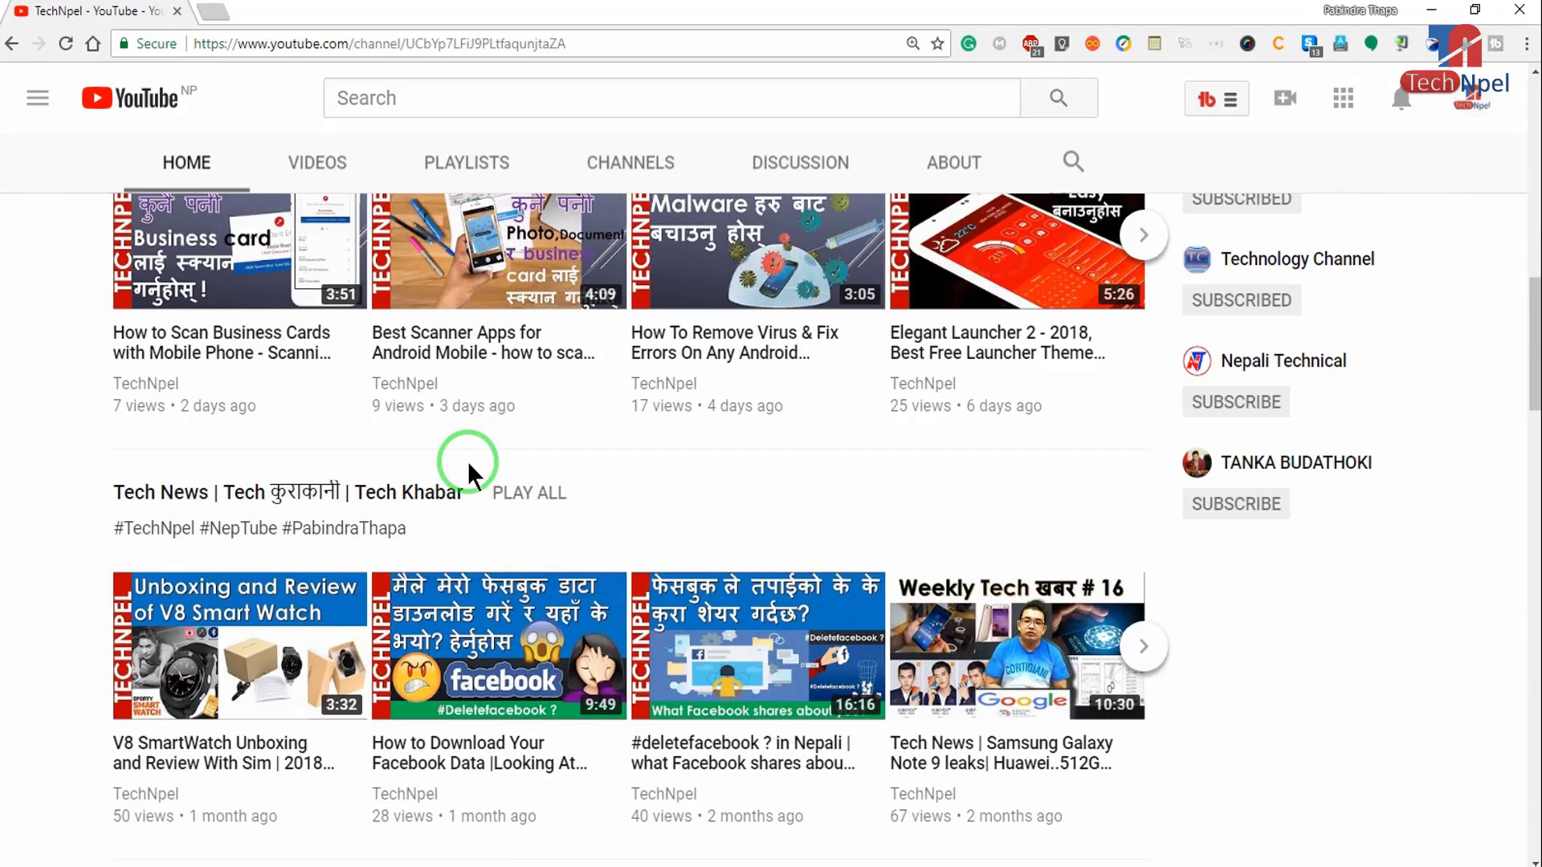
scroll(470, 474, "down", 1)
scroll(470, 476, "down", 1)
scroll(472, 479, "down", 3)
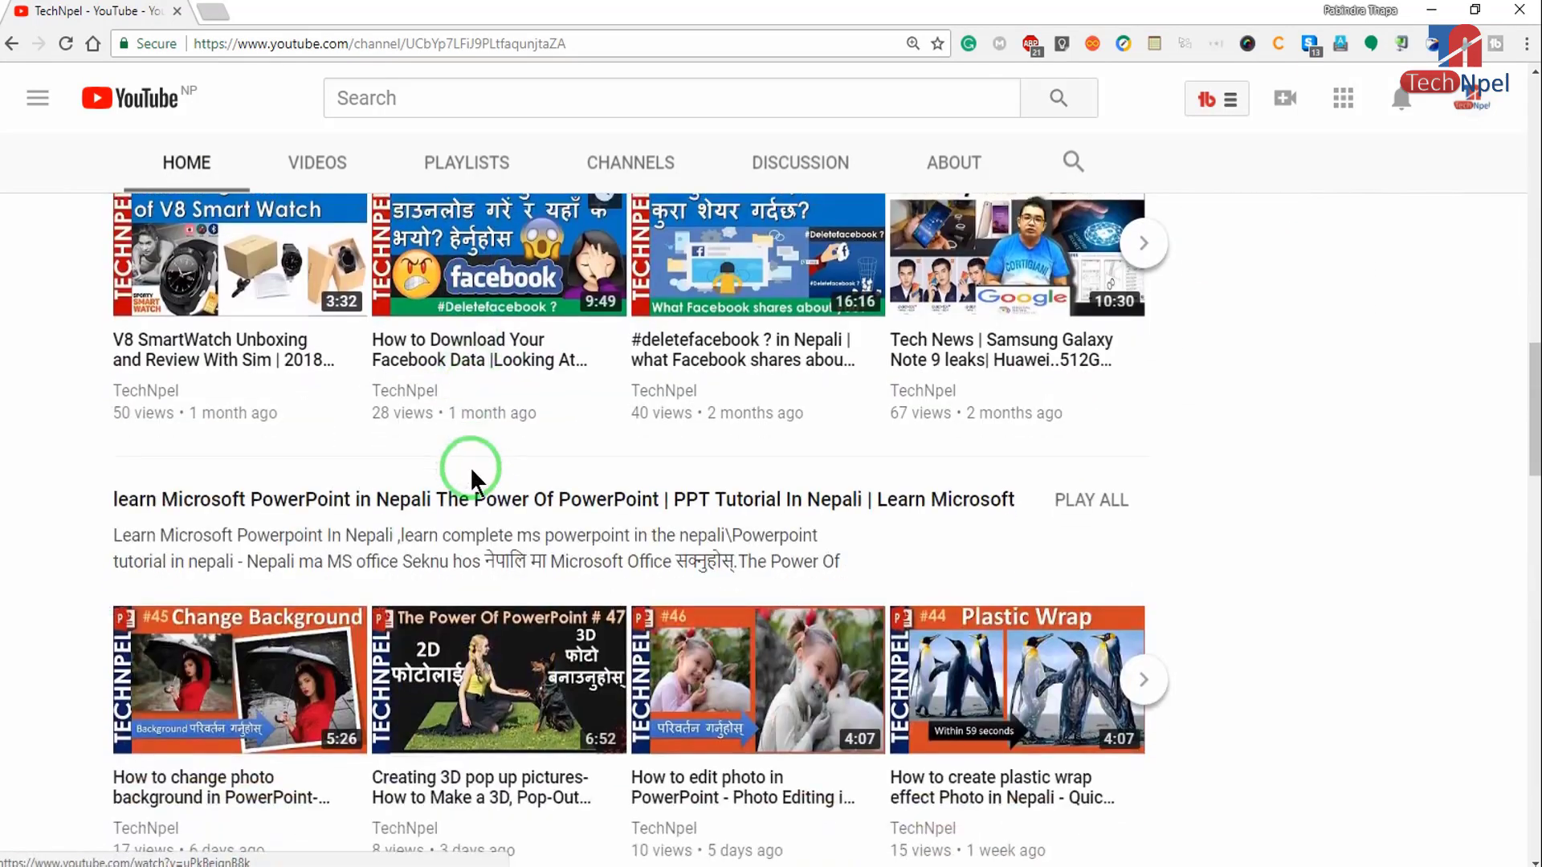
scroll(472, 480, "down", 3)
scroll(473, 480, "down", 4)
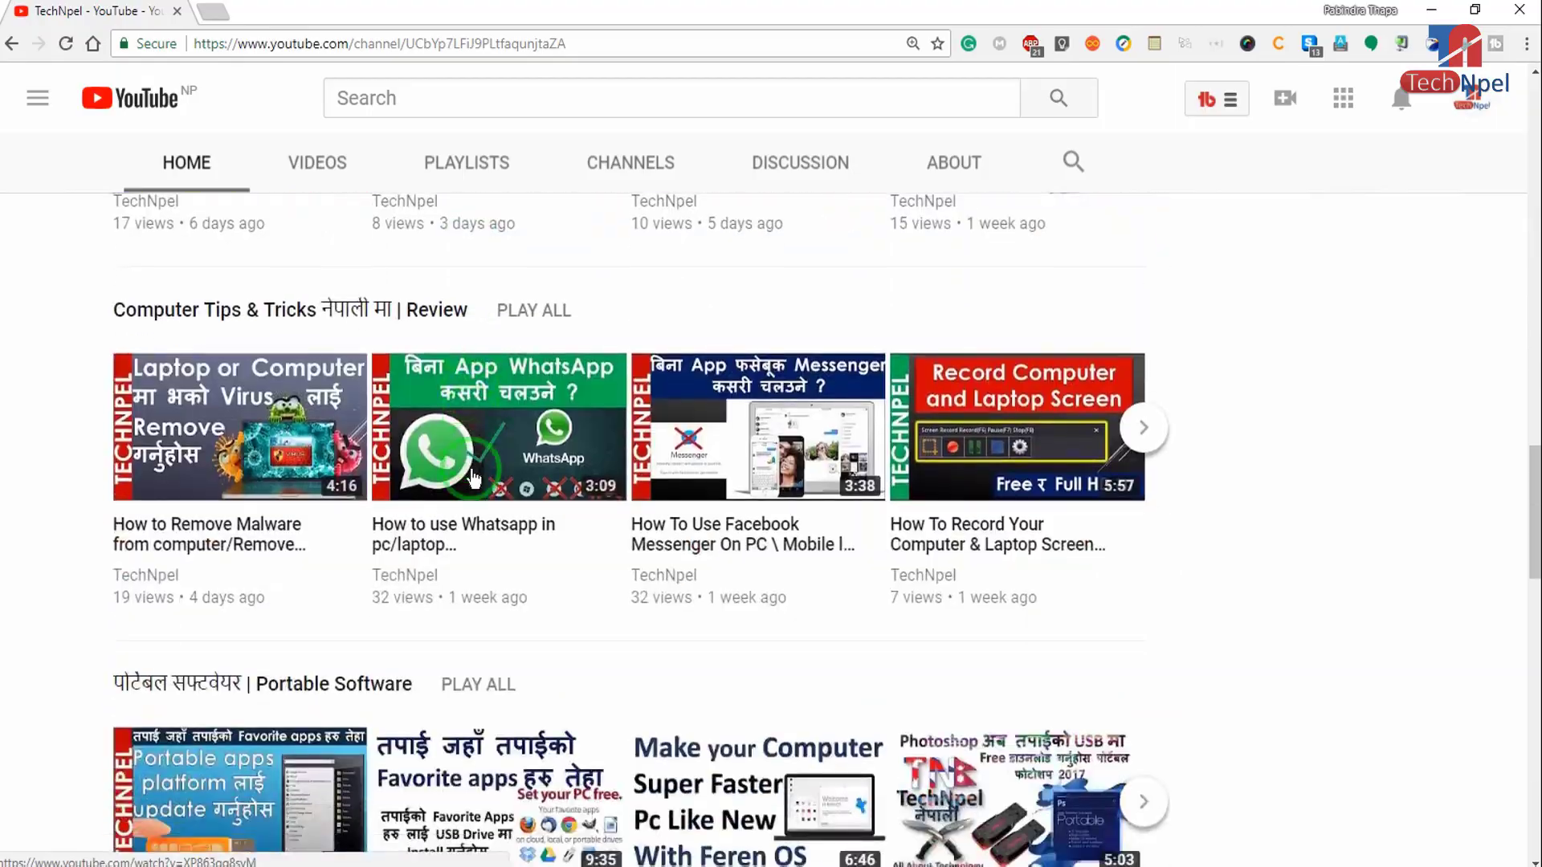
scroll(474, 479, "down", 1)
scroll(474, 479, "down", 2)
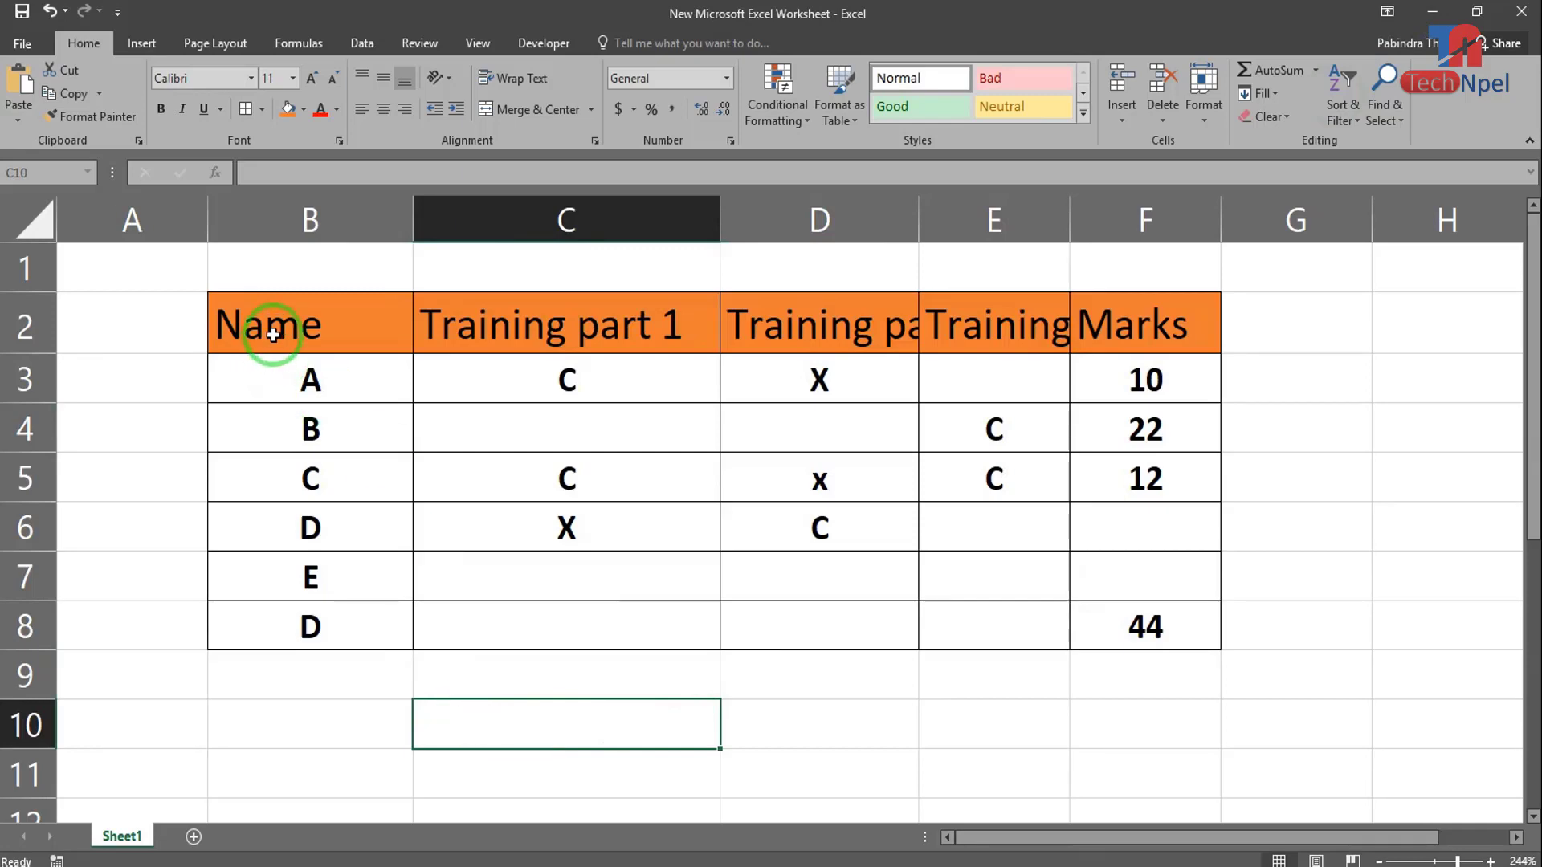
left_click_drag(273, 334, 1192, 634)
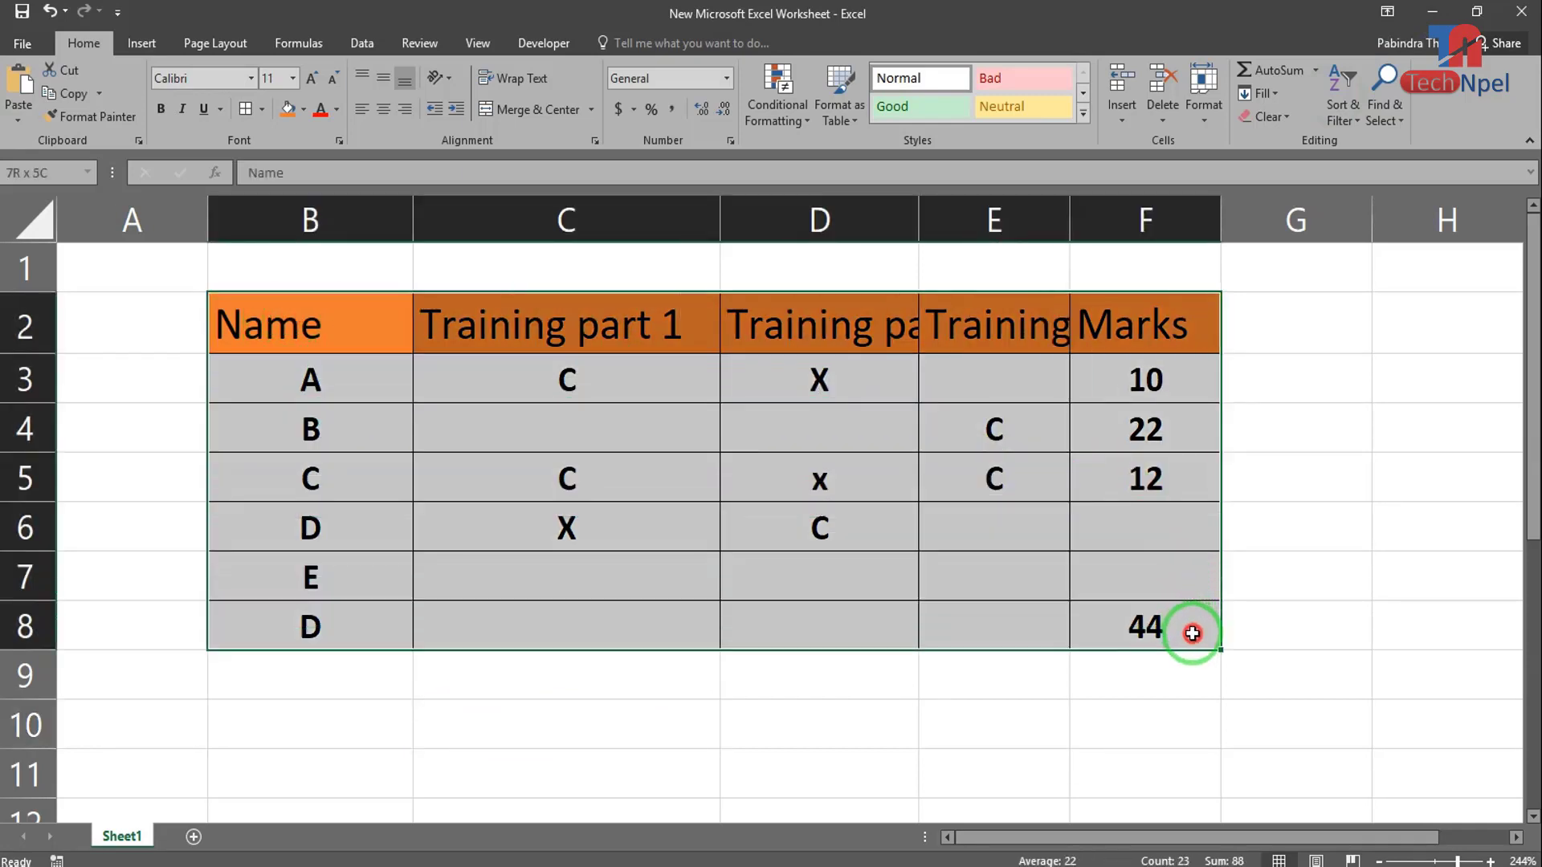
left_click_drag(1191, 634, 1194, 630)
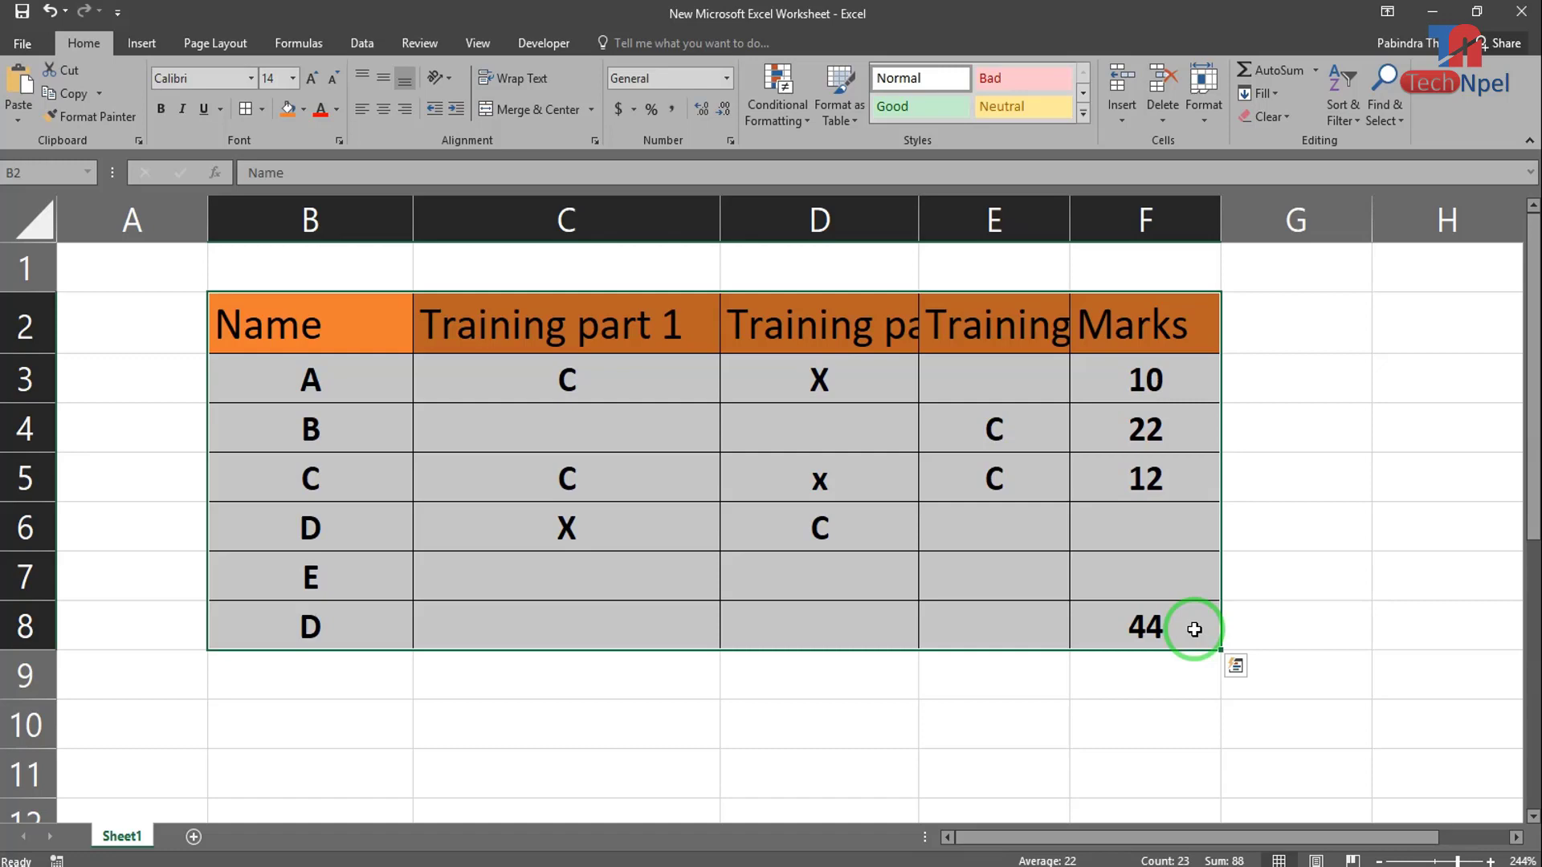
left_click(849, 716)
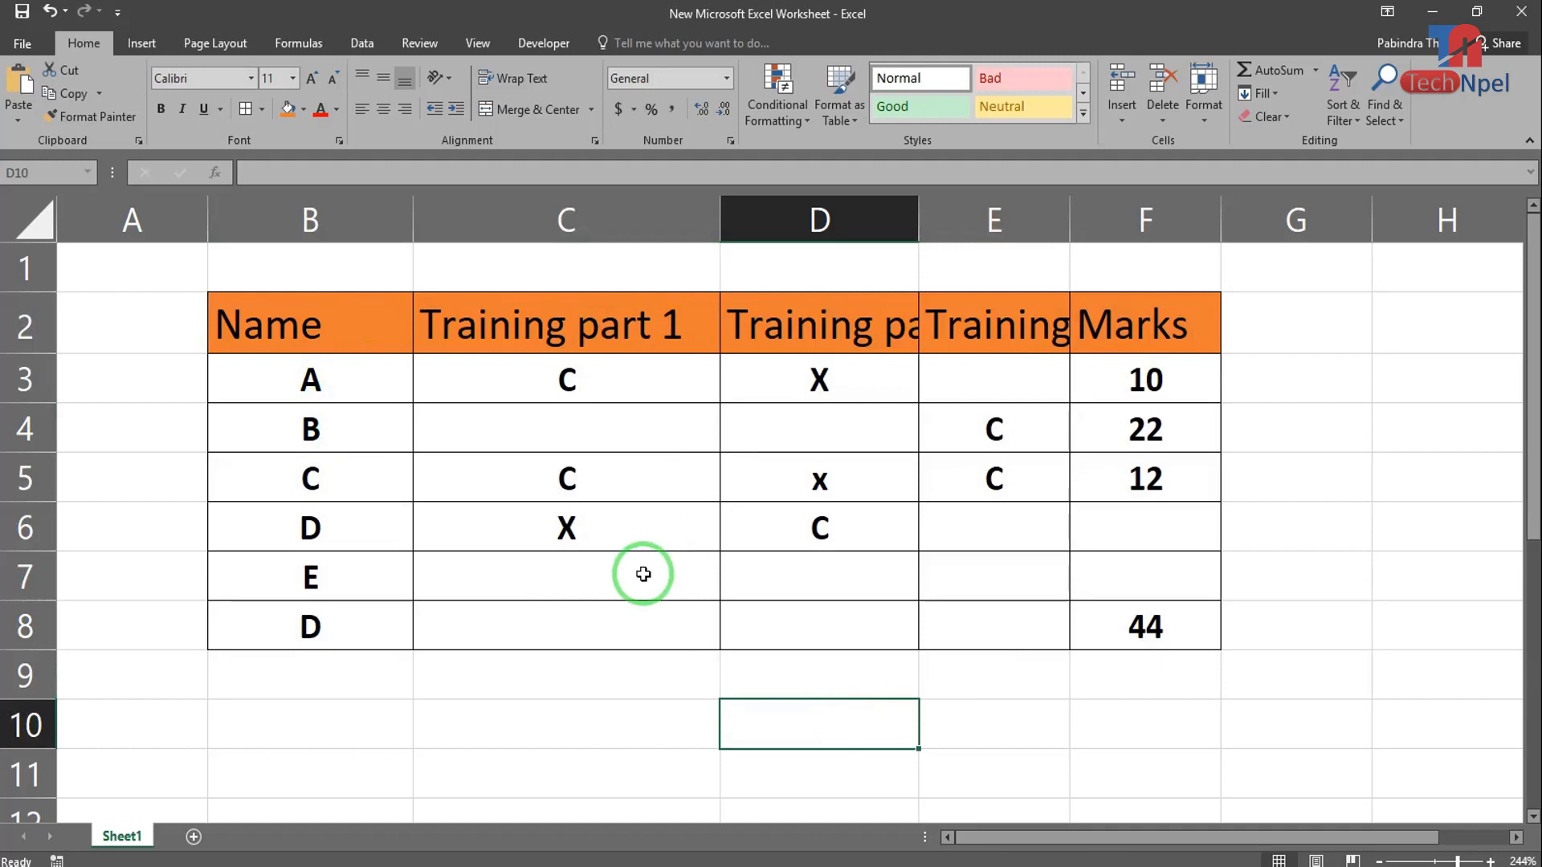
left_click(346, 366)
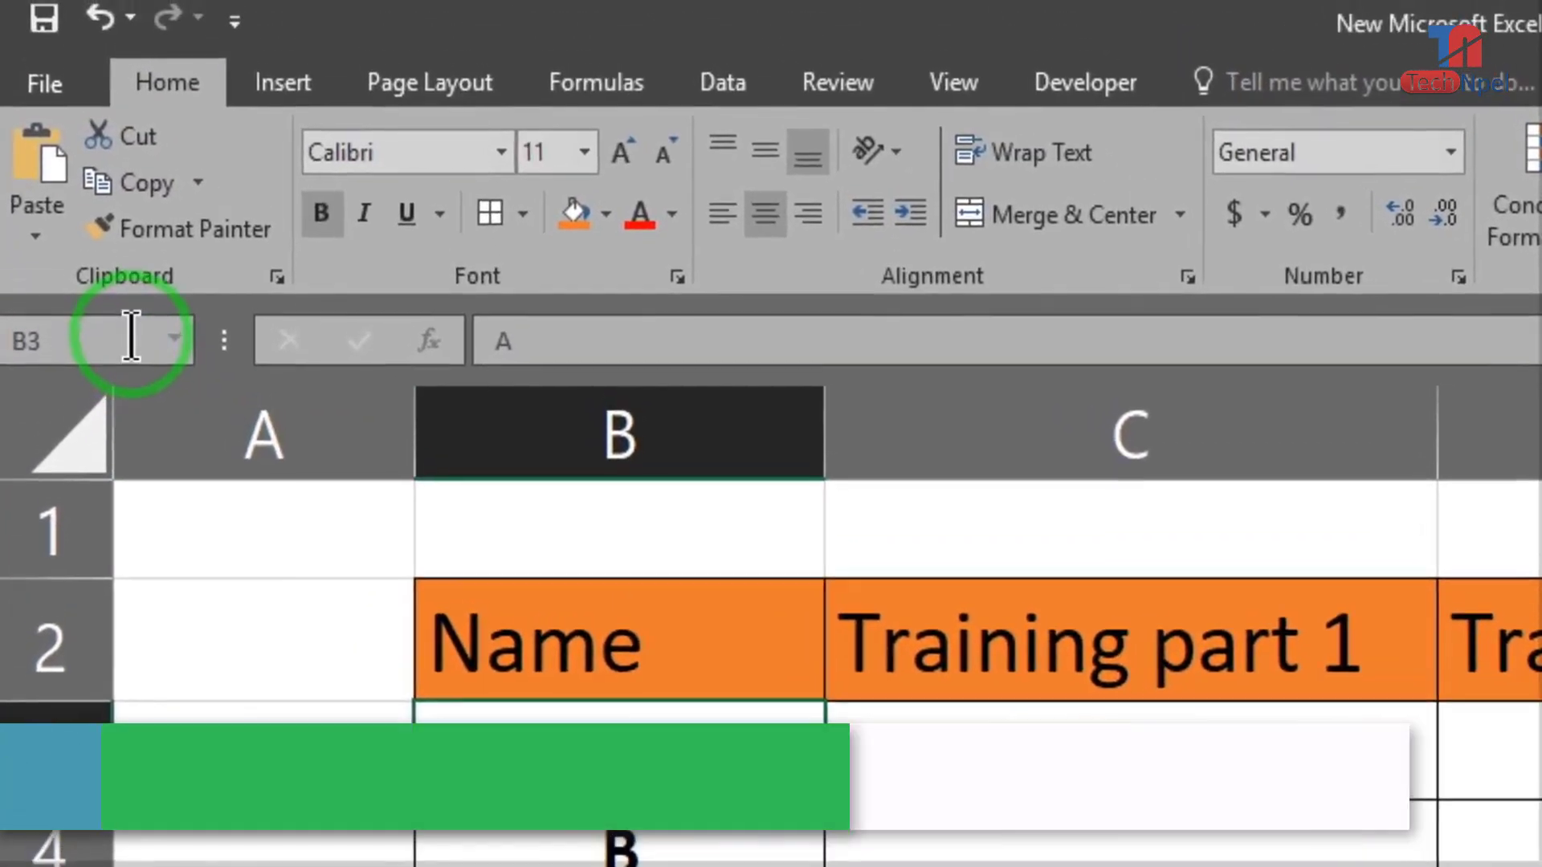
left_click(131, 337)
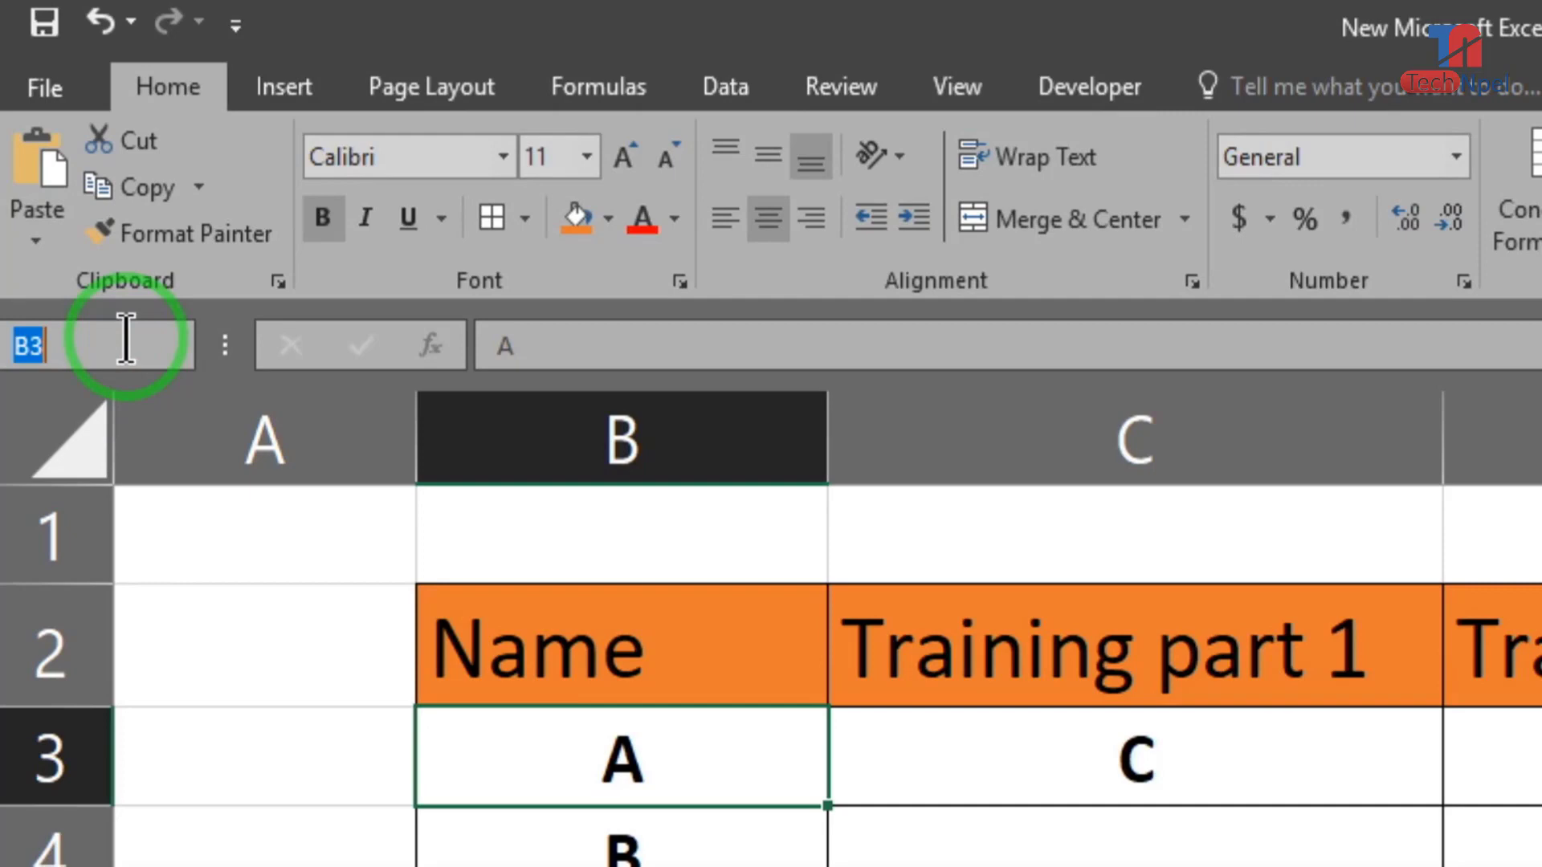
left_click(646, 426)
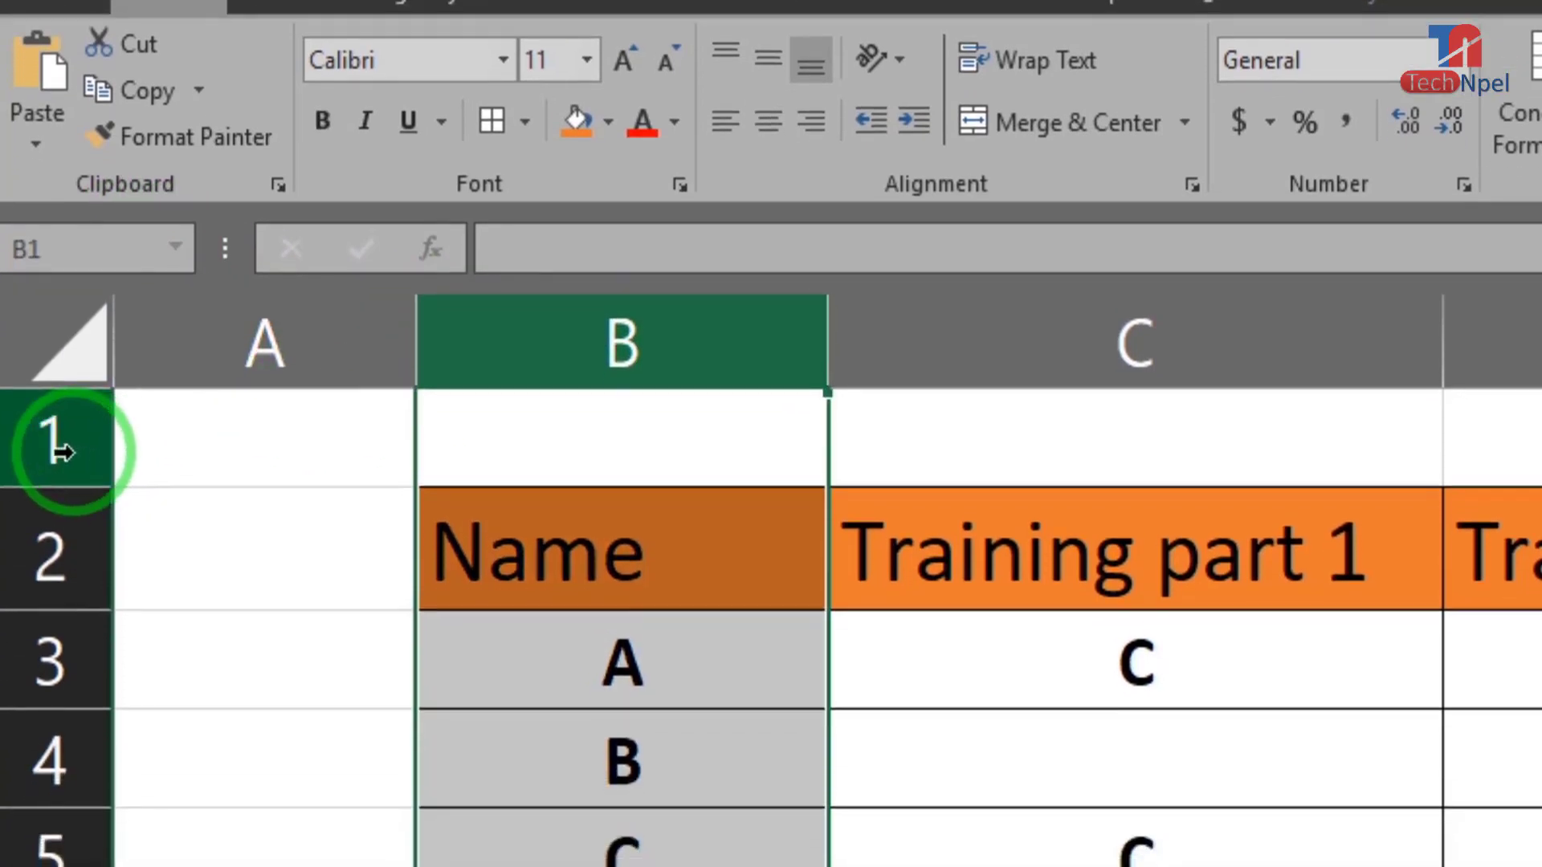
left_click(52, 430)
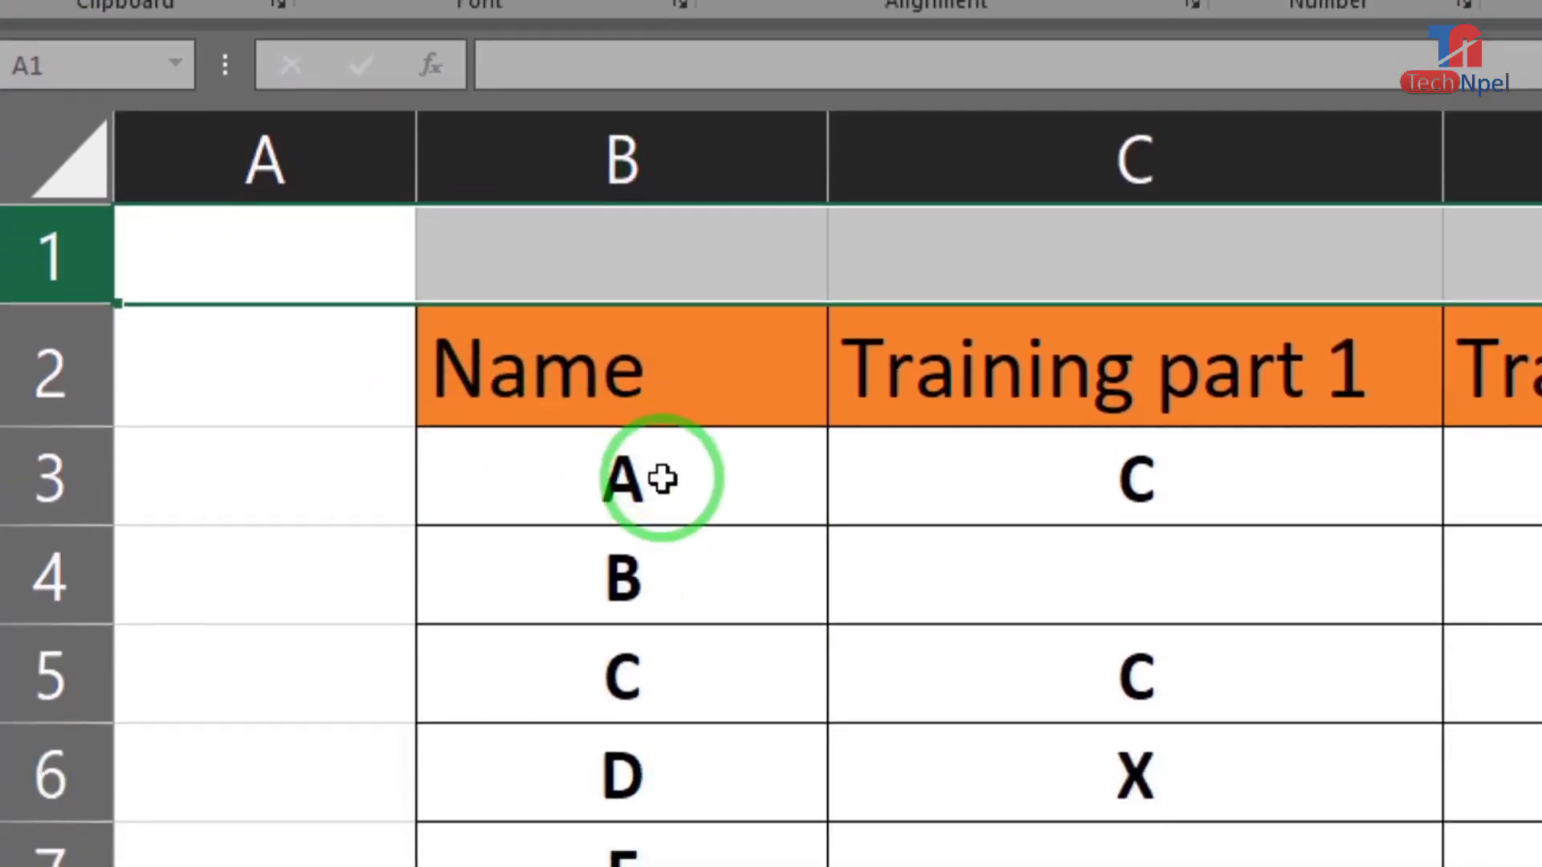
left_click(658, 437)
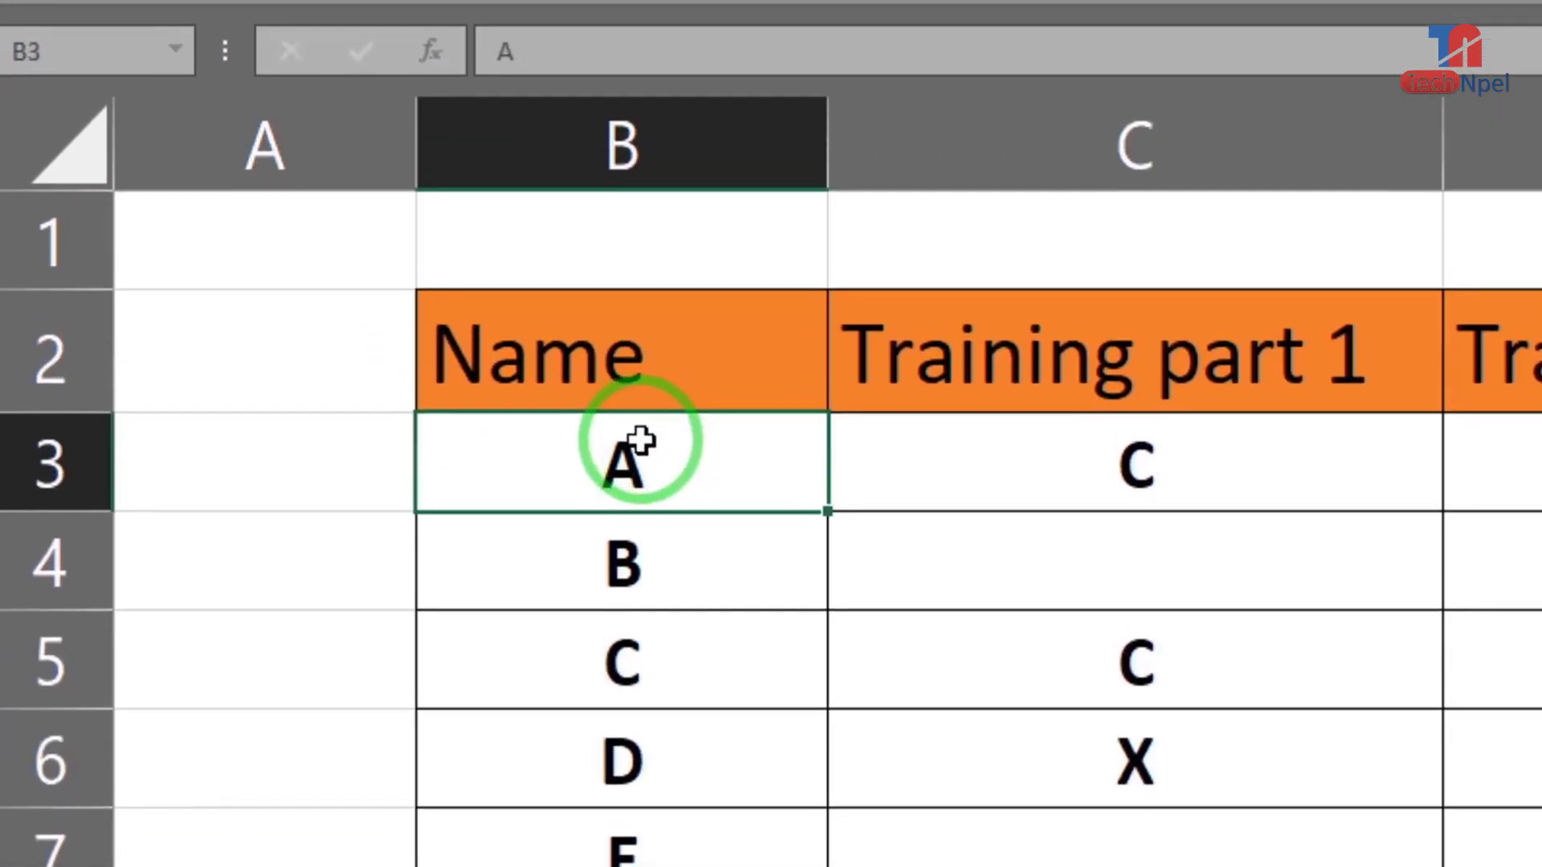
left_click(639, 434)
double_click(639, 435)
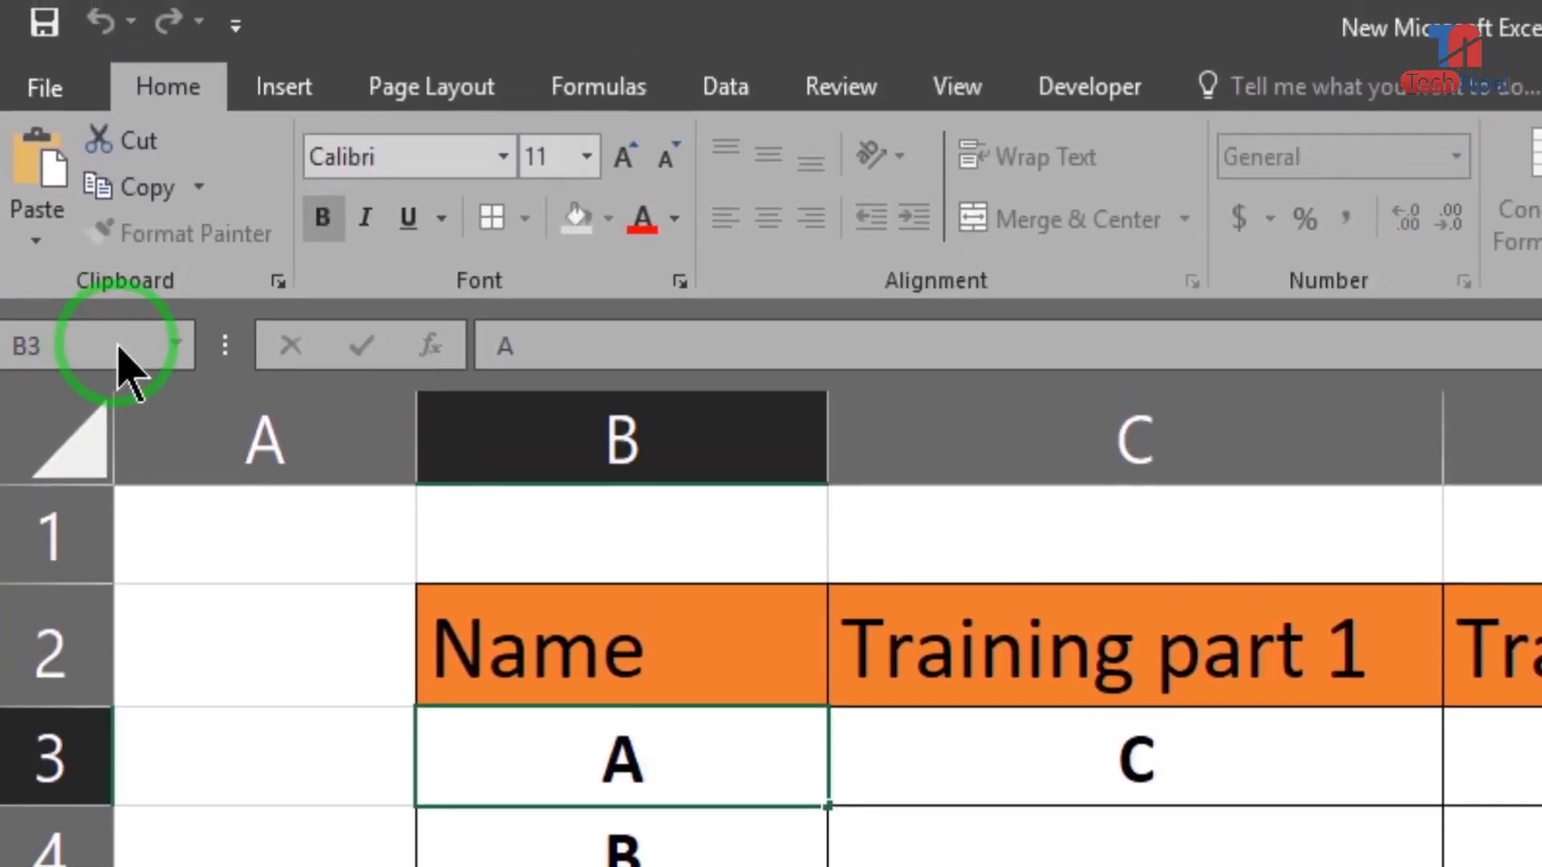
left_click(119, 345)
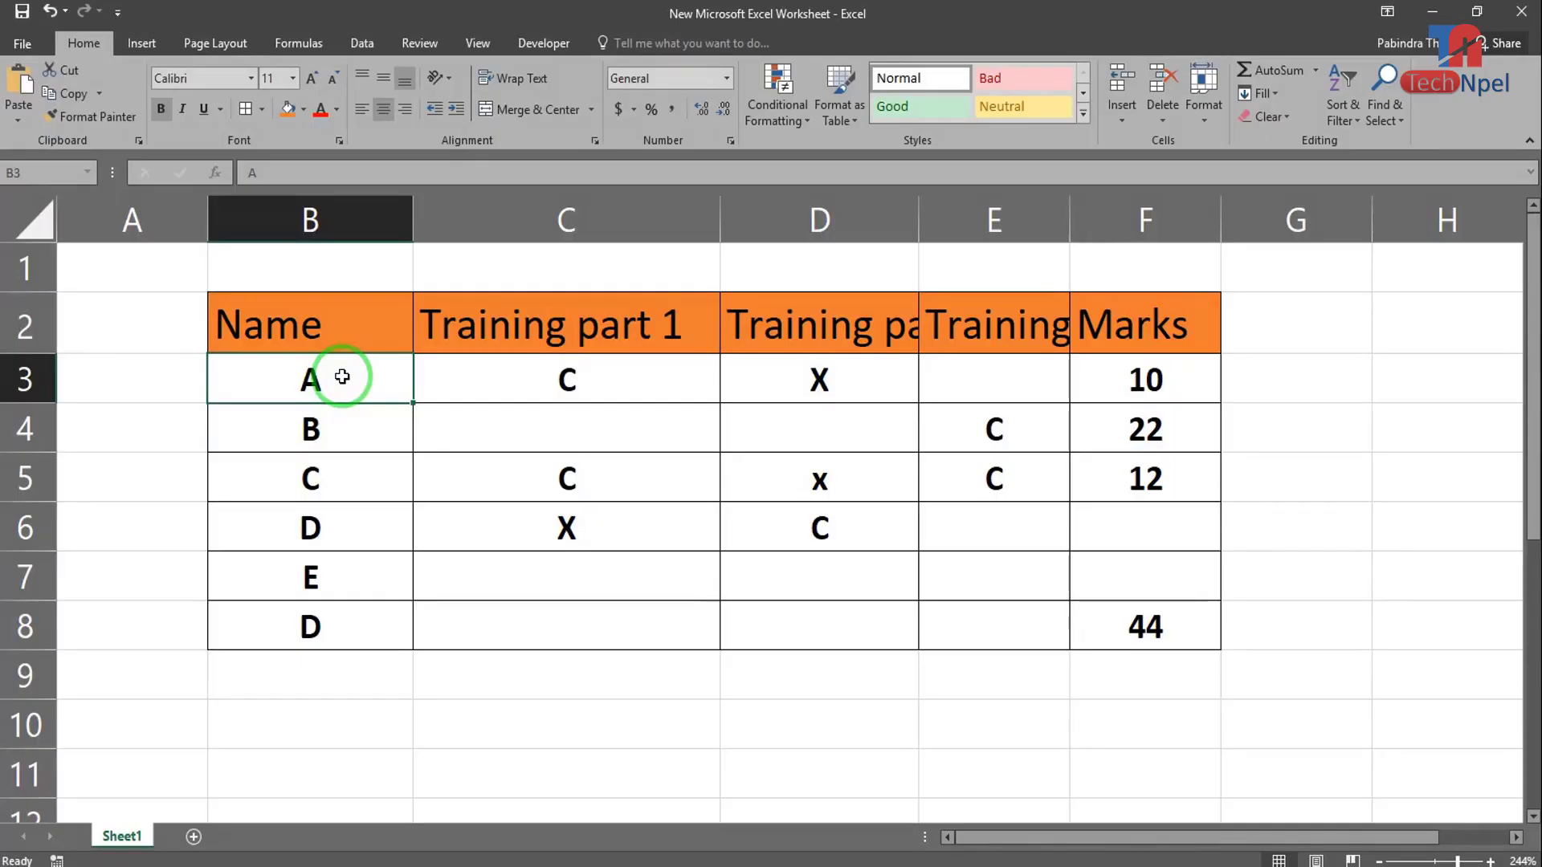
key("Right")
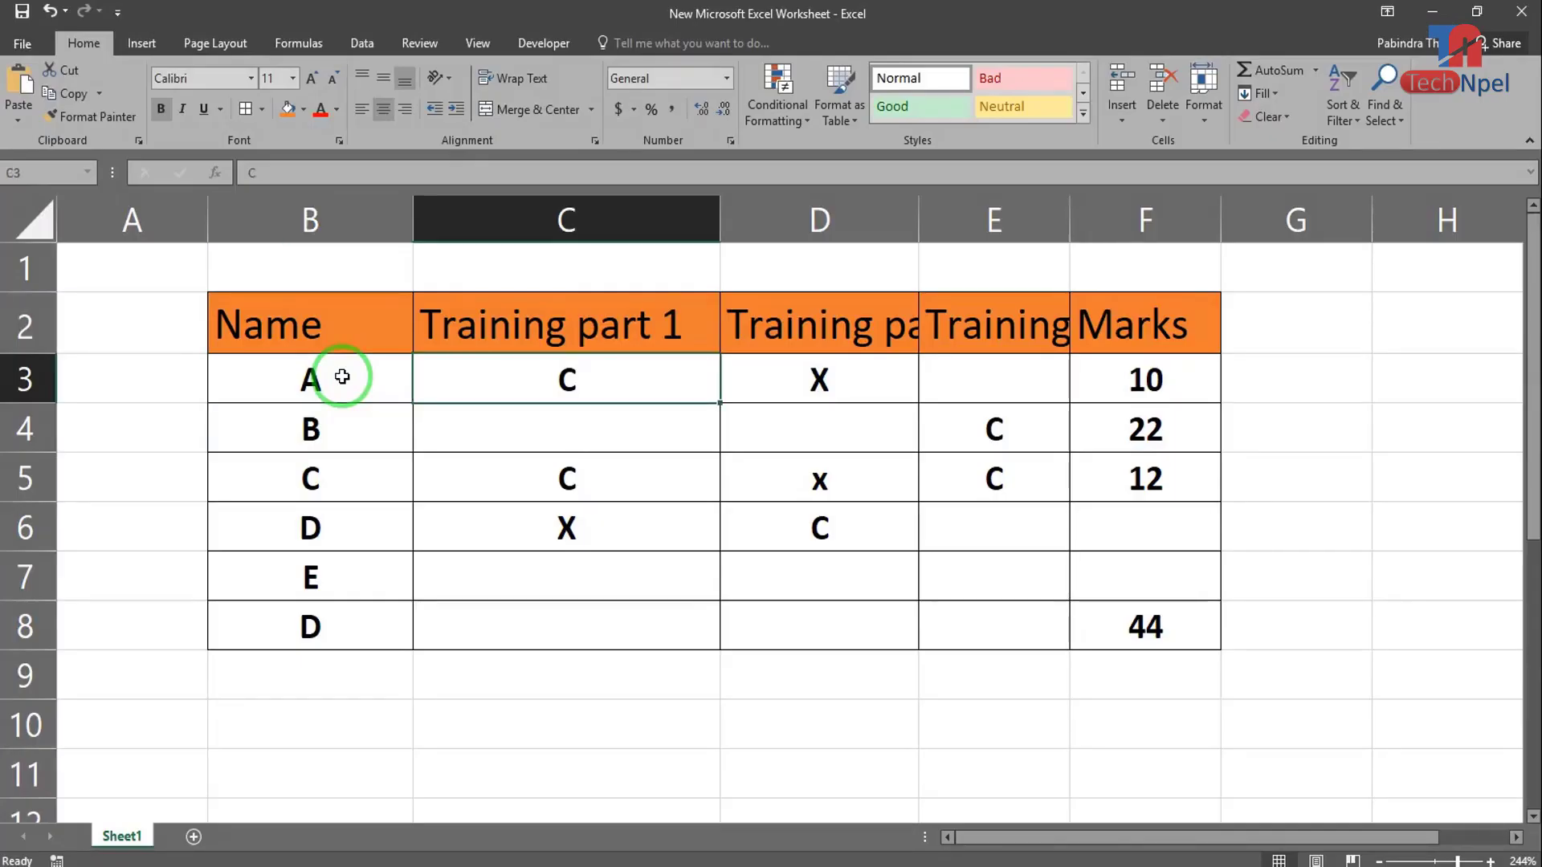
key("Down")
key("Left")
key("Up")
key("Down")
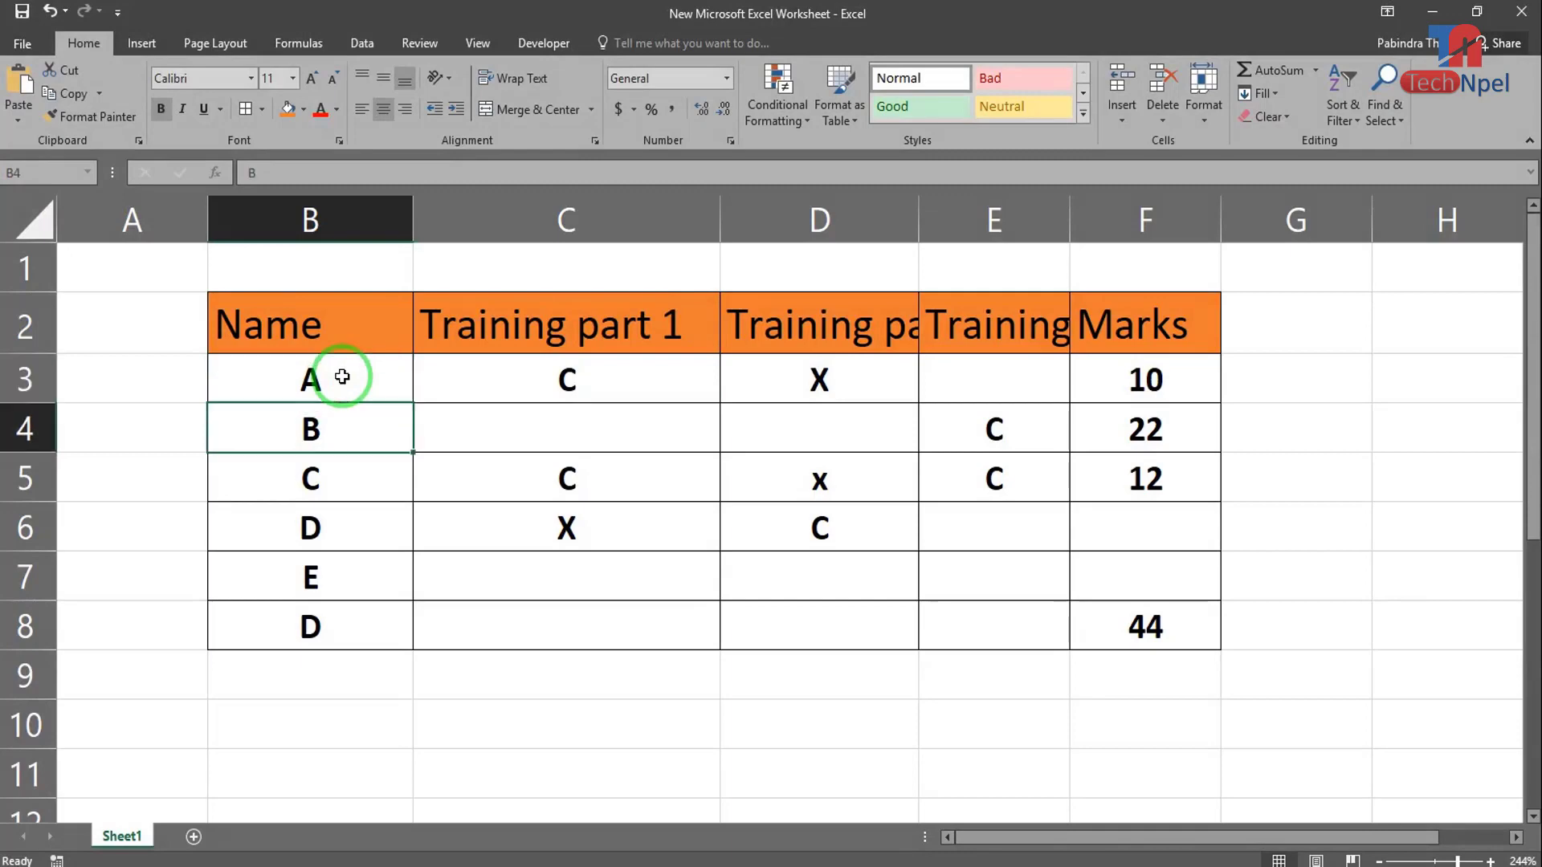
key("Down")
key("Down")
key("Down")
key("Right")
key("Right")
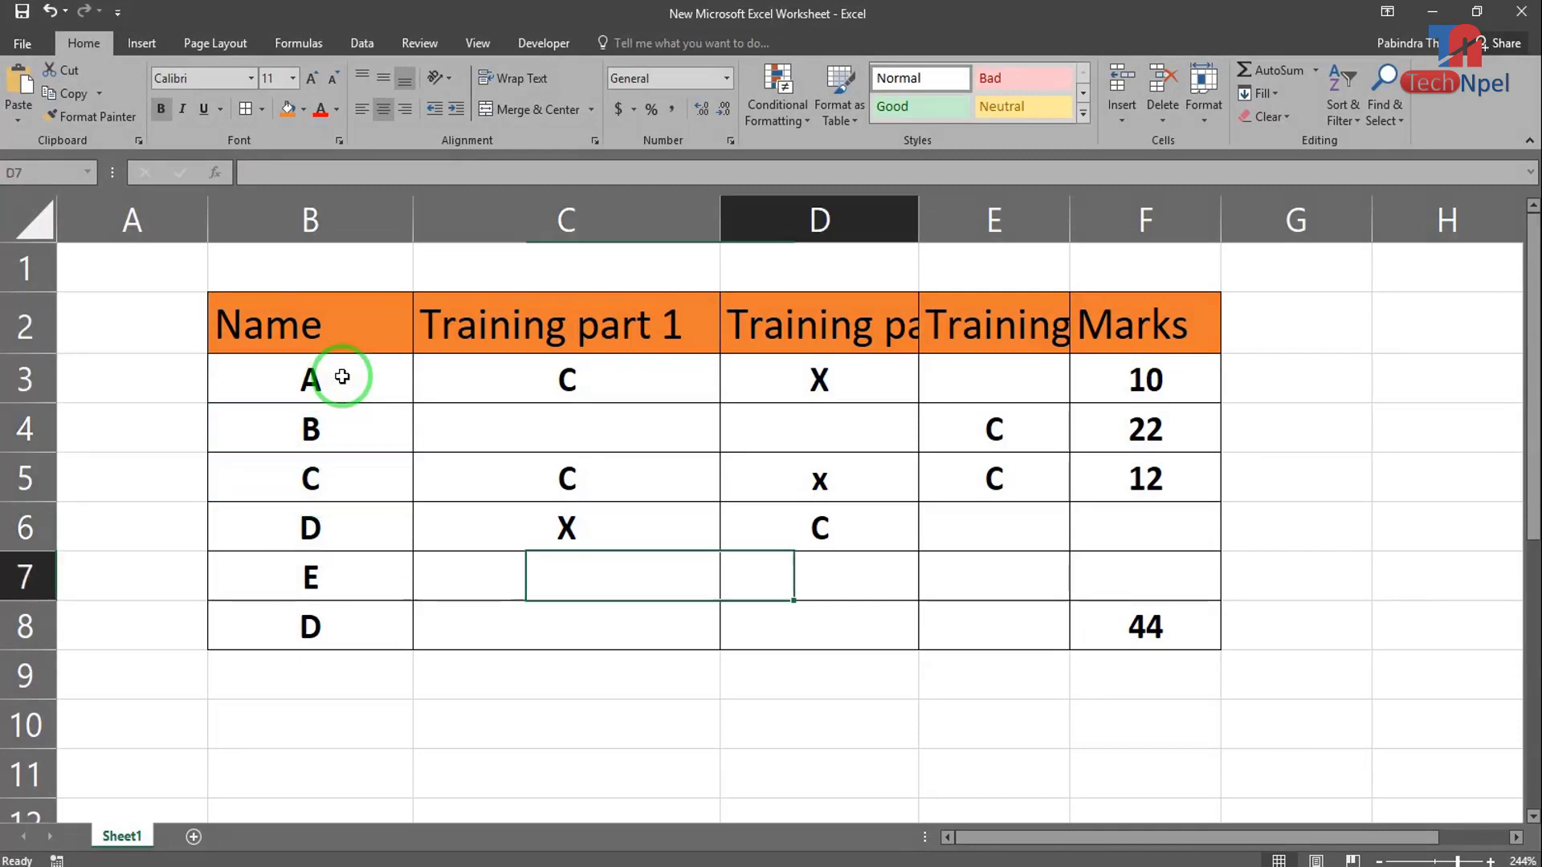
key("Right")
key("Up")
key("Up")
key("Up")
key("Up")
key("Left")
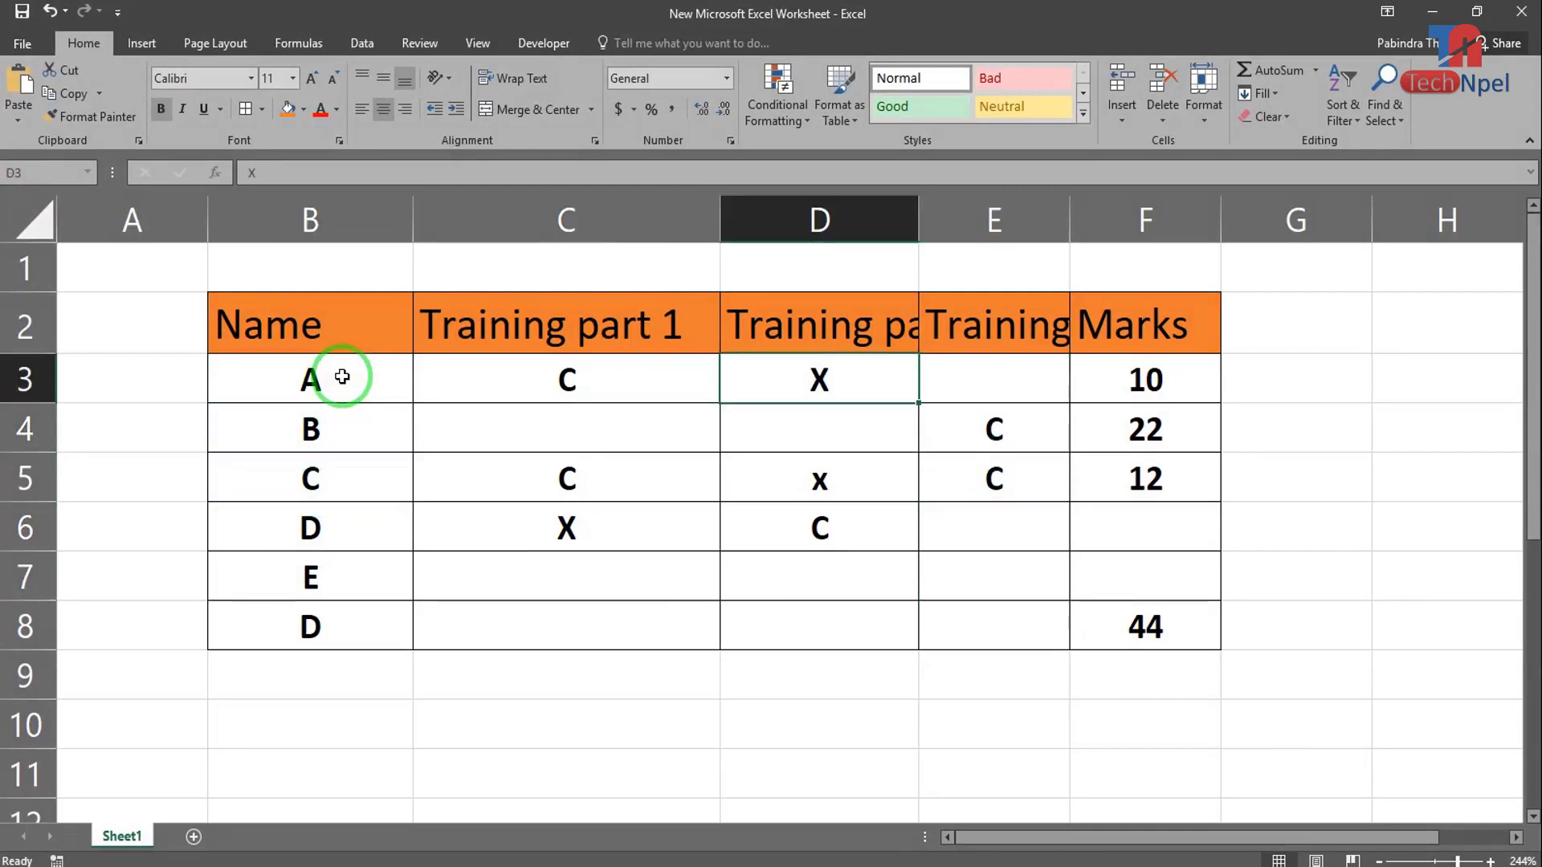
key("Left")
key("Left")
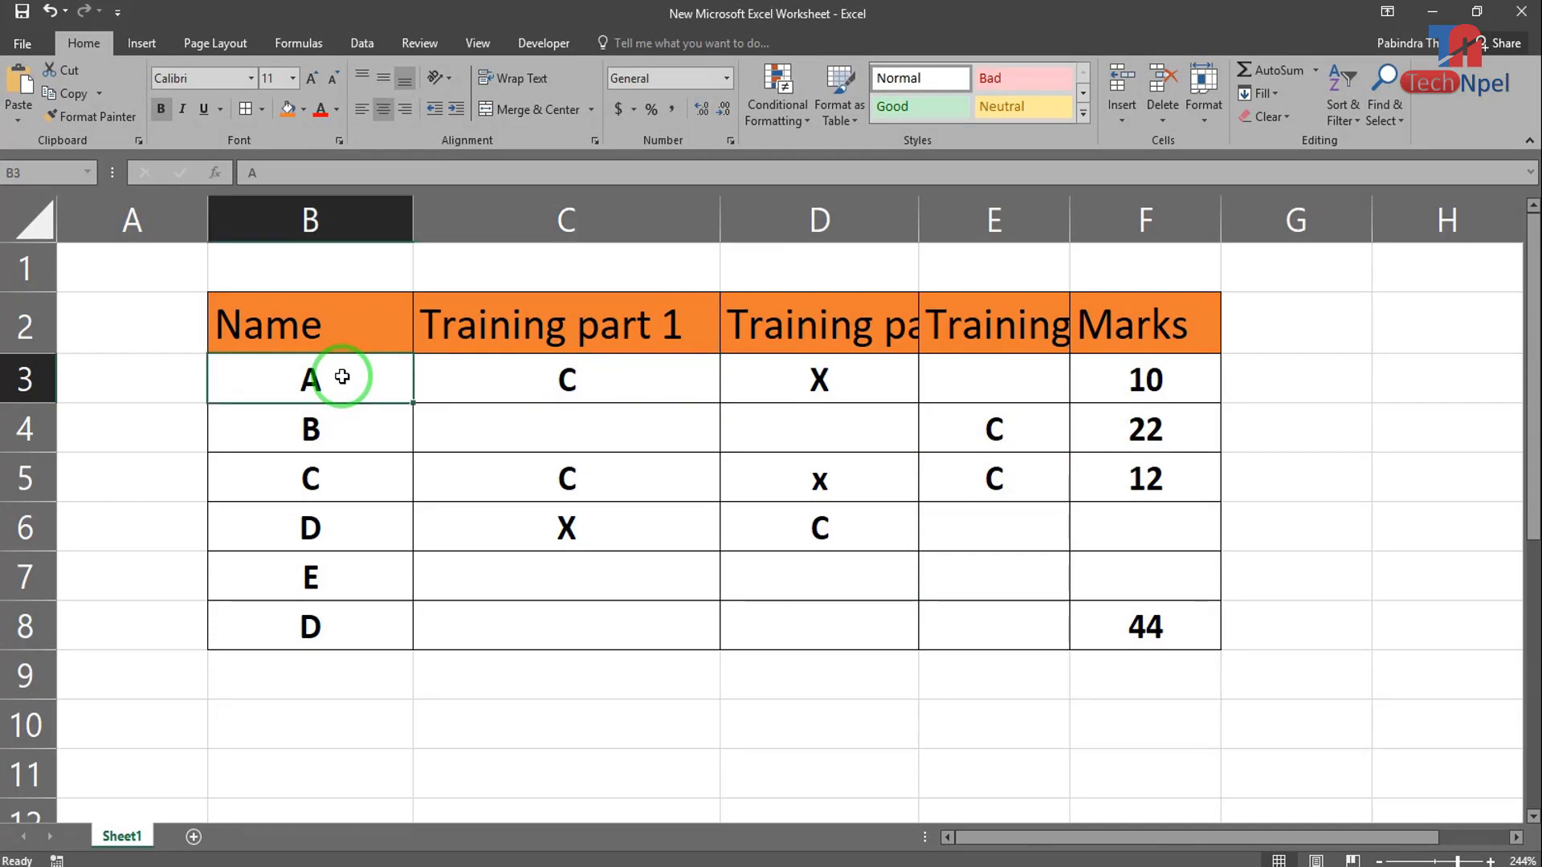
key("Down")
key("Down")
key("Down")
key("Right")
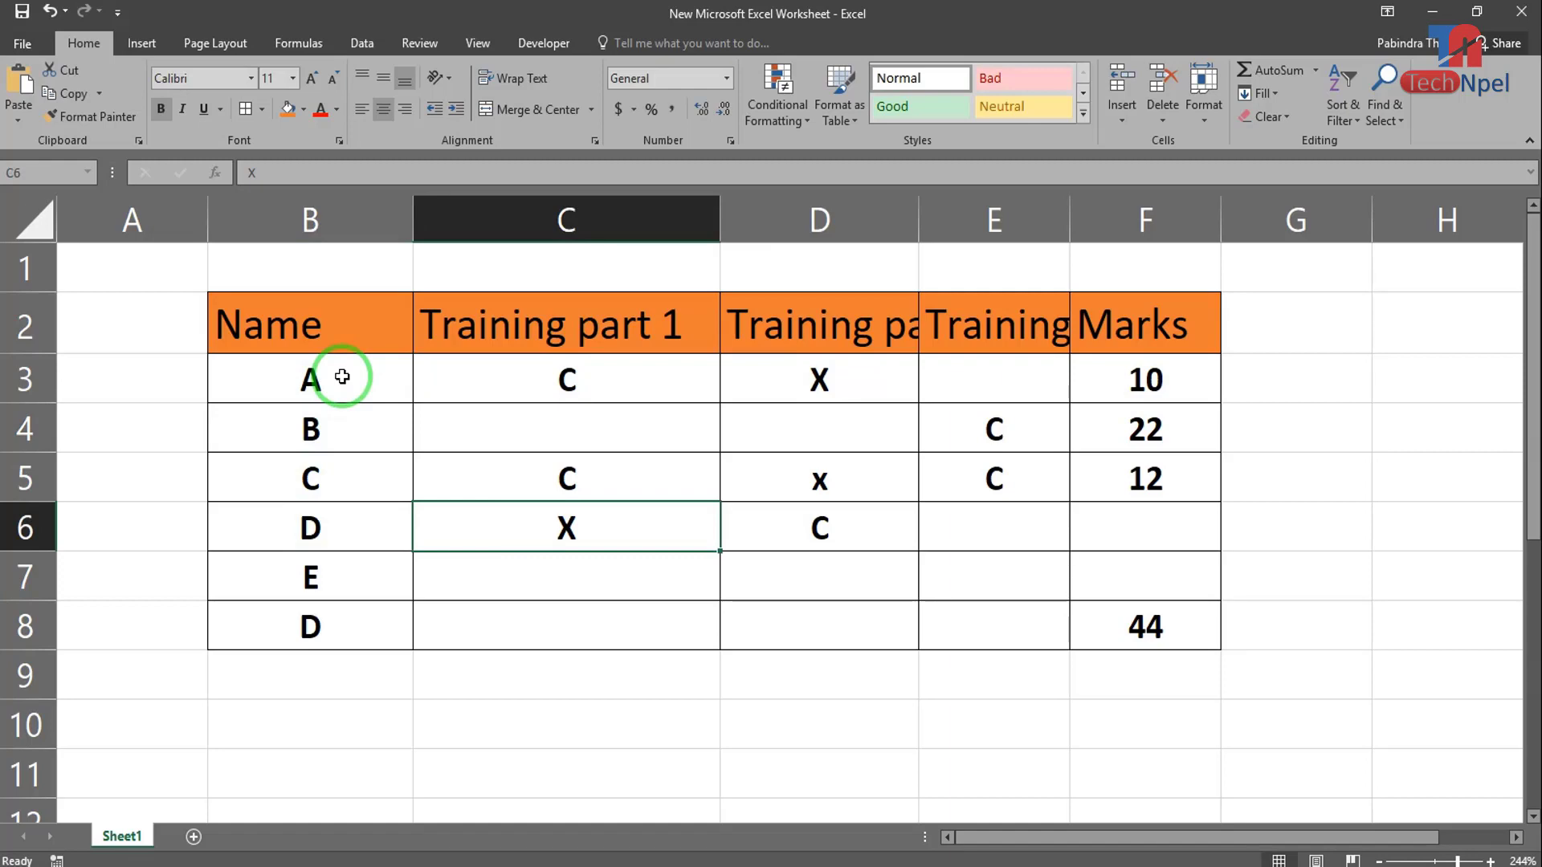
key("Right")
key("Up")
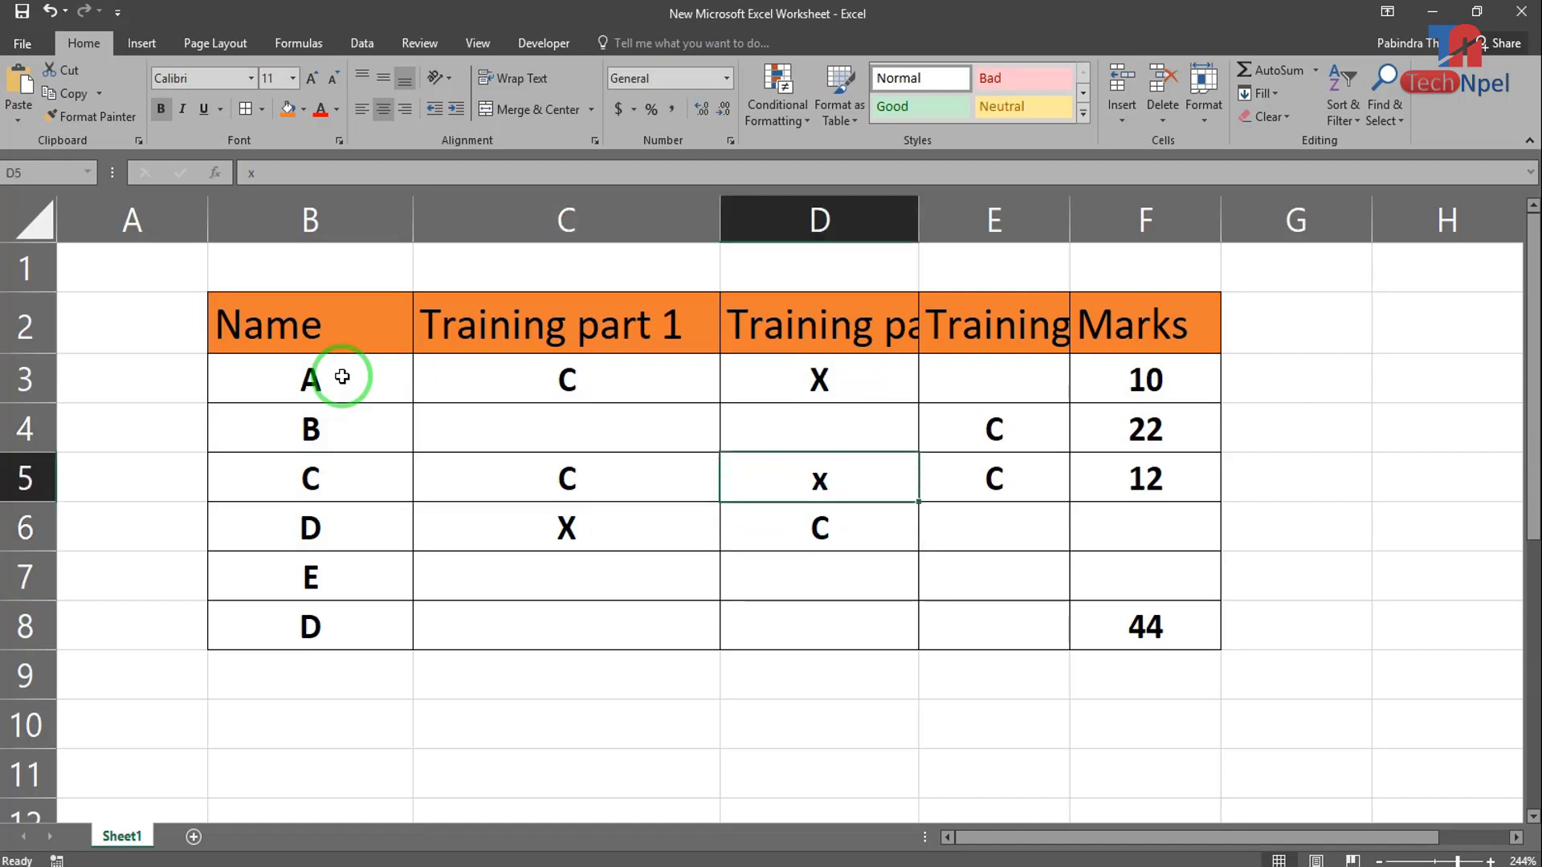
key("Right")
key("Down")
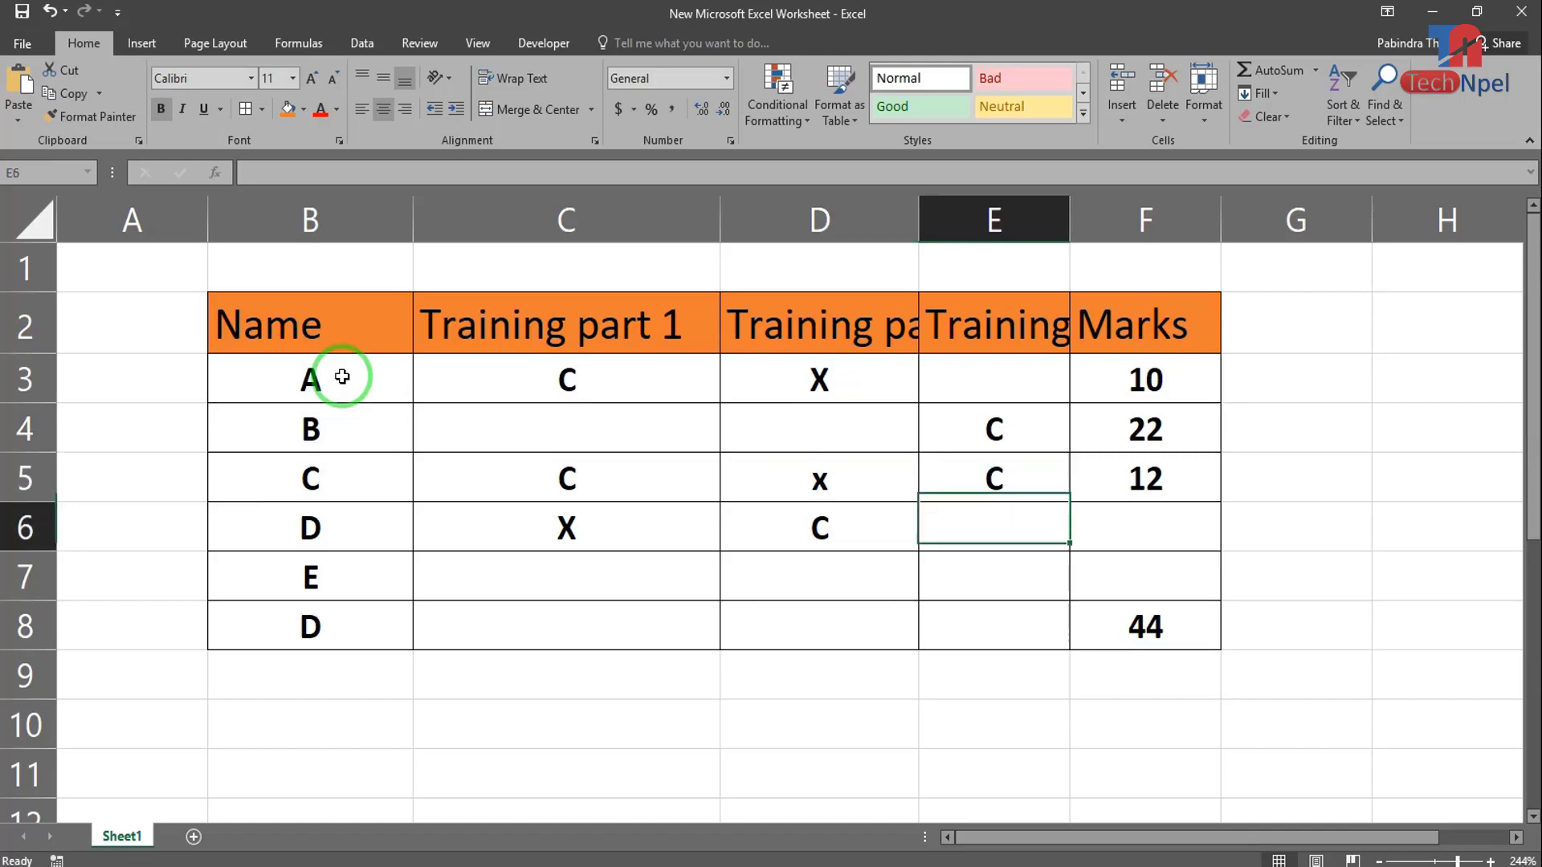
key("Left")
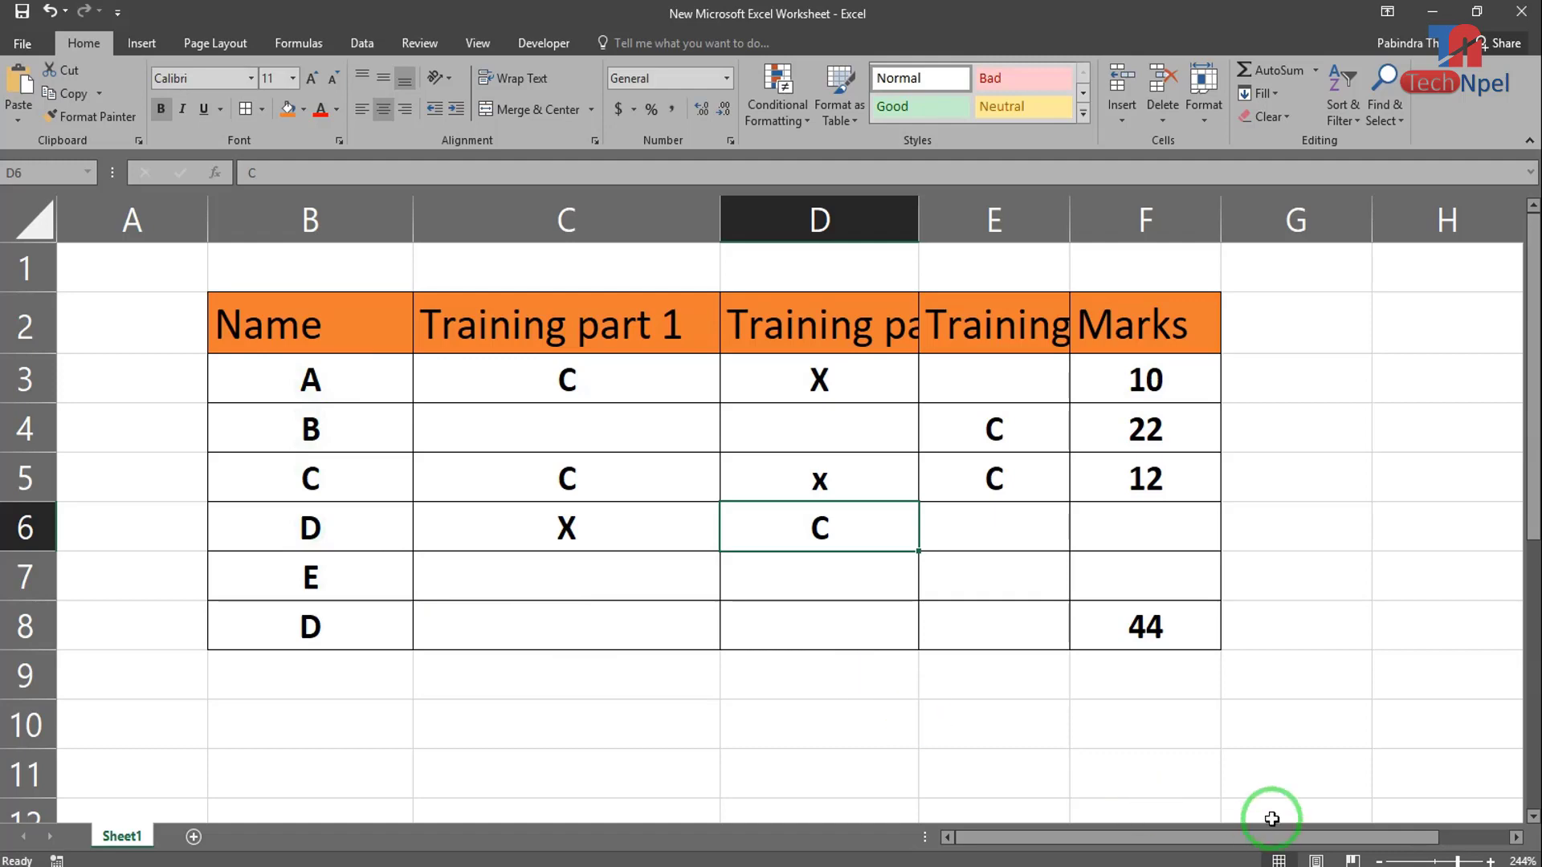
- Zoom the worksheet to about 232% so the marks table fills most of the screen
left_click(1432, 861)
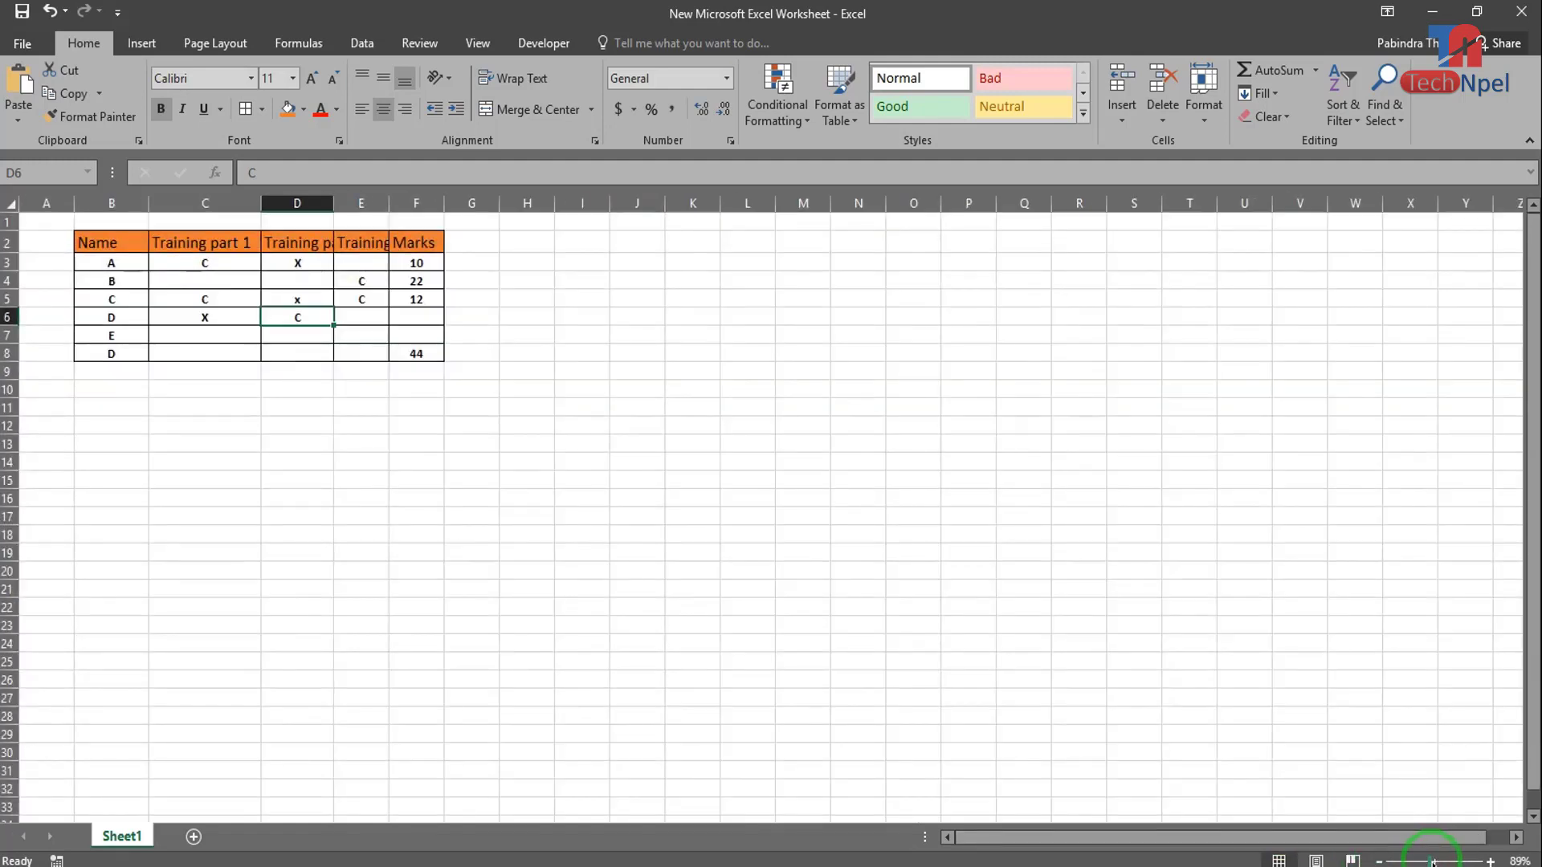
left_click(1431, 857)
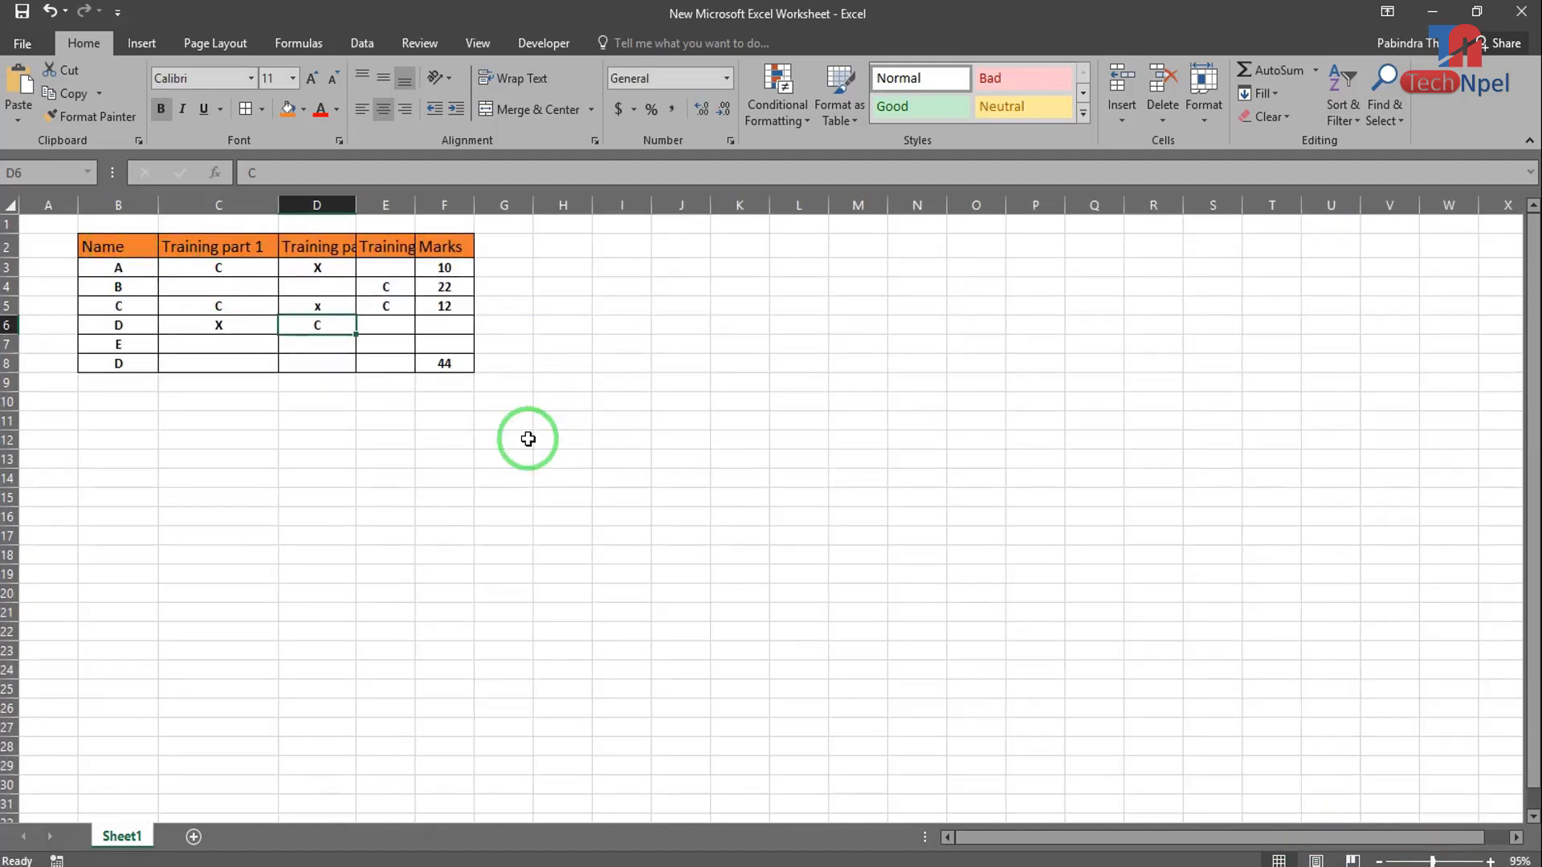
left_click(462, 472)
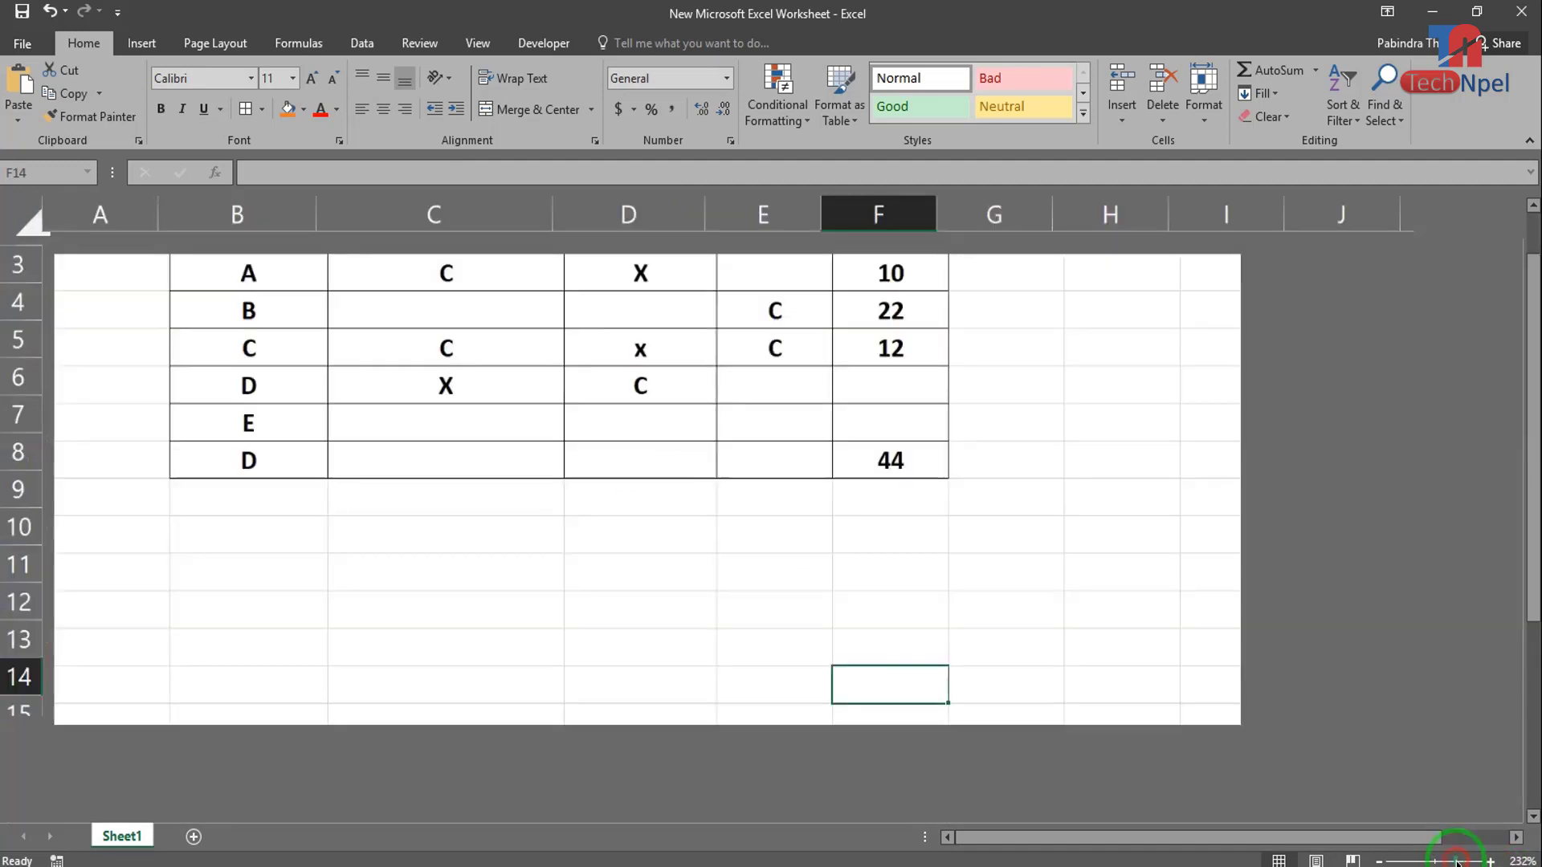
left_click_drag(1435, 860, 1456, 861)
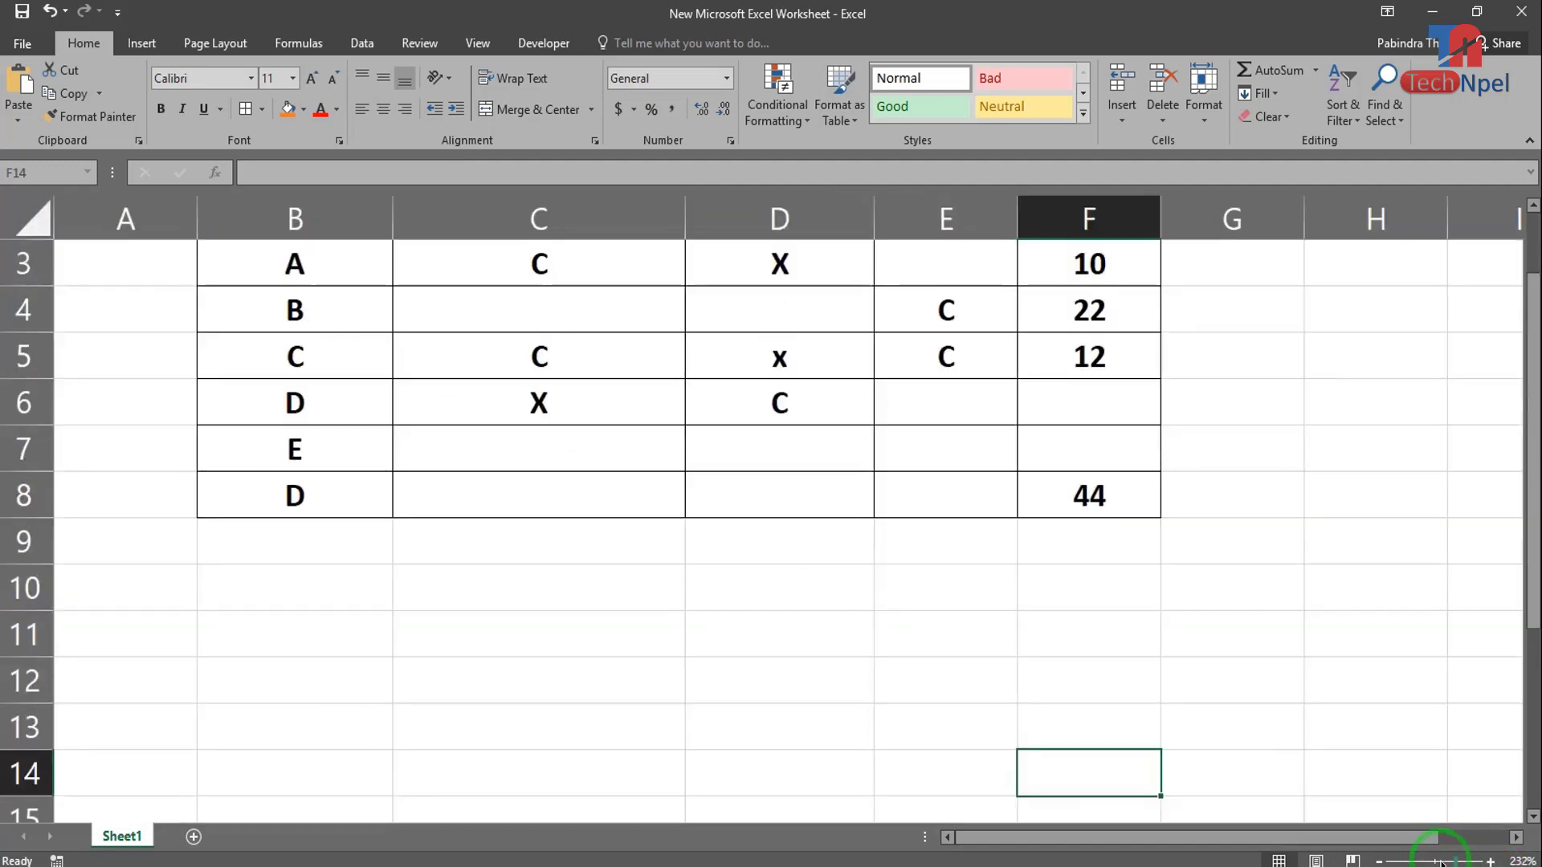
scroll(723, 642, "up", 1)
left_click(798, 773)
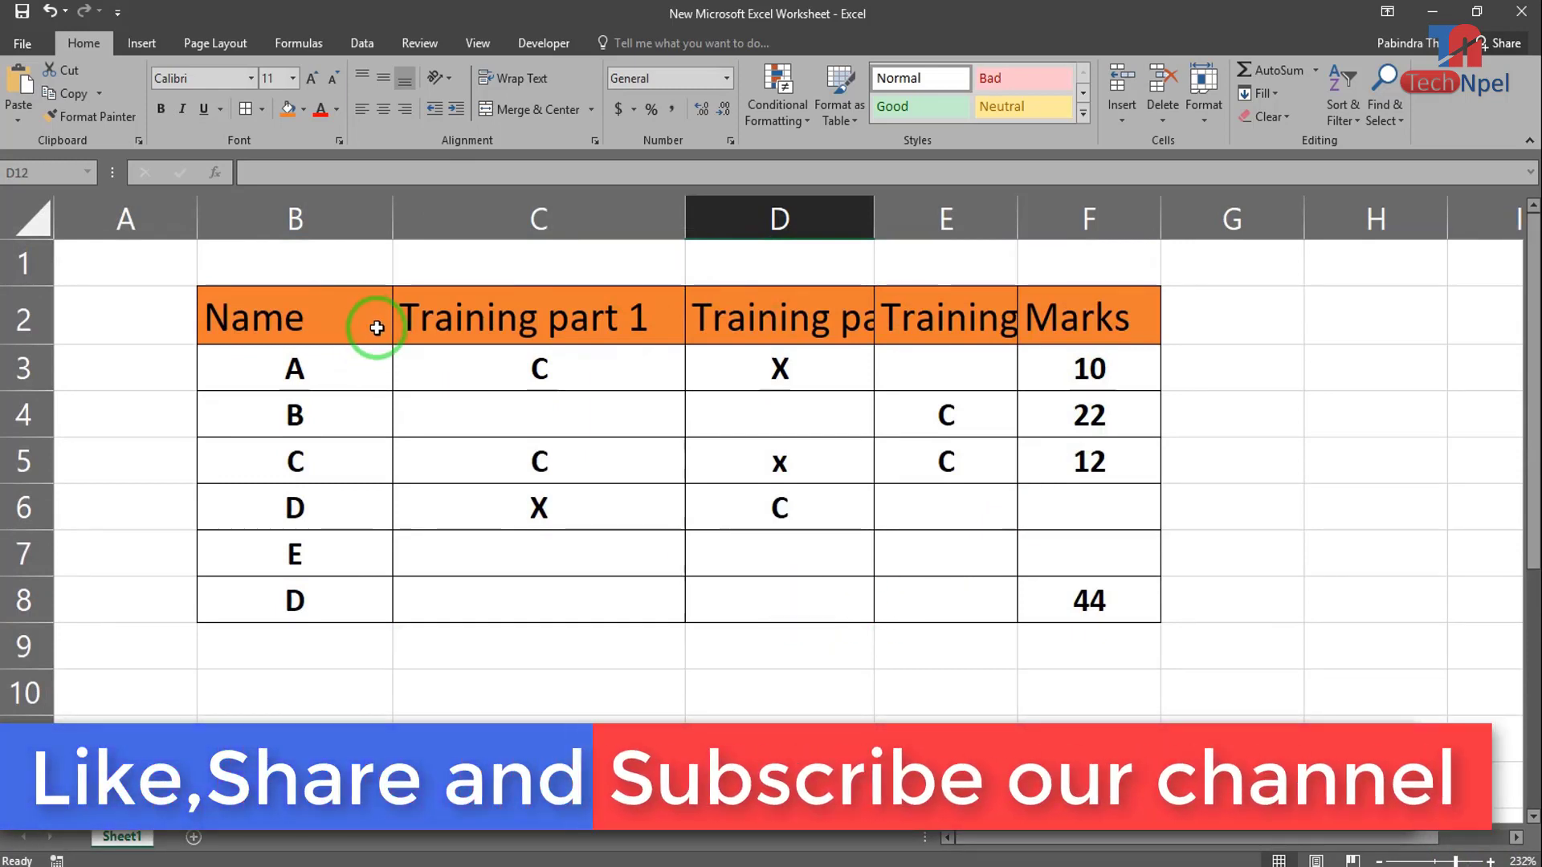
left_click(316, 372)
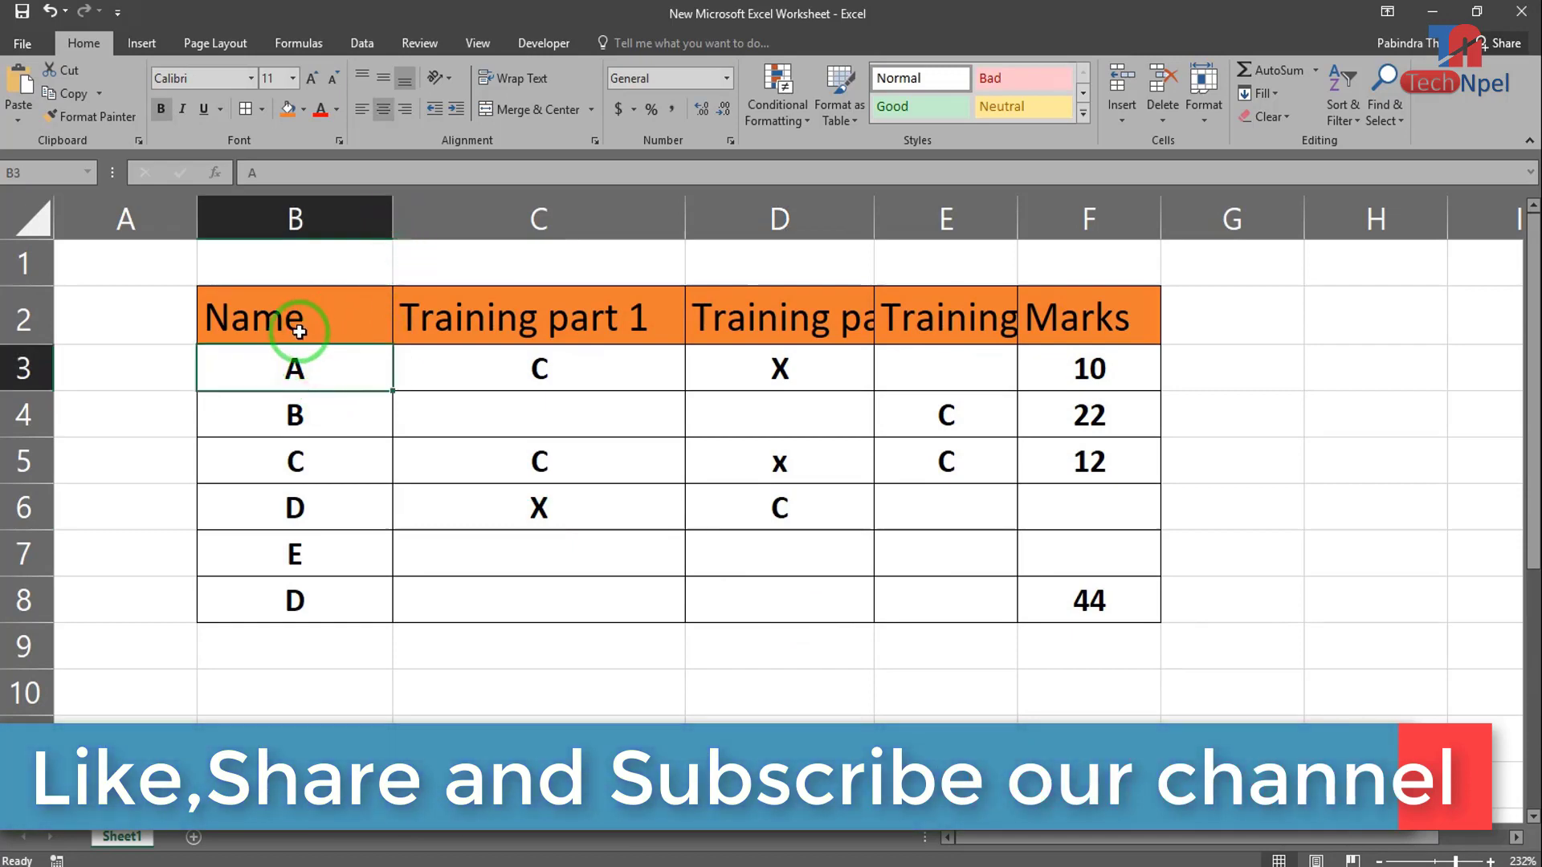
left_click(346, 315)
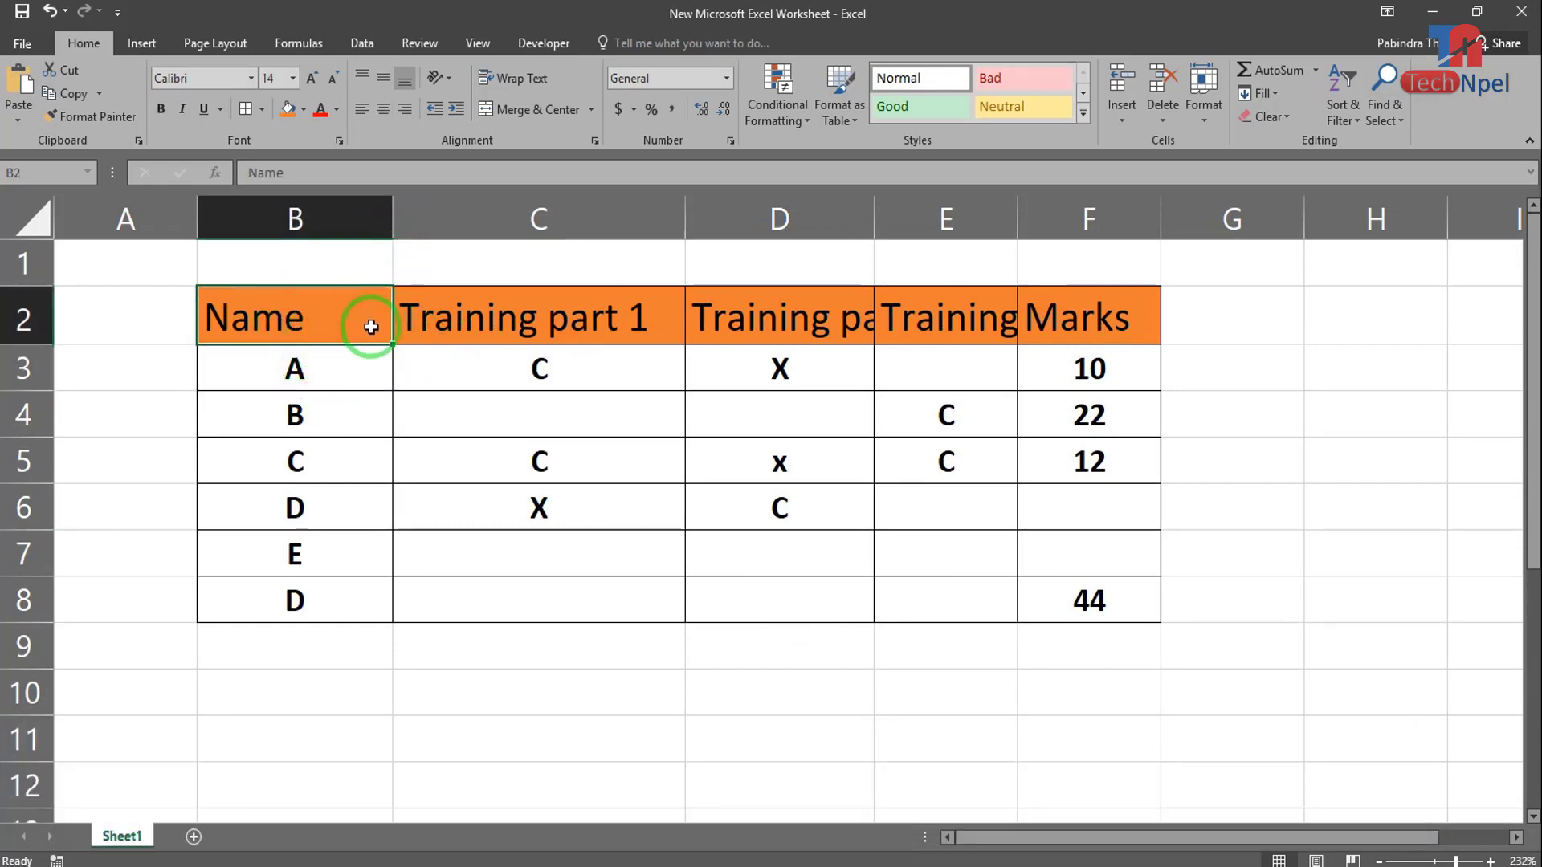
left_click(506, 329)
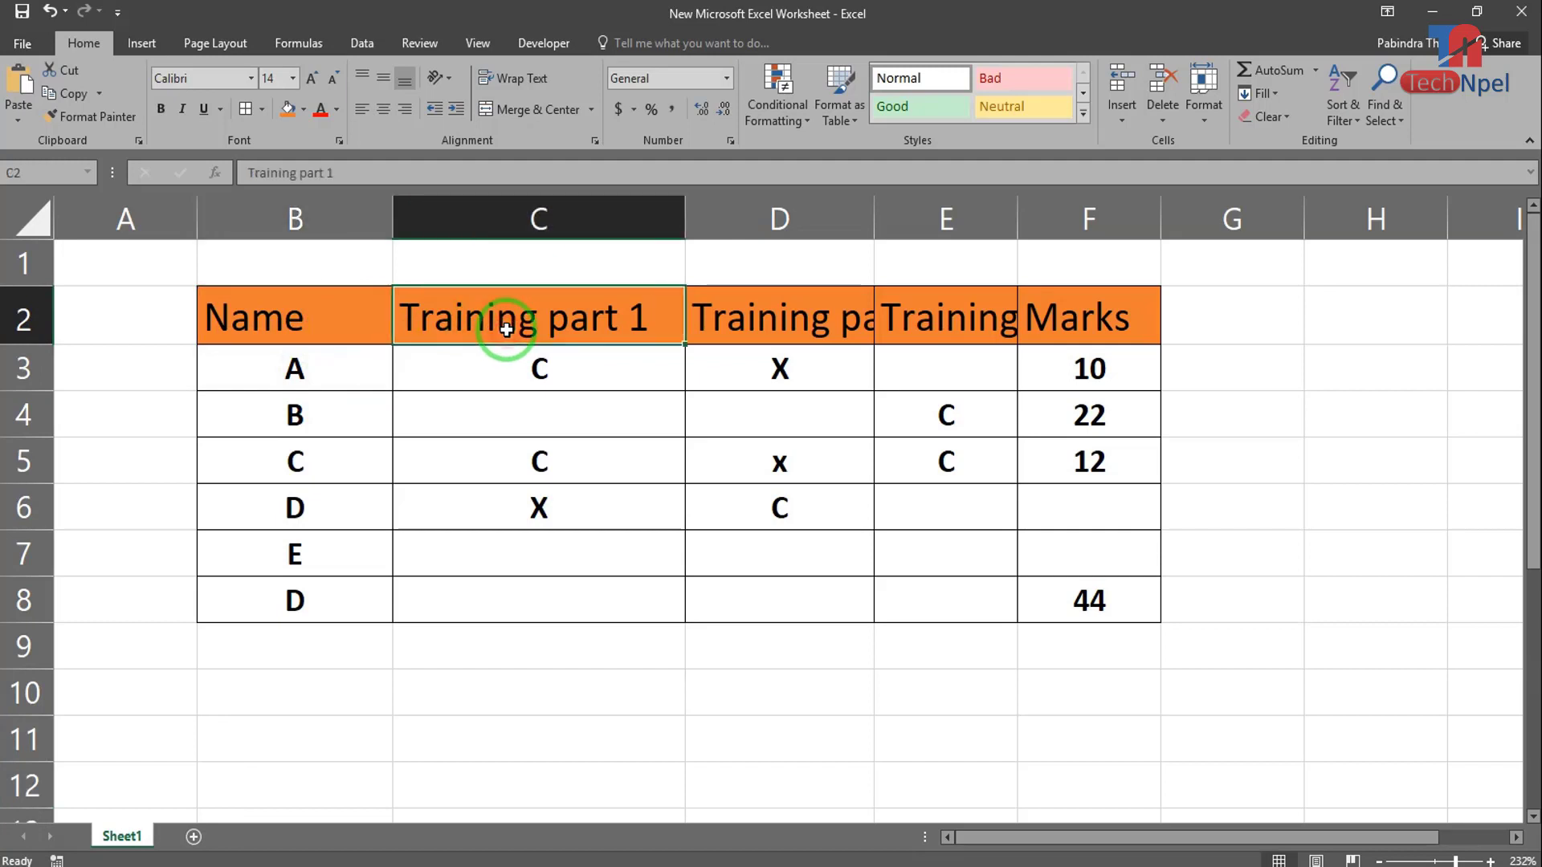
left_click(756, 326)
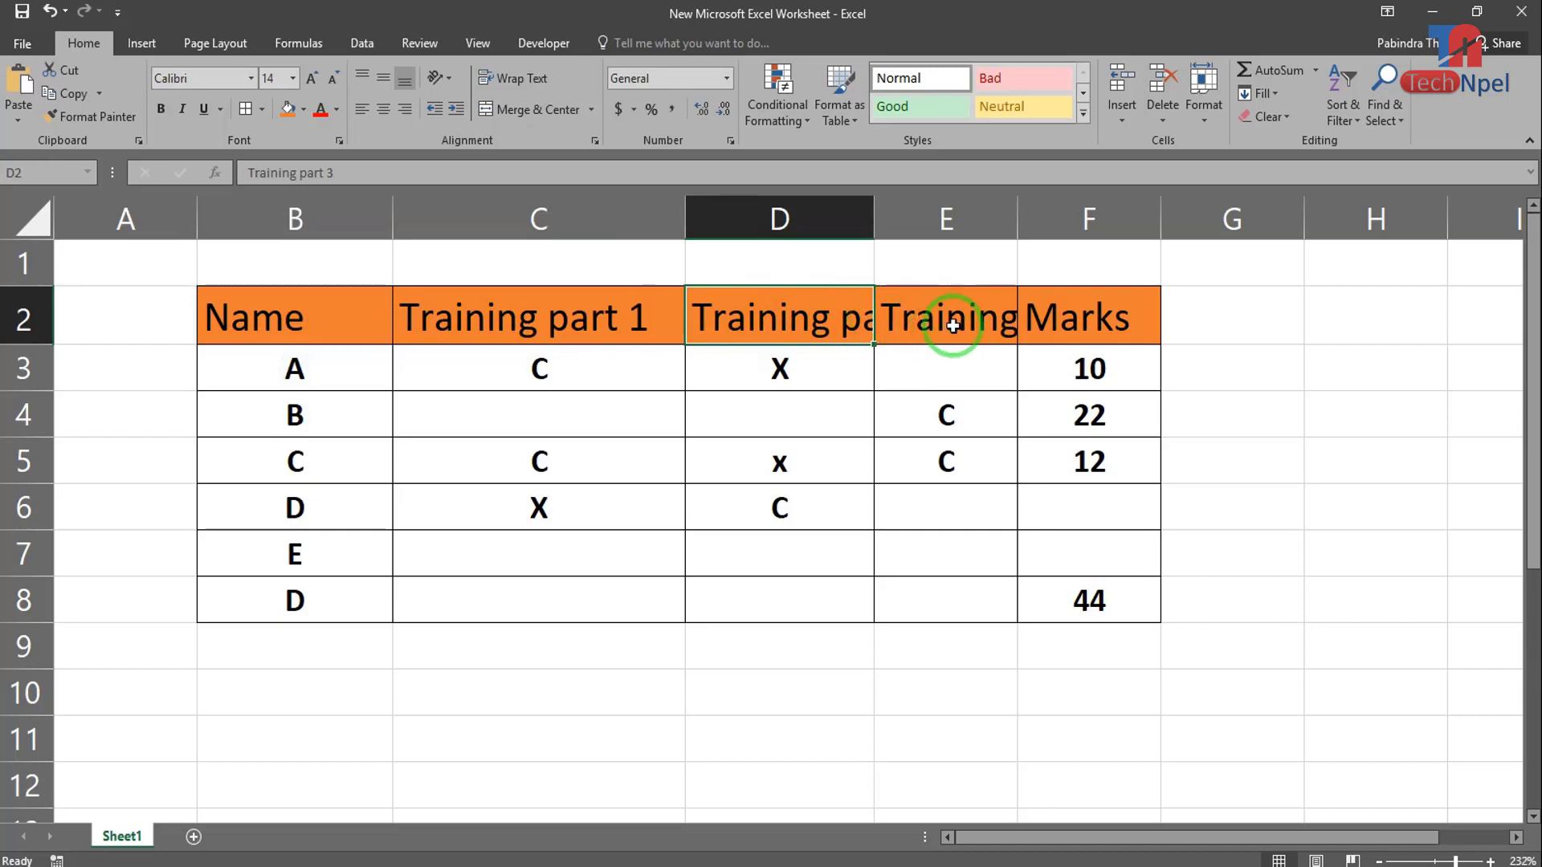
left_click(960, 325)
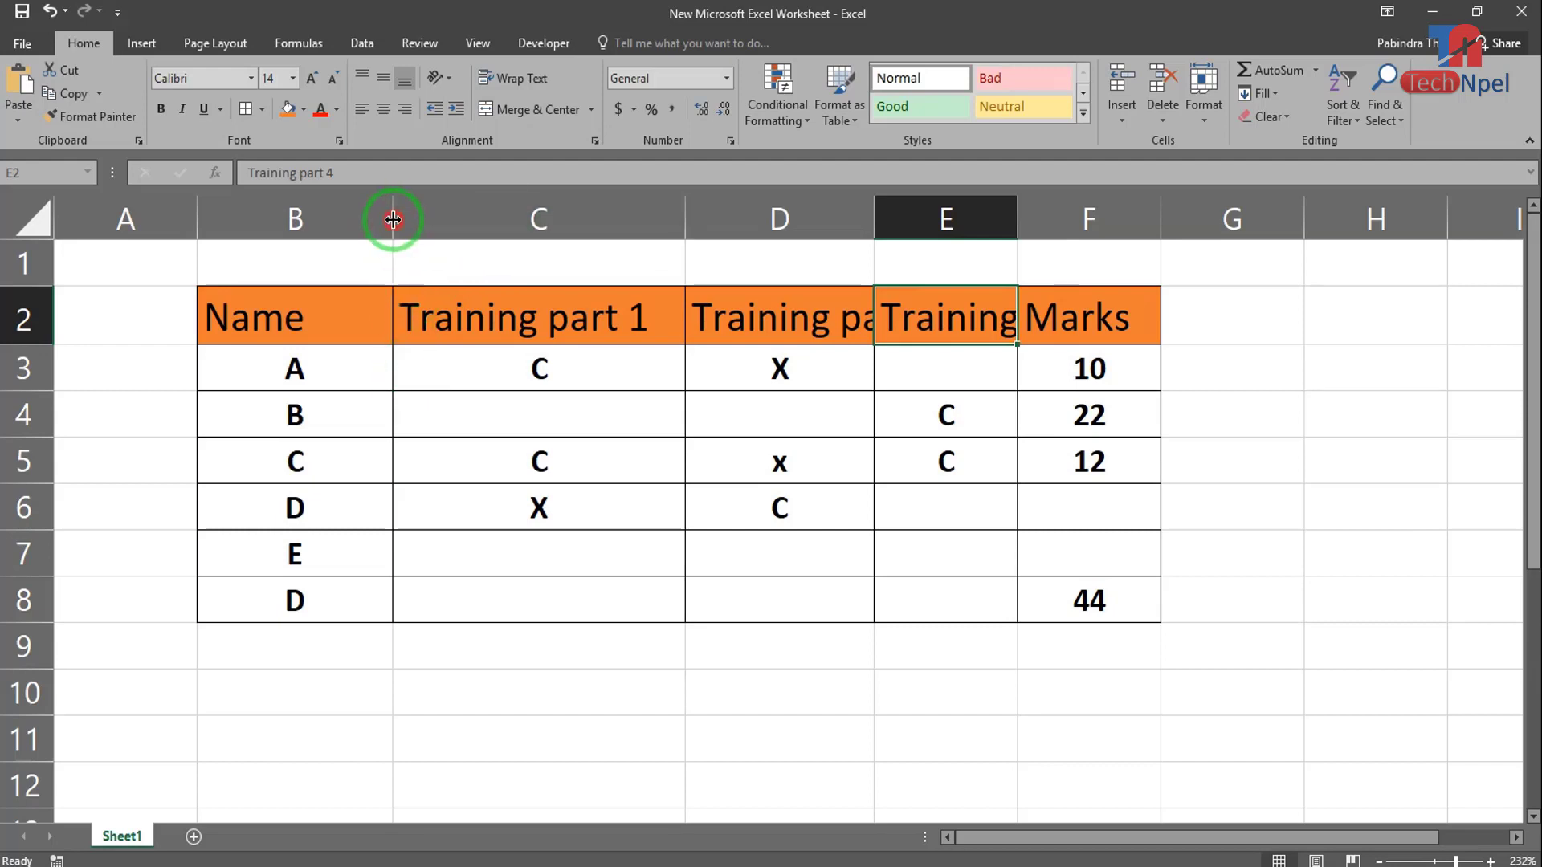
- Narrow the Name column and AutoFit columns C, D and E to show Training part 1, 3 and 4 headers
mouse_move(392, 219)
left_mouse_down()
mouse_move(313, 235)
mouse_move(310, 220)
left_mouse_up()
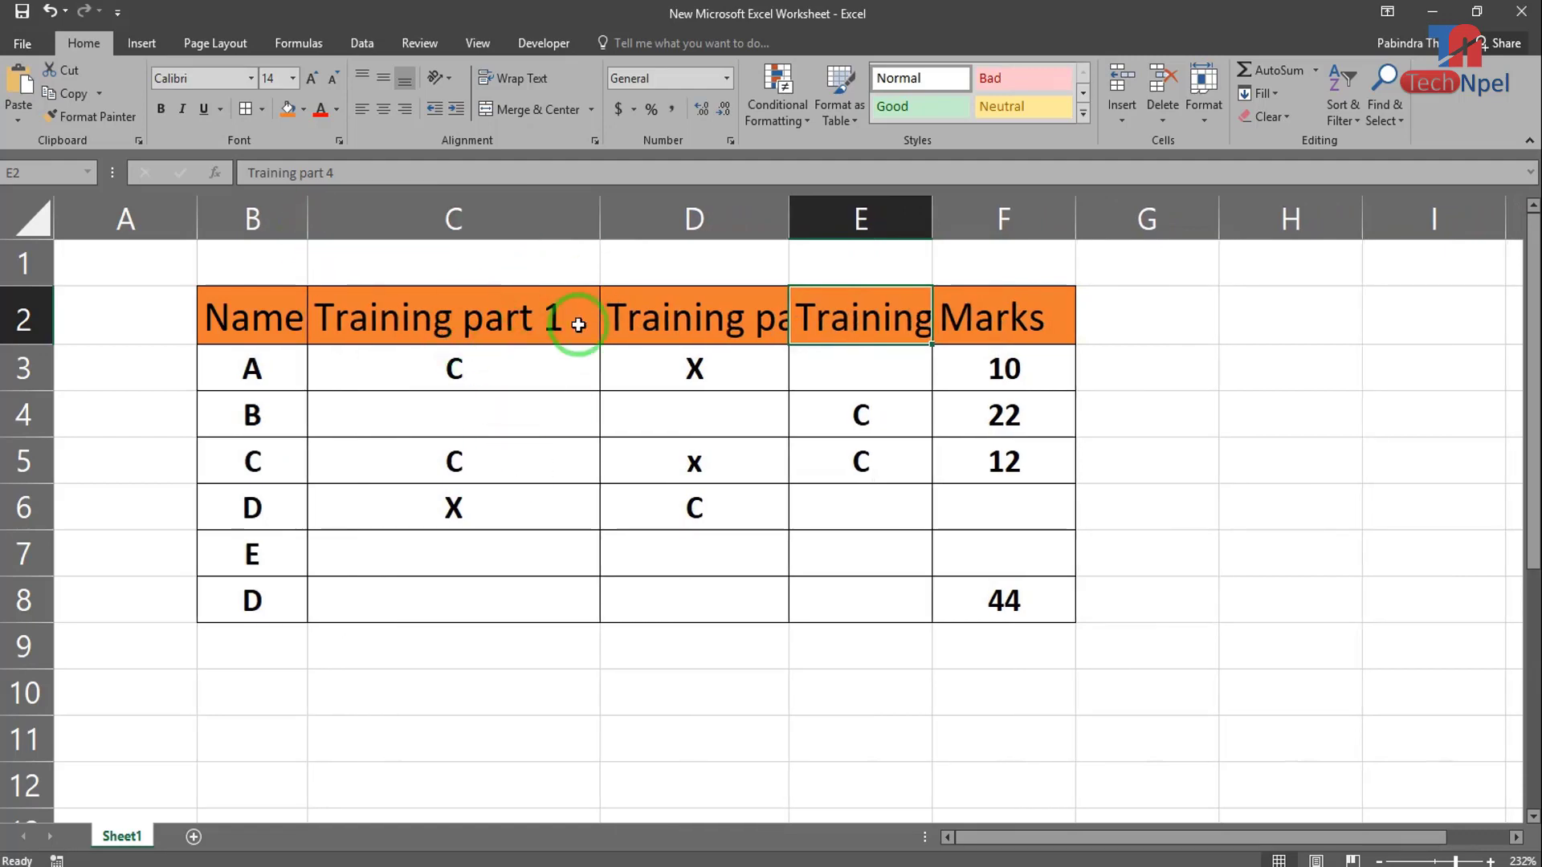
left_click_drag(602, 218, 694, 219)
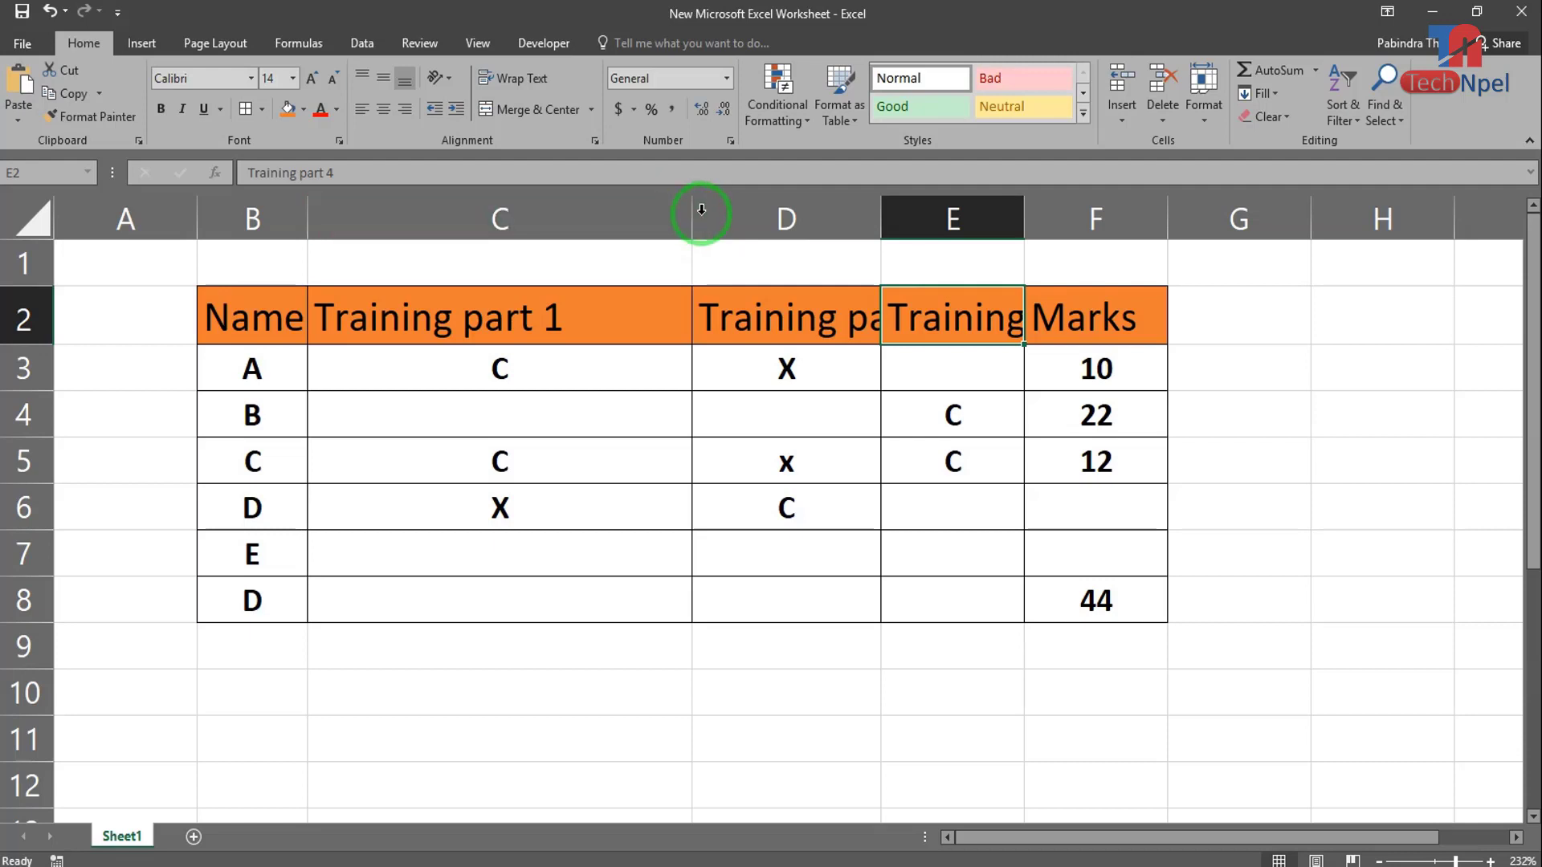
double_click(692, 211)
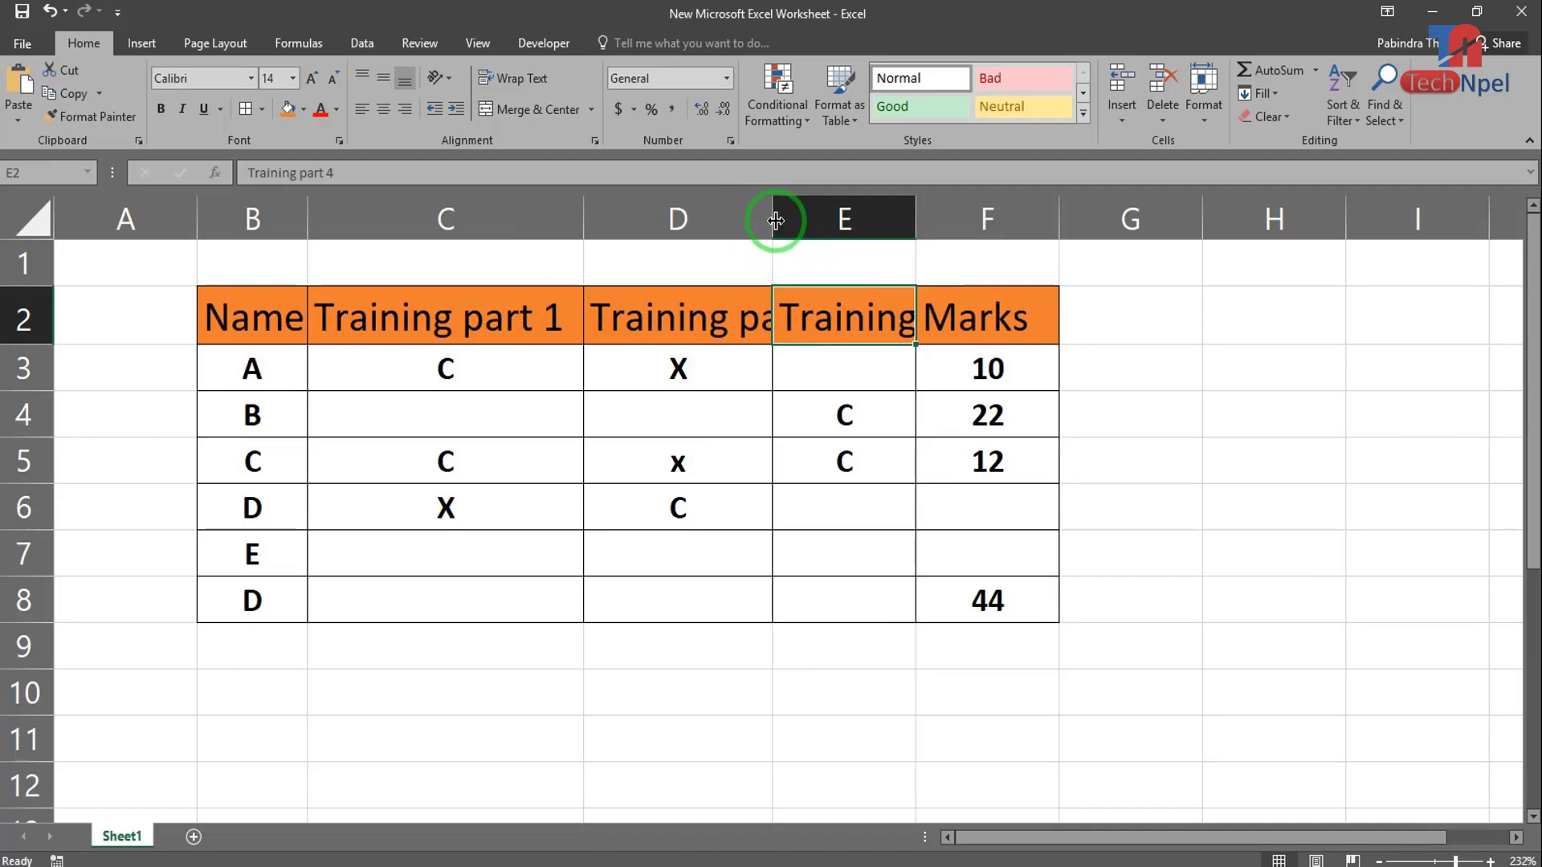
double_click(773, 221)
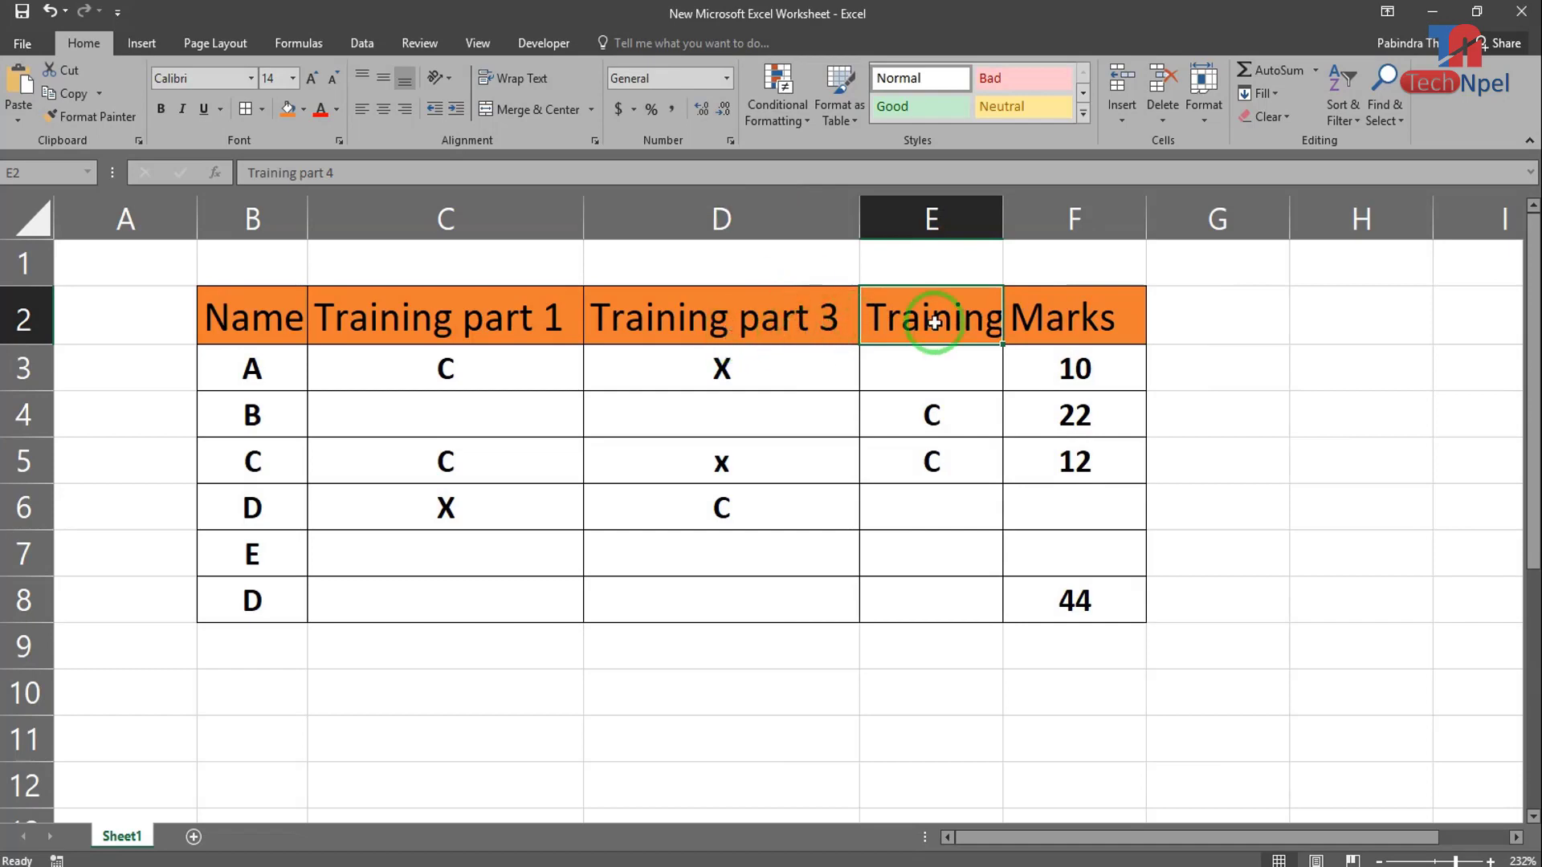
double_click(1001, 212)
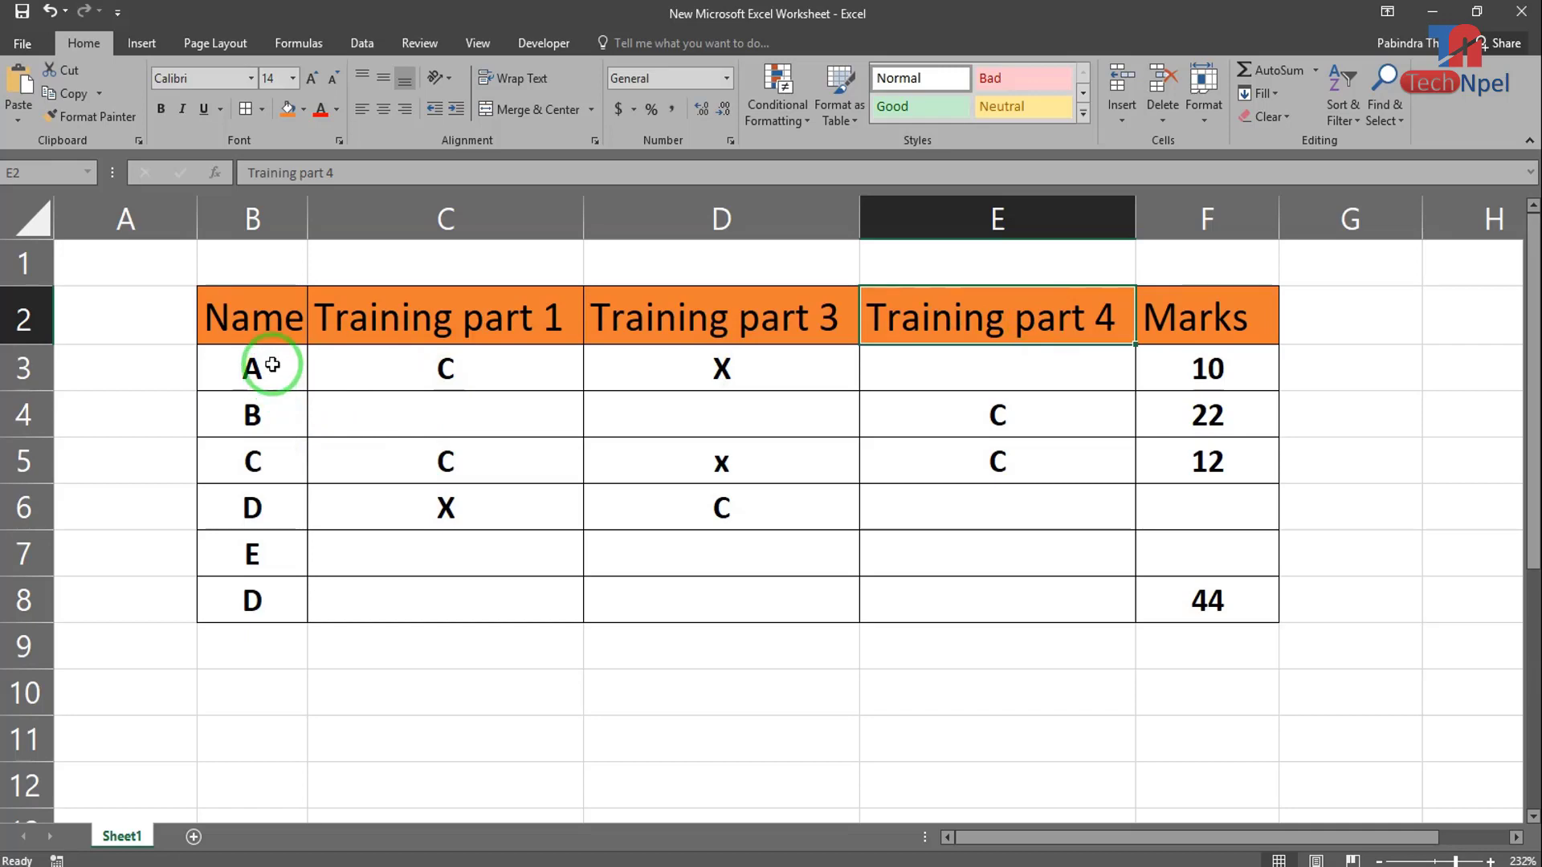
- Check the names in B3:B8 and cells C3 and D3, then open F3's mark 10 for editing
left_click_drag(256, 367, 261, 594)
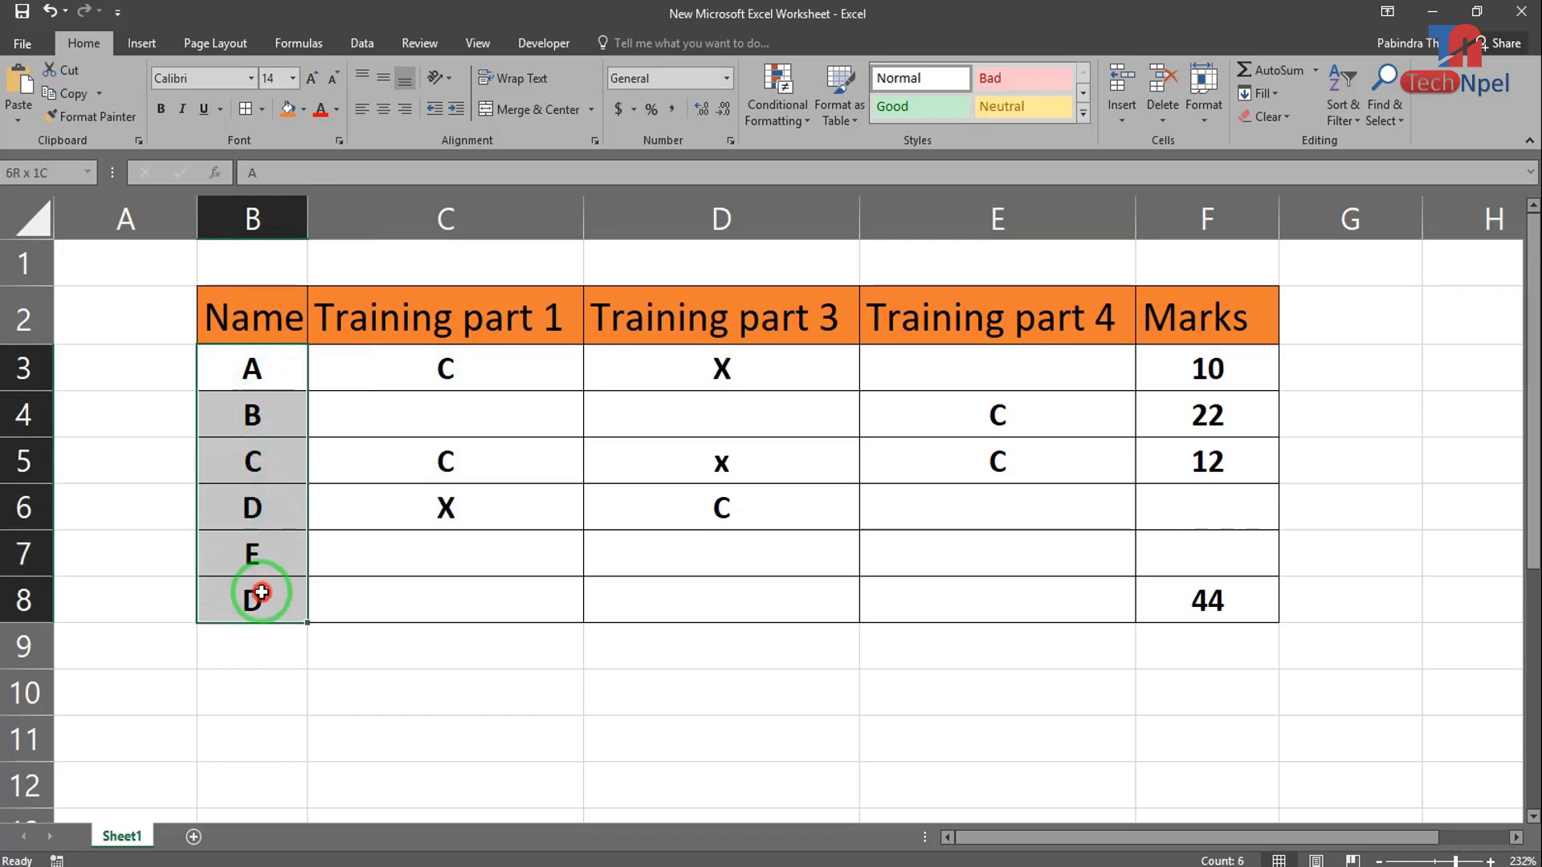
left_click_drag(261, 594, 263, 369)
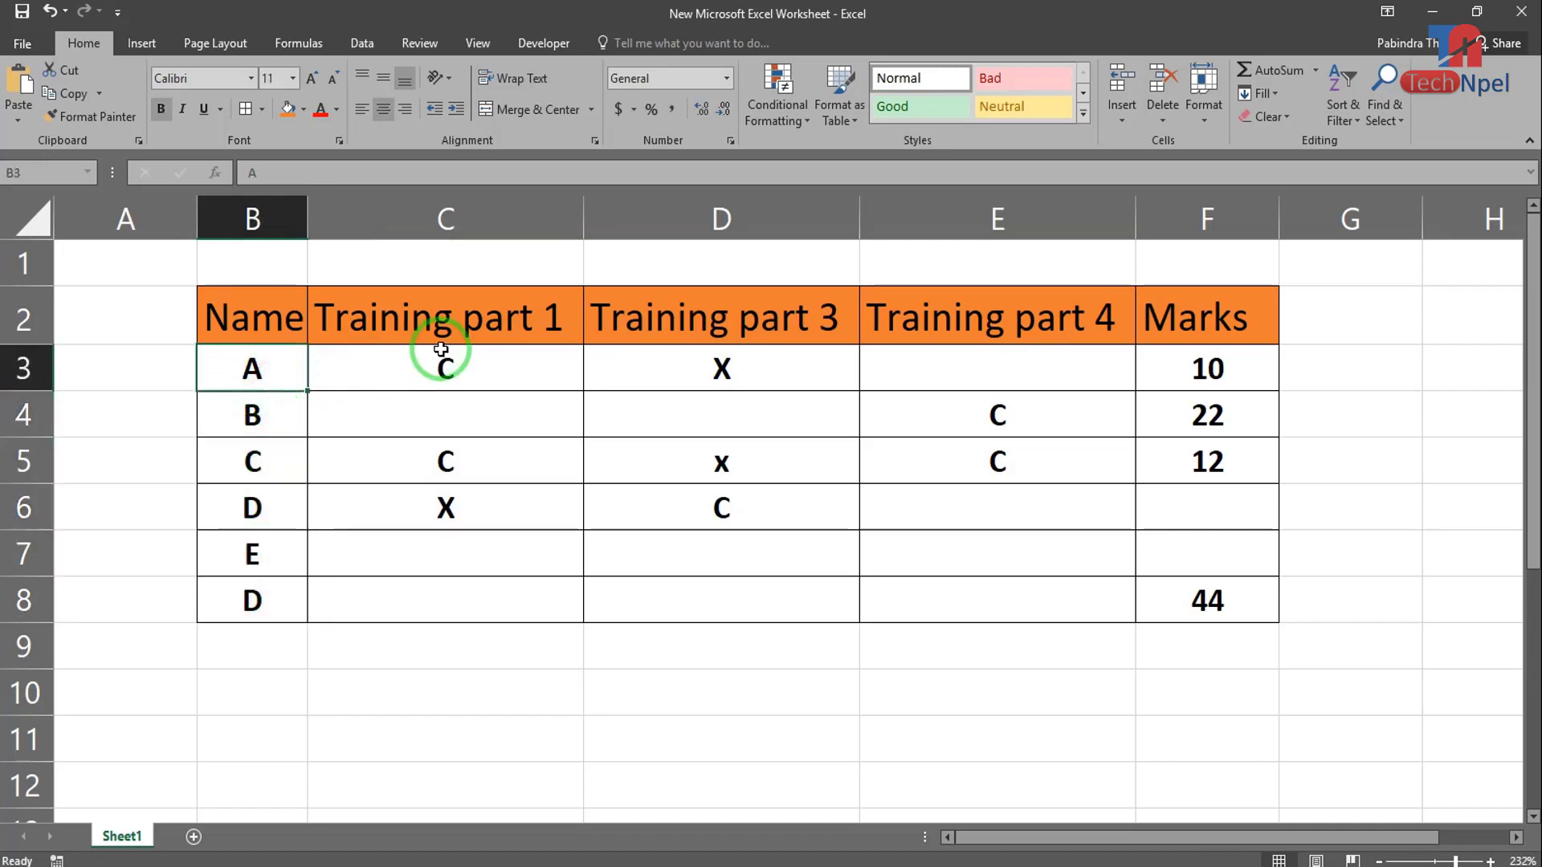
left_click(470, 364)
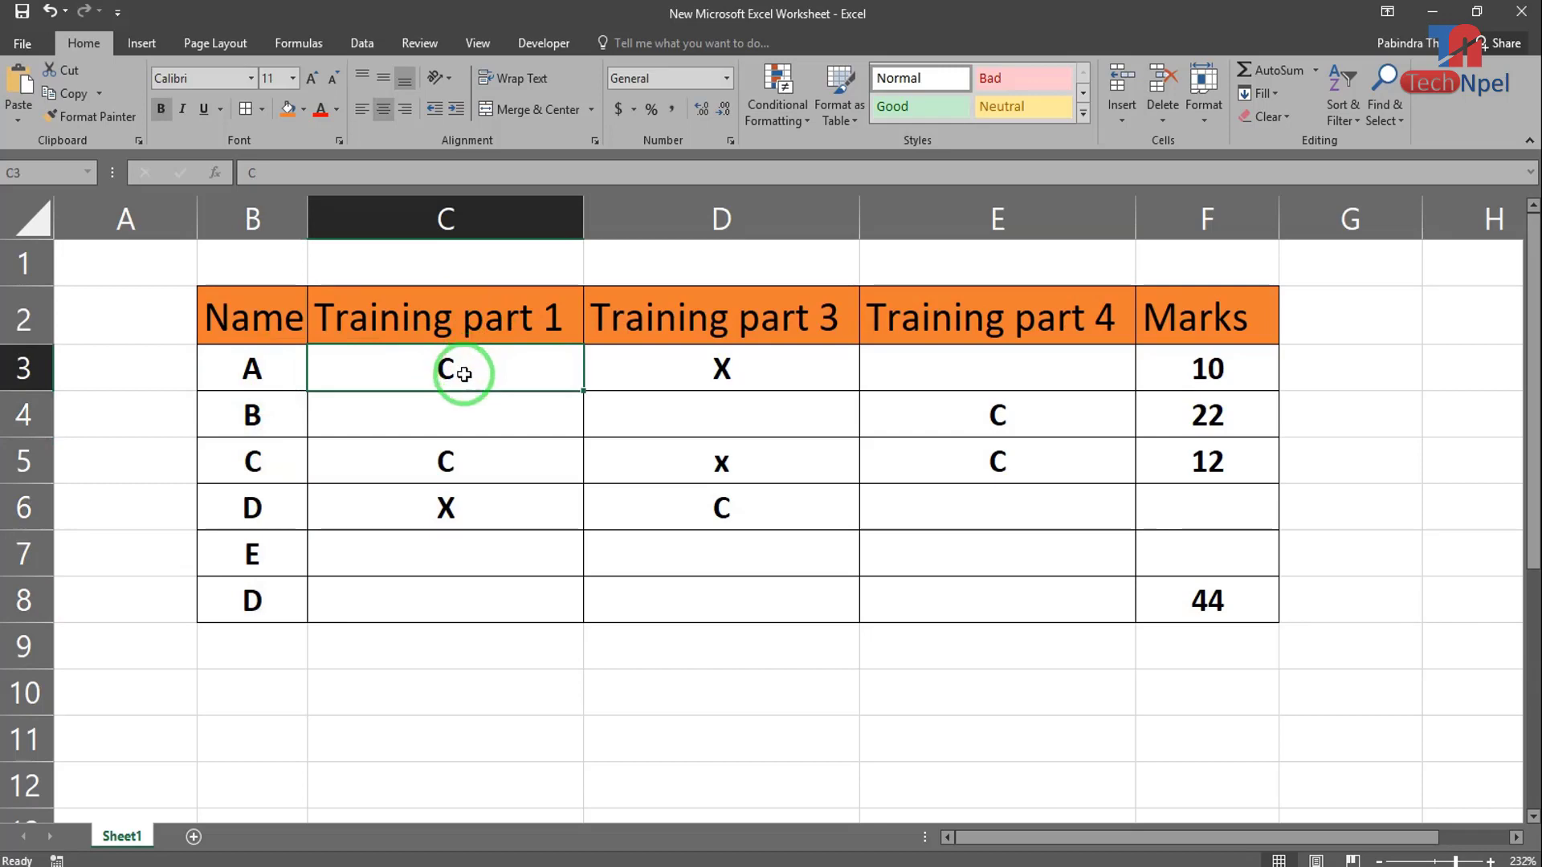
left_click(712, 363)
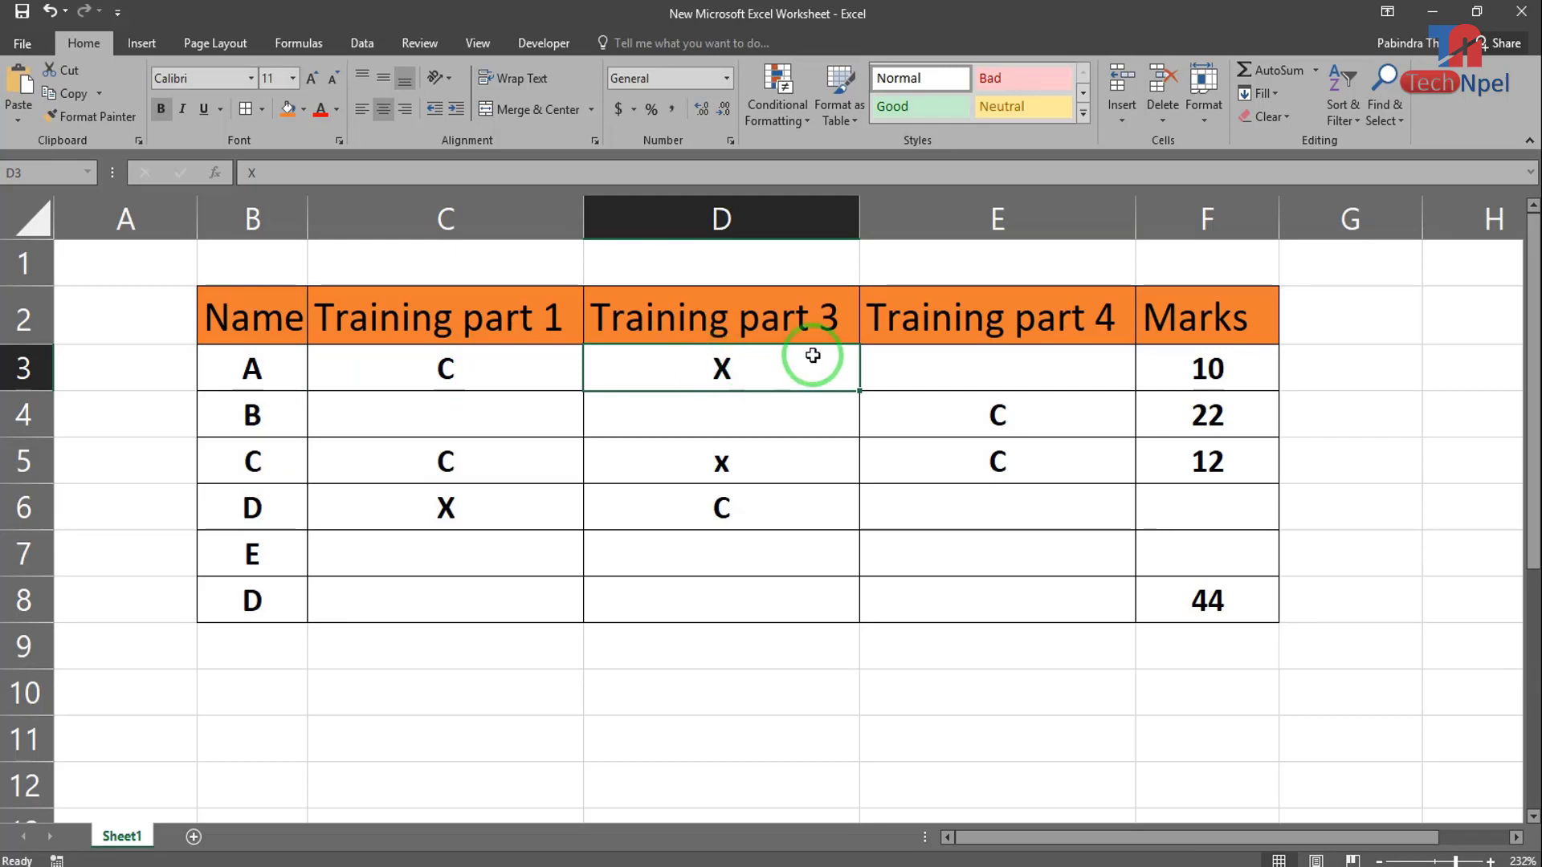
left_click(1183, 368)
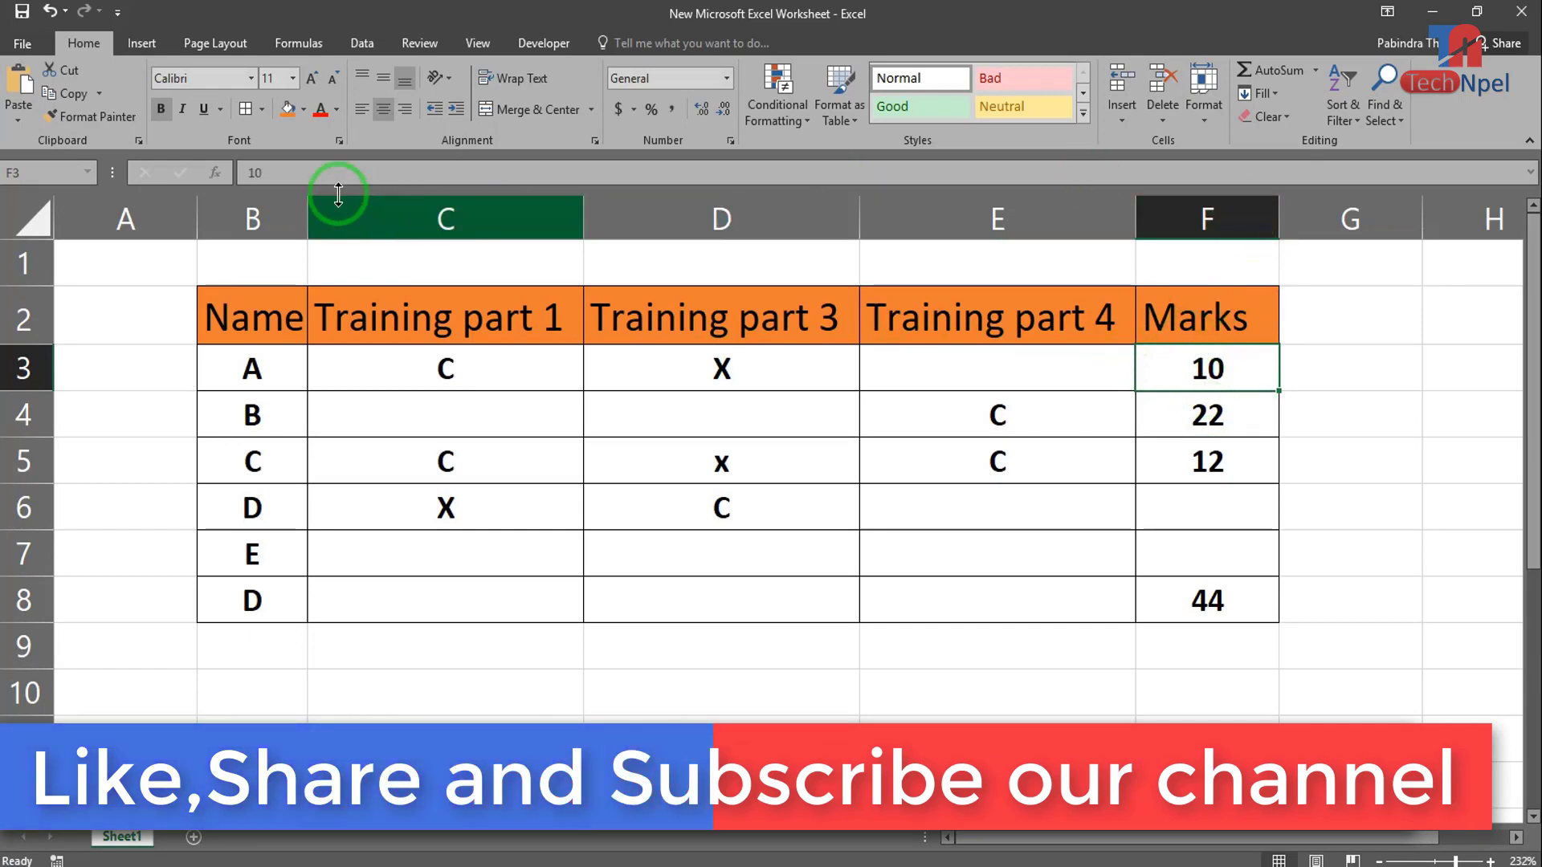
left_click(434, 174)
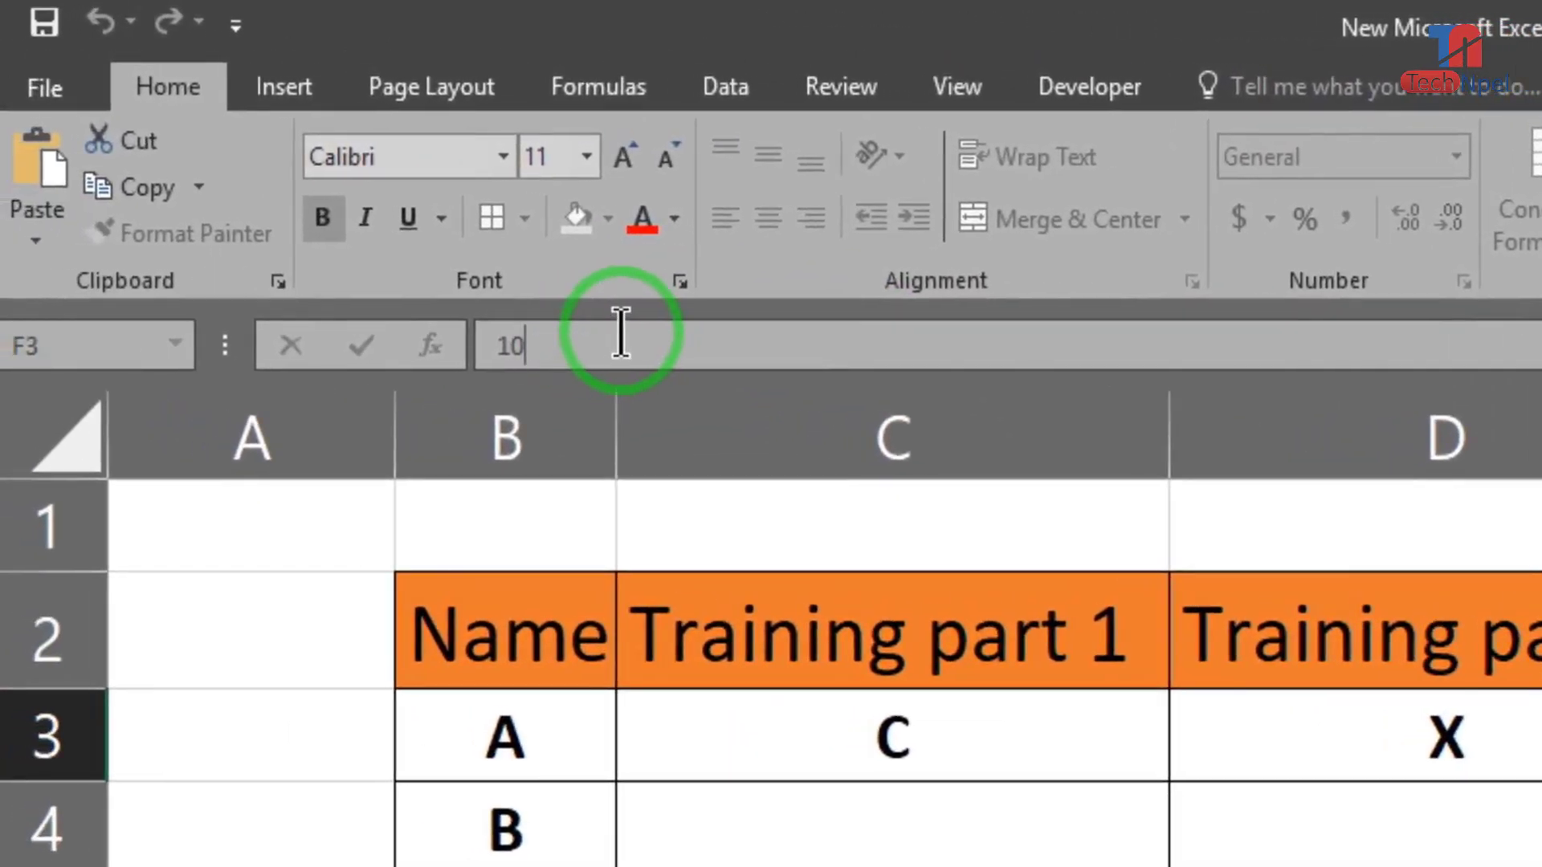
- Leave F3 unchanged at 10 and move the selection to the total cell F8
left_click_drag(617, 334, 513, 334)
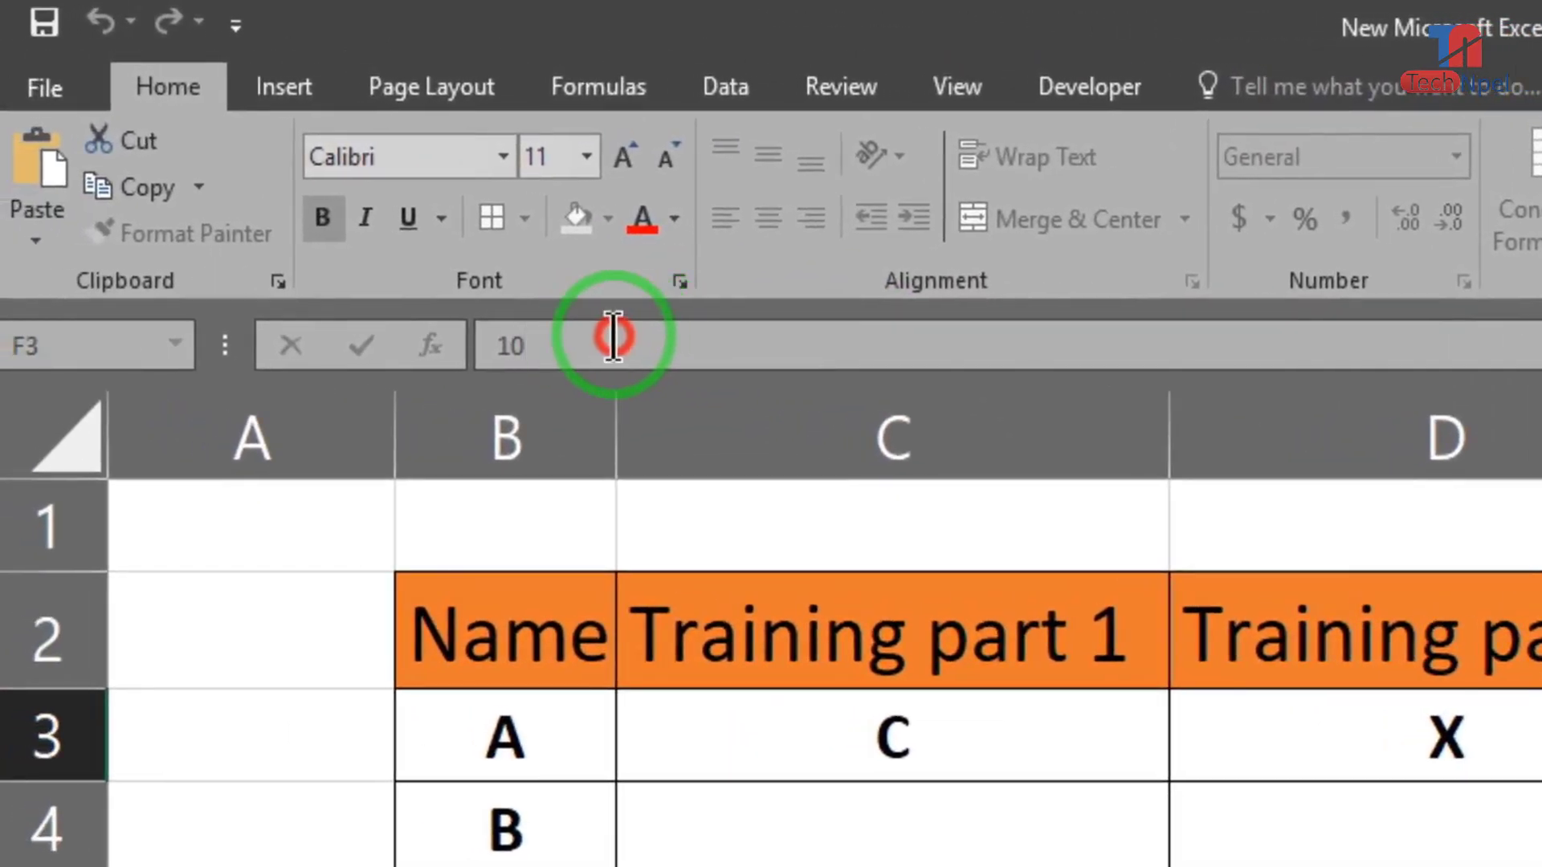
left_click(520, 334)
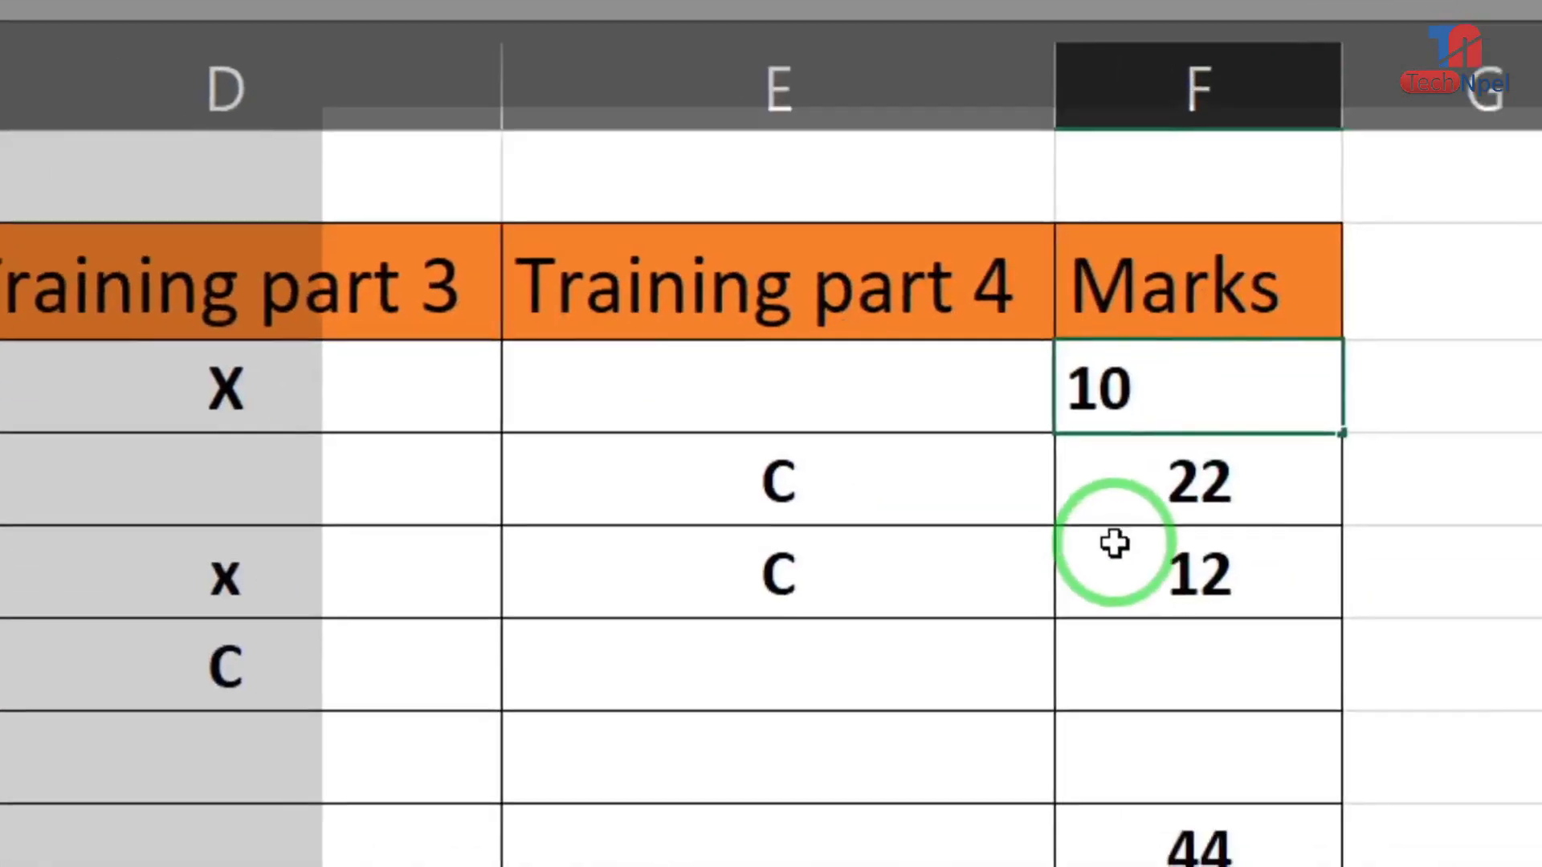
left_click(829, 448)
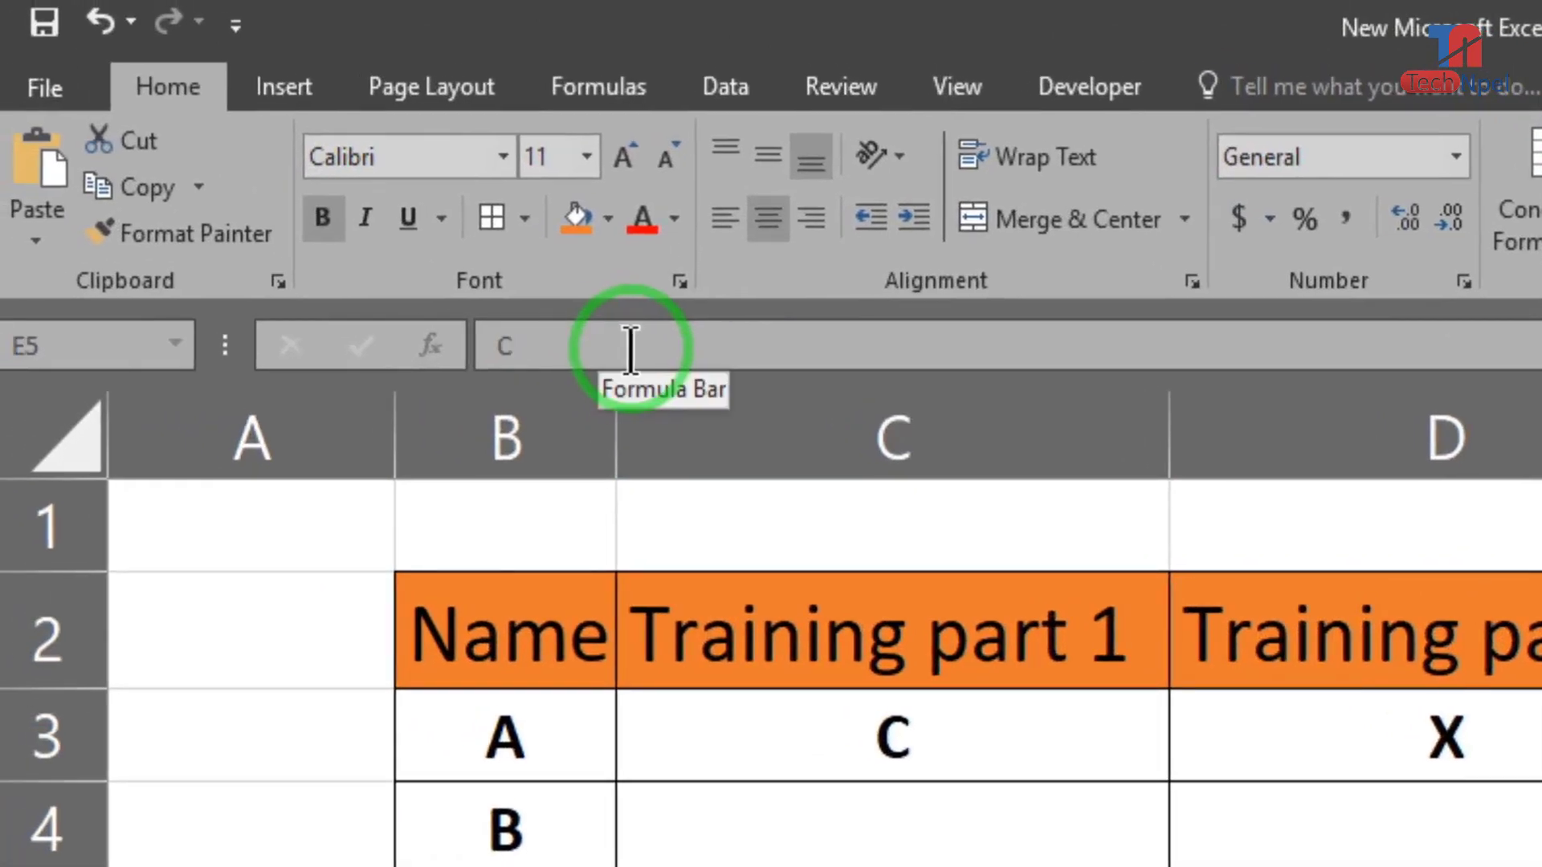
key("Up")
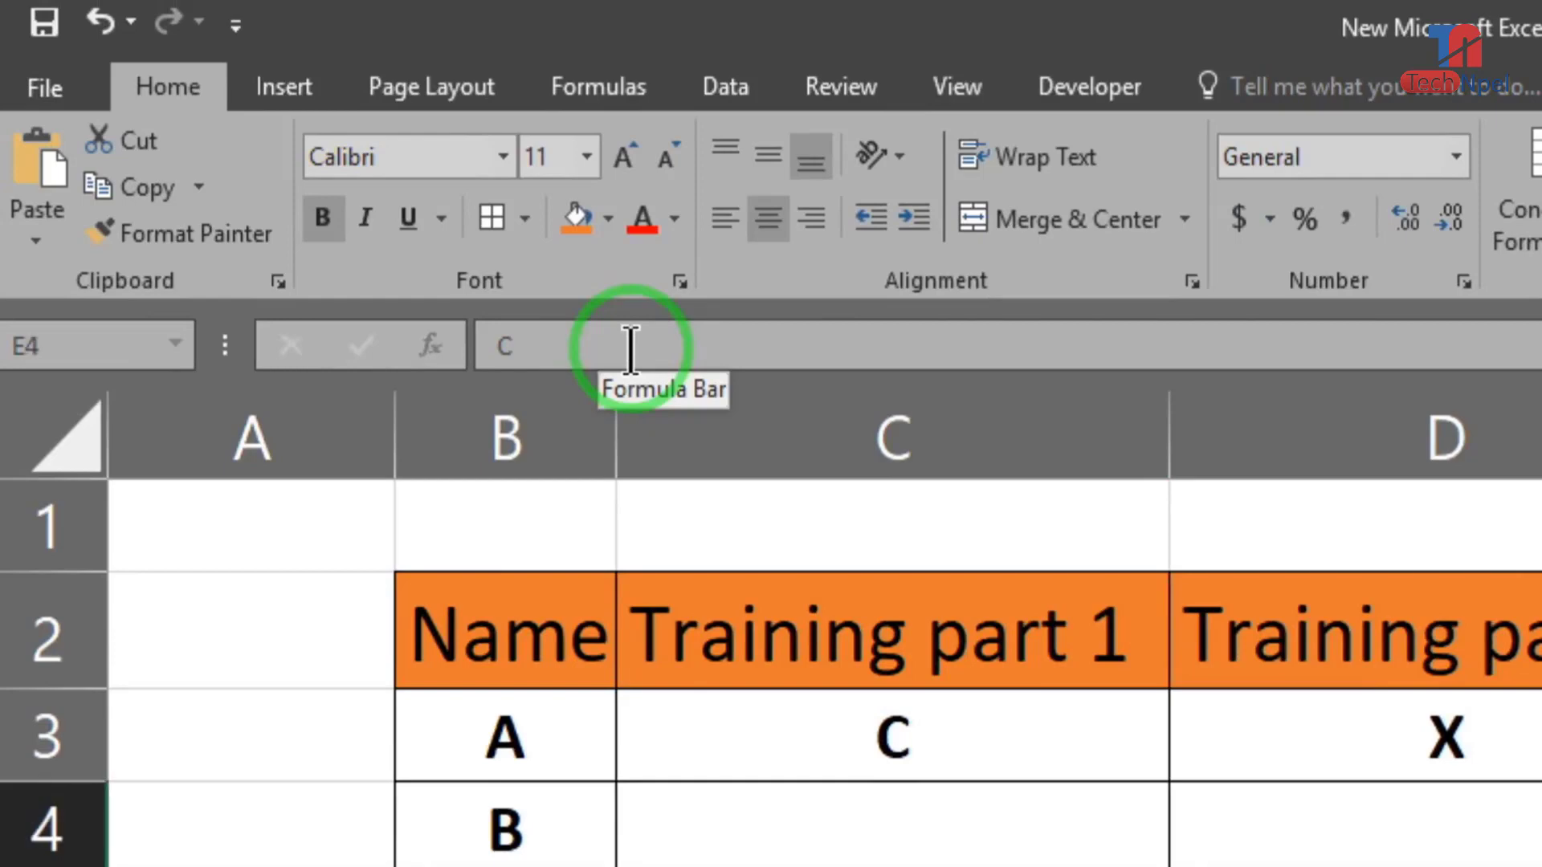
key("Up")
key("Up")
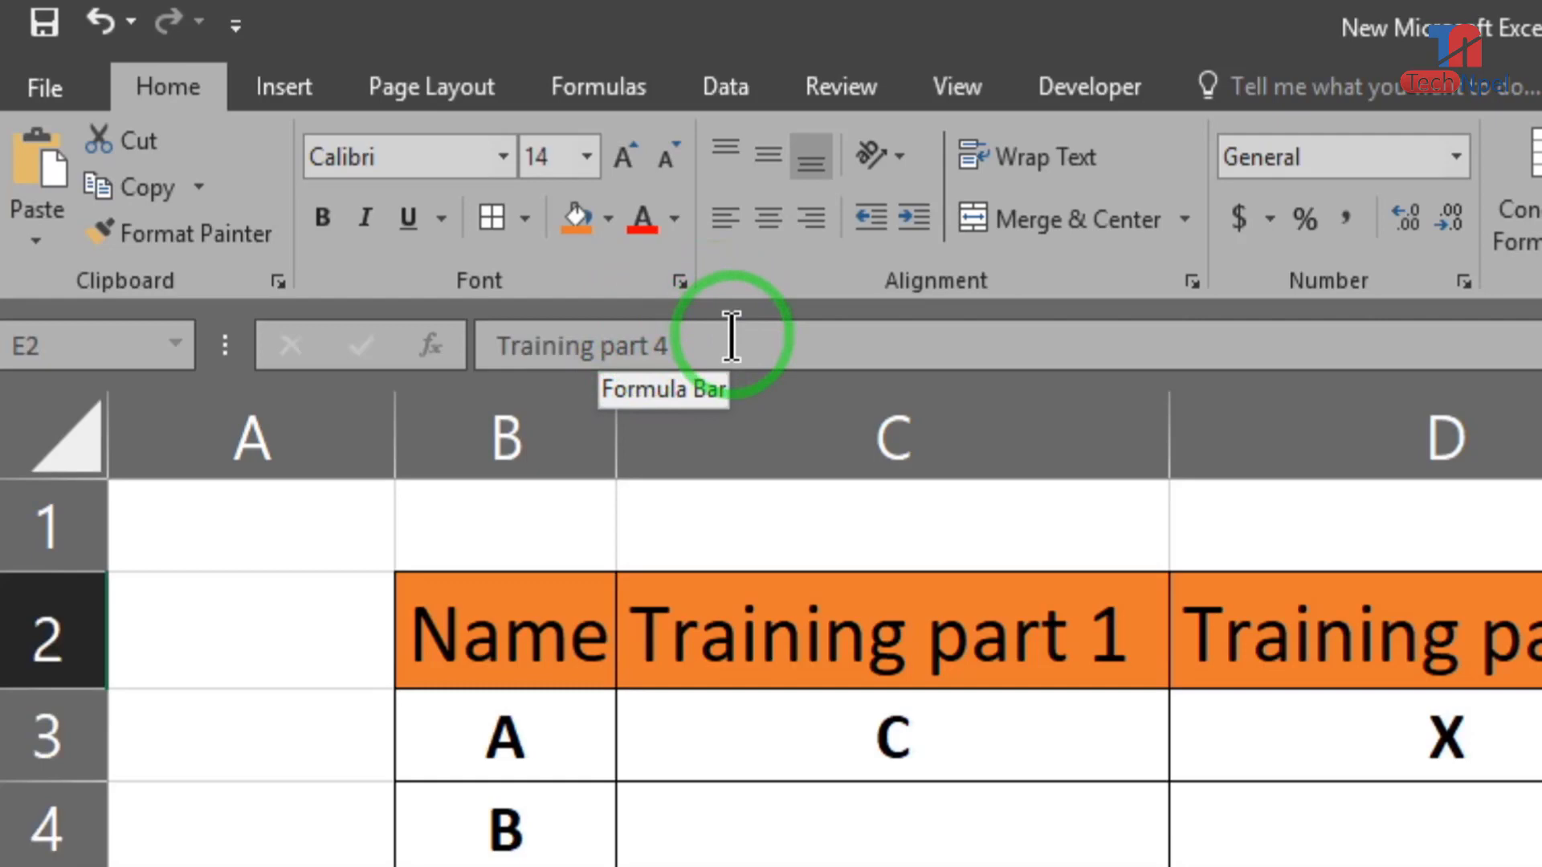
key("Down")
key("Down")
key("Down")
key("Right")
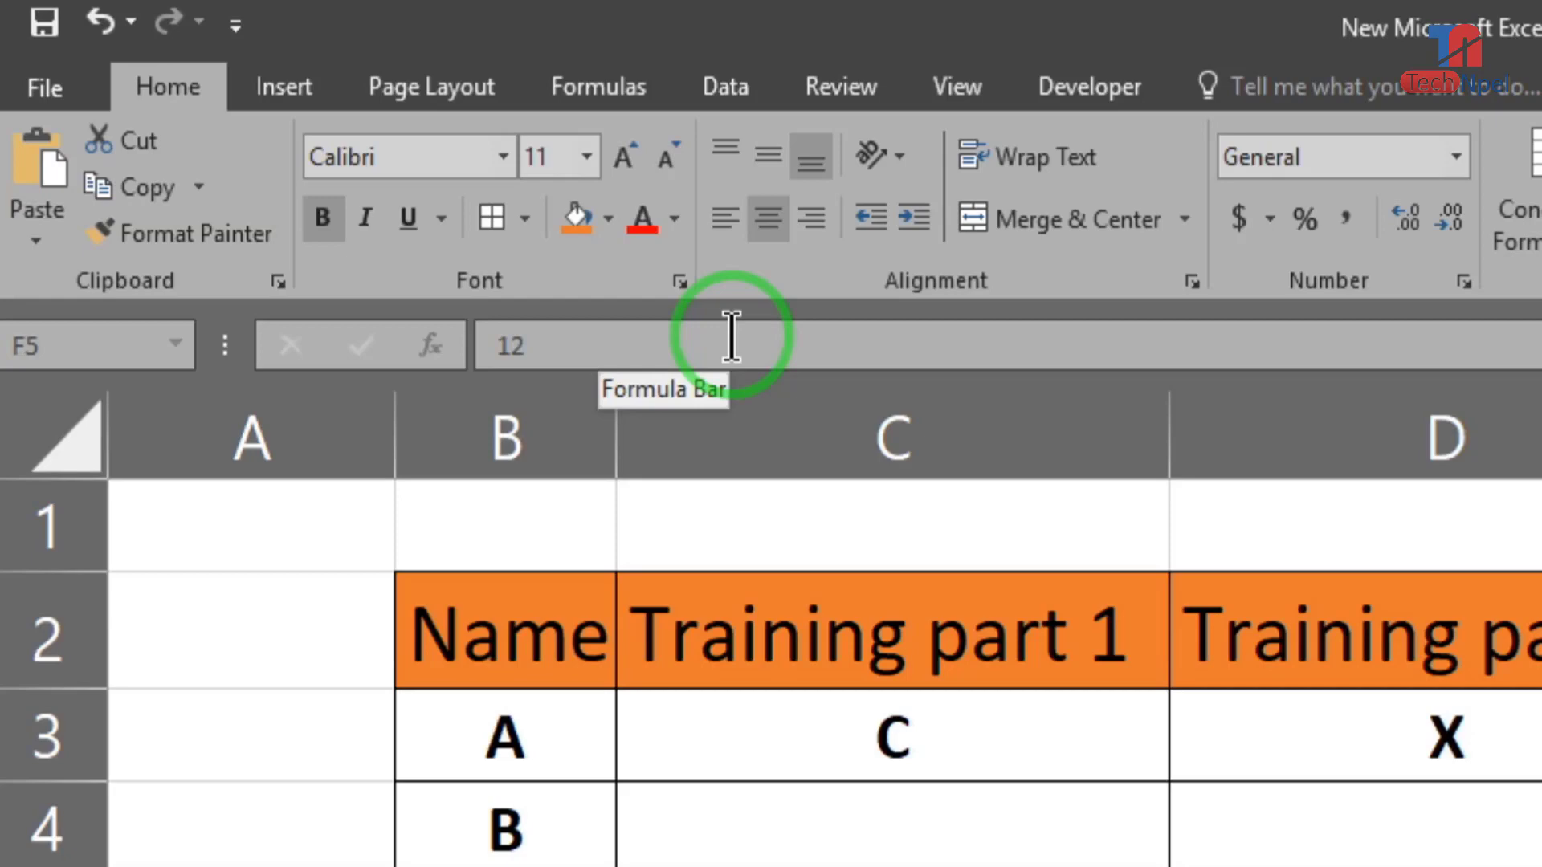
key("Down")
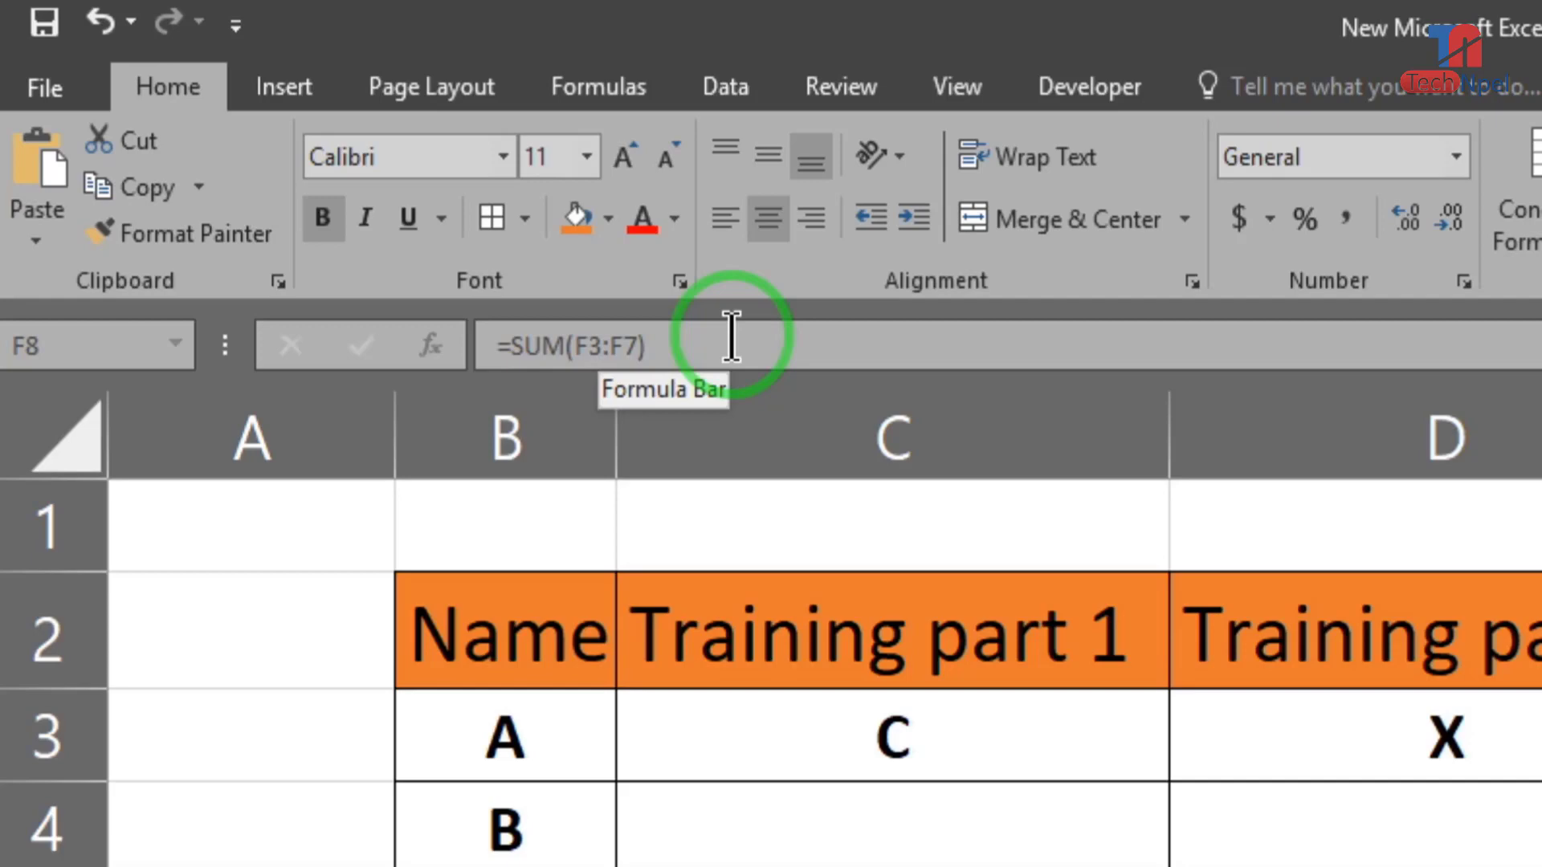
- Change the F8 total formula from =SUM(F3:F7) to =SUM(F3:F9)
left_click(726, 336)
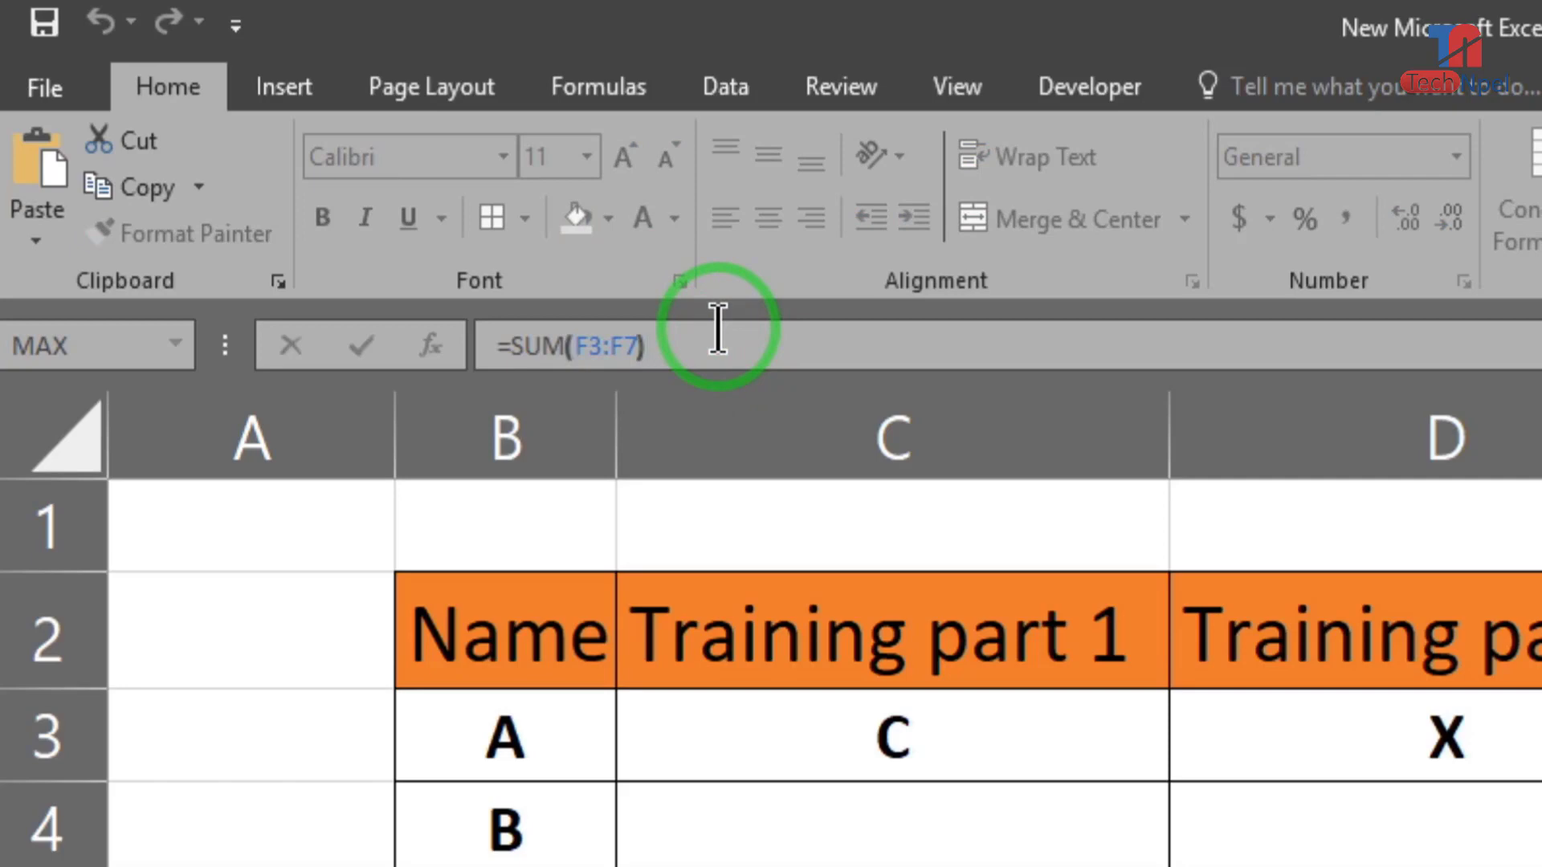
key("Left")
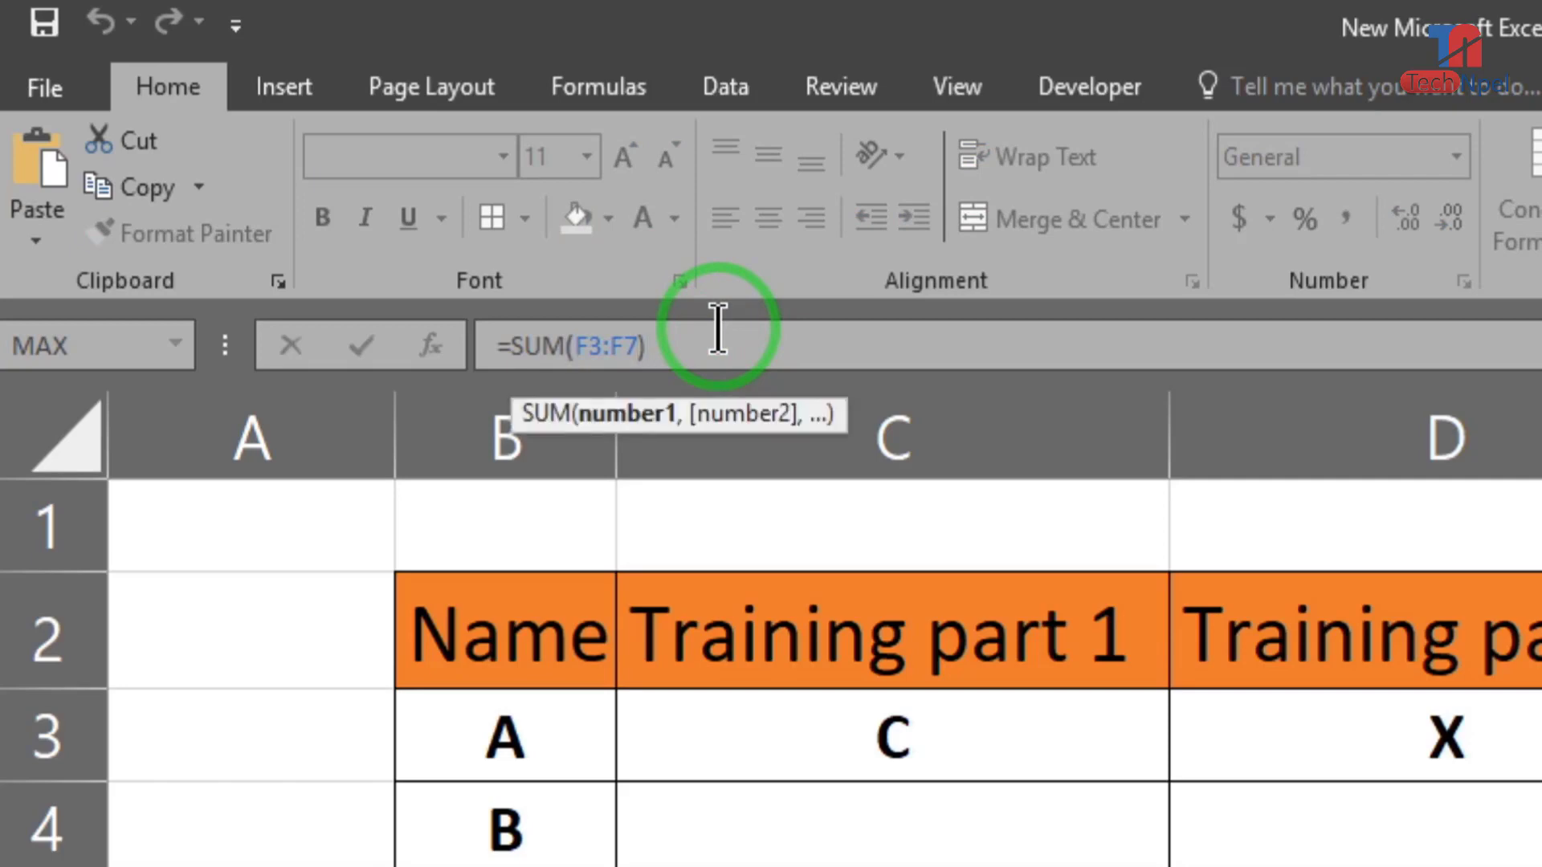
key("BackSpace")
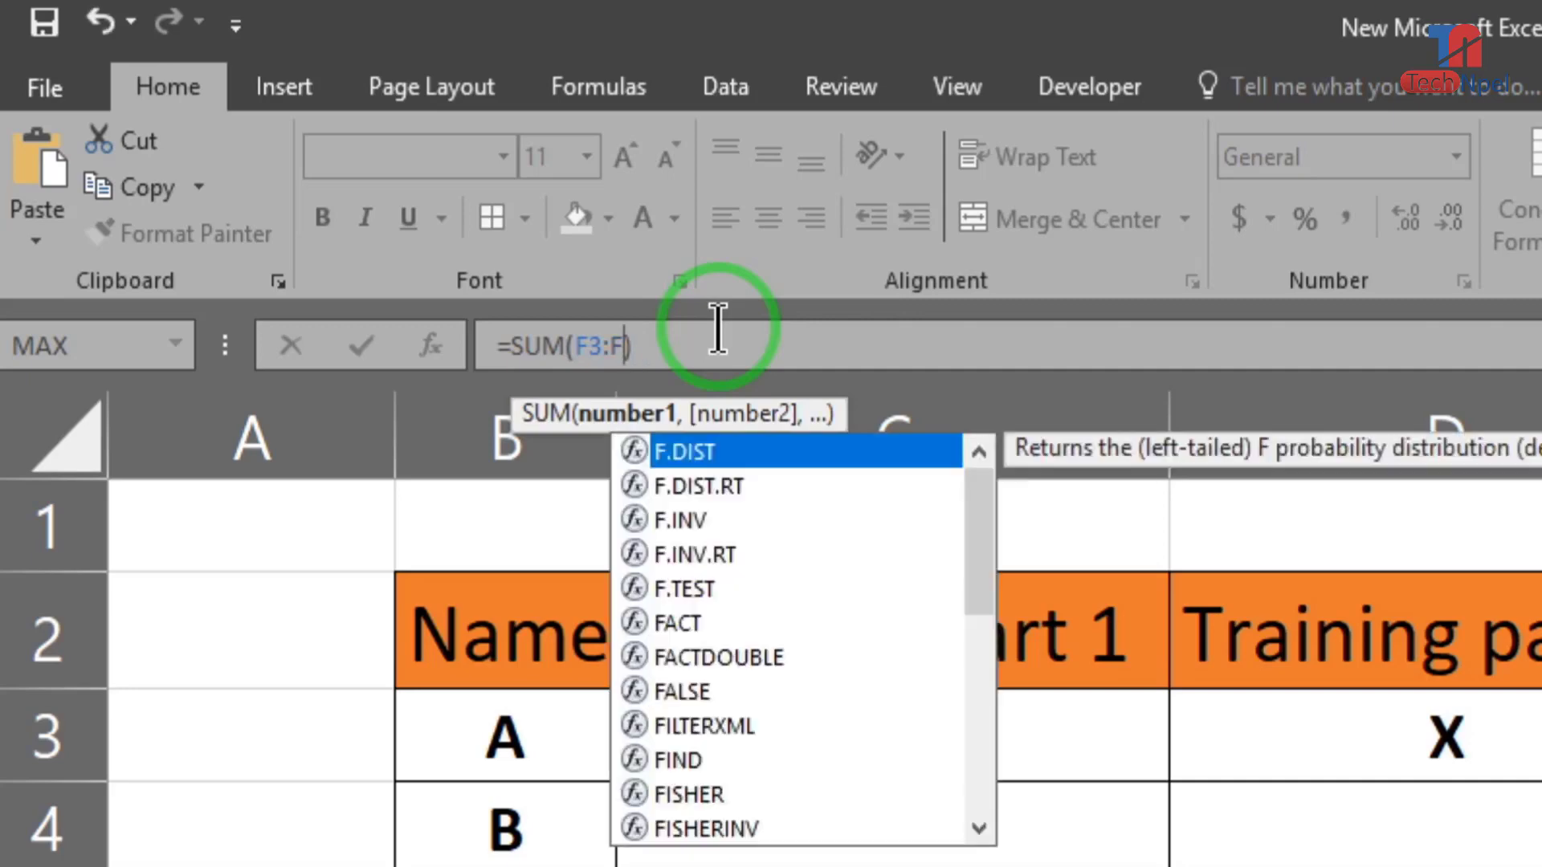
type("9")
key("Return")
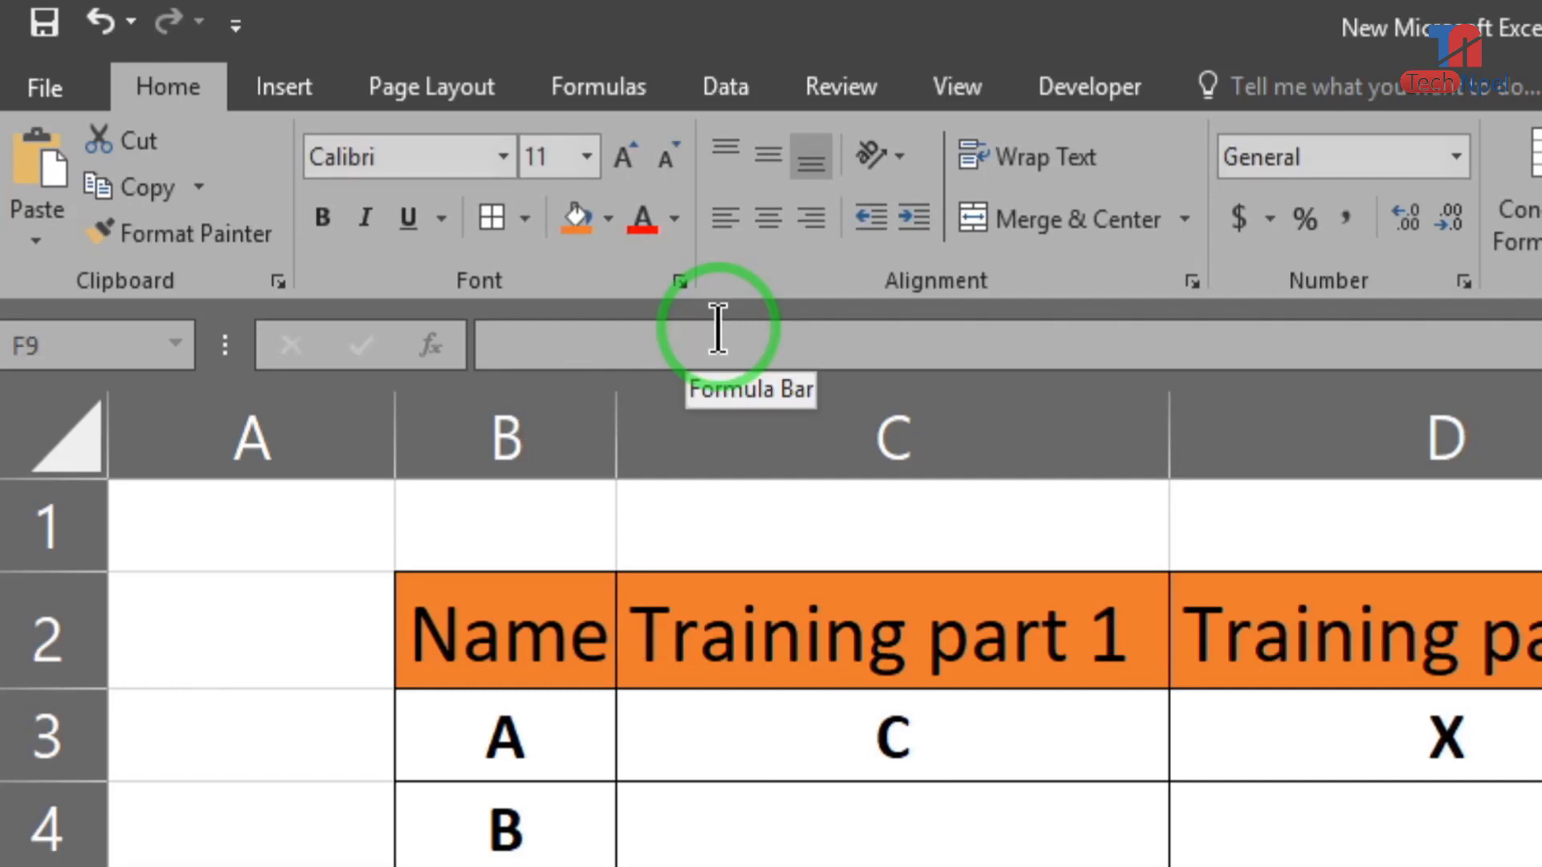
left_click(713, 334)
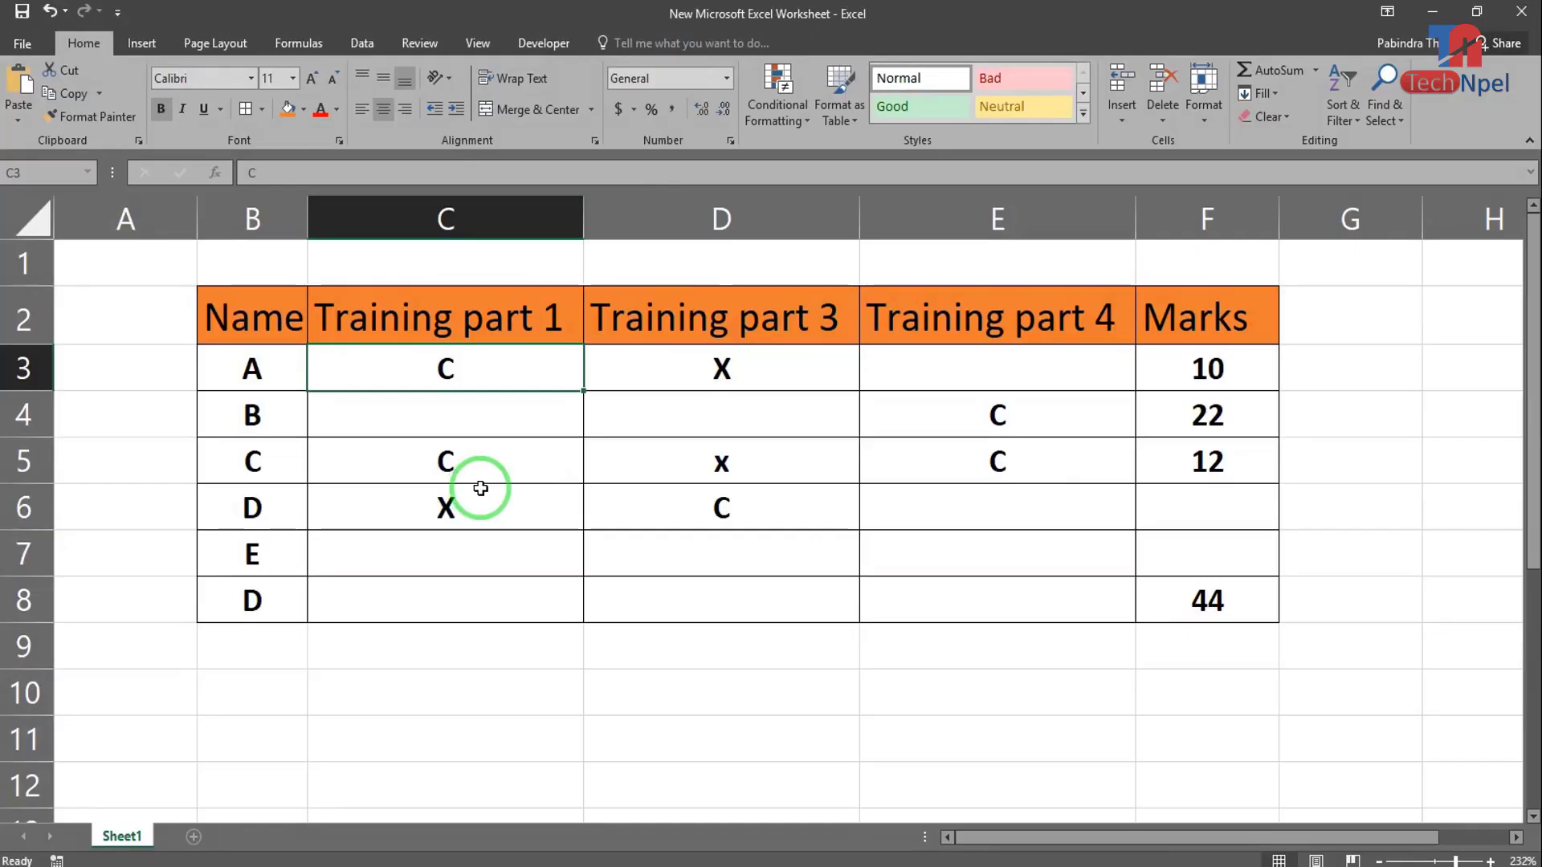
- Fill the C from cell C3 down through C8 in the Training part 1 column
left_click(482, 372)
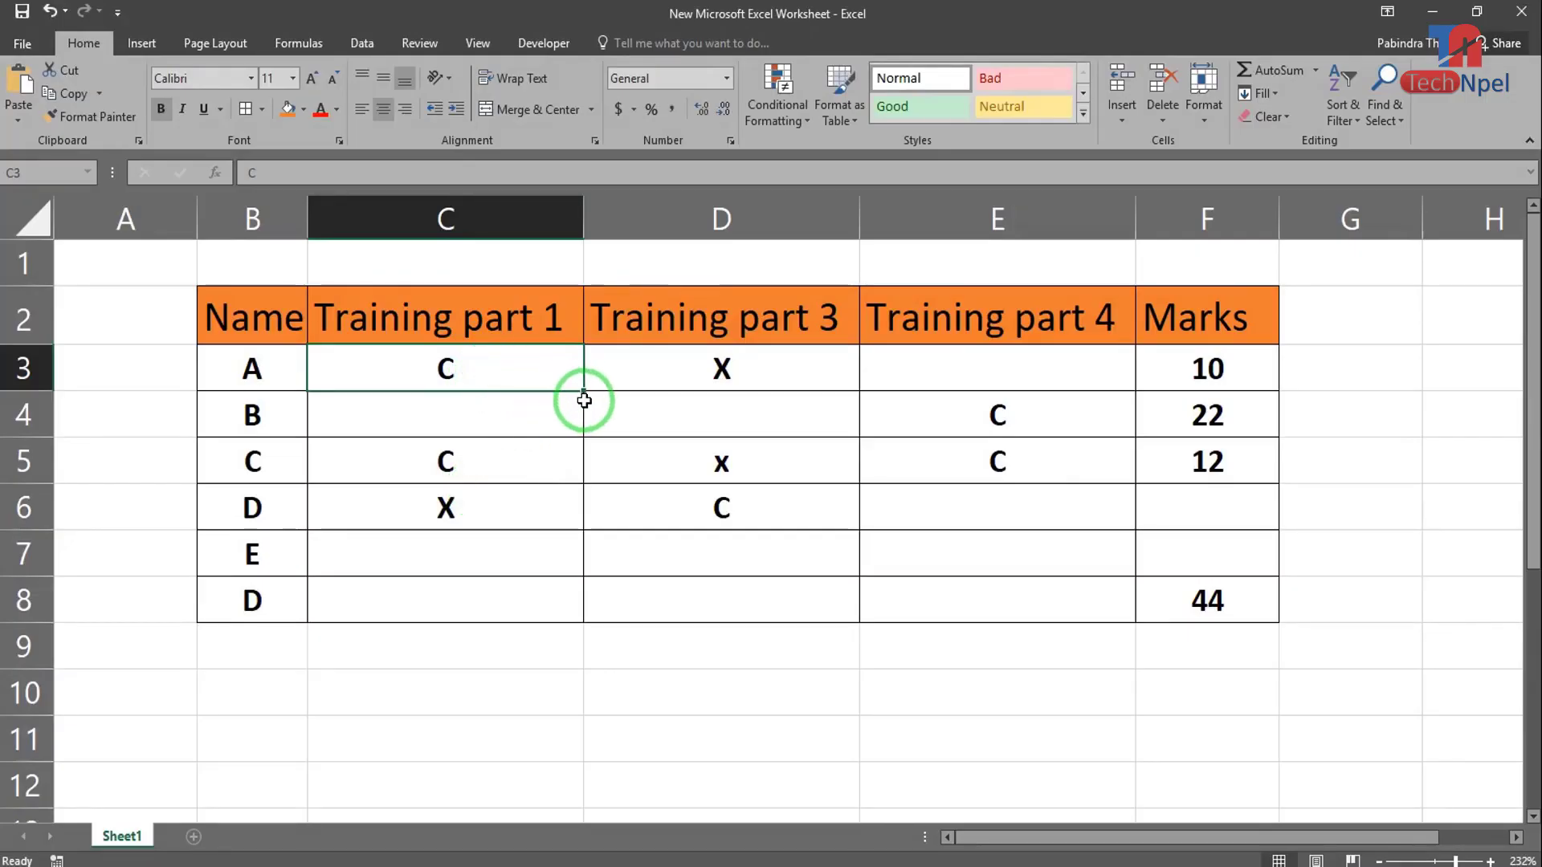
left_click_drag(583, 391, 579, 438)
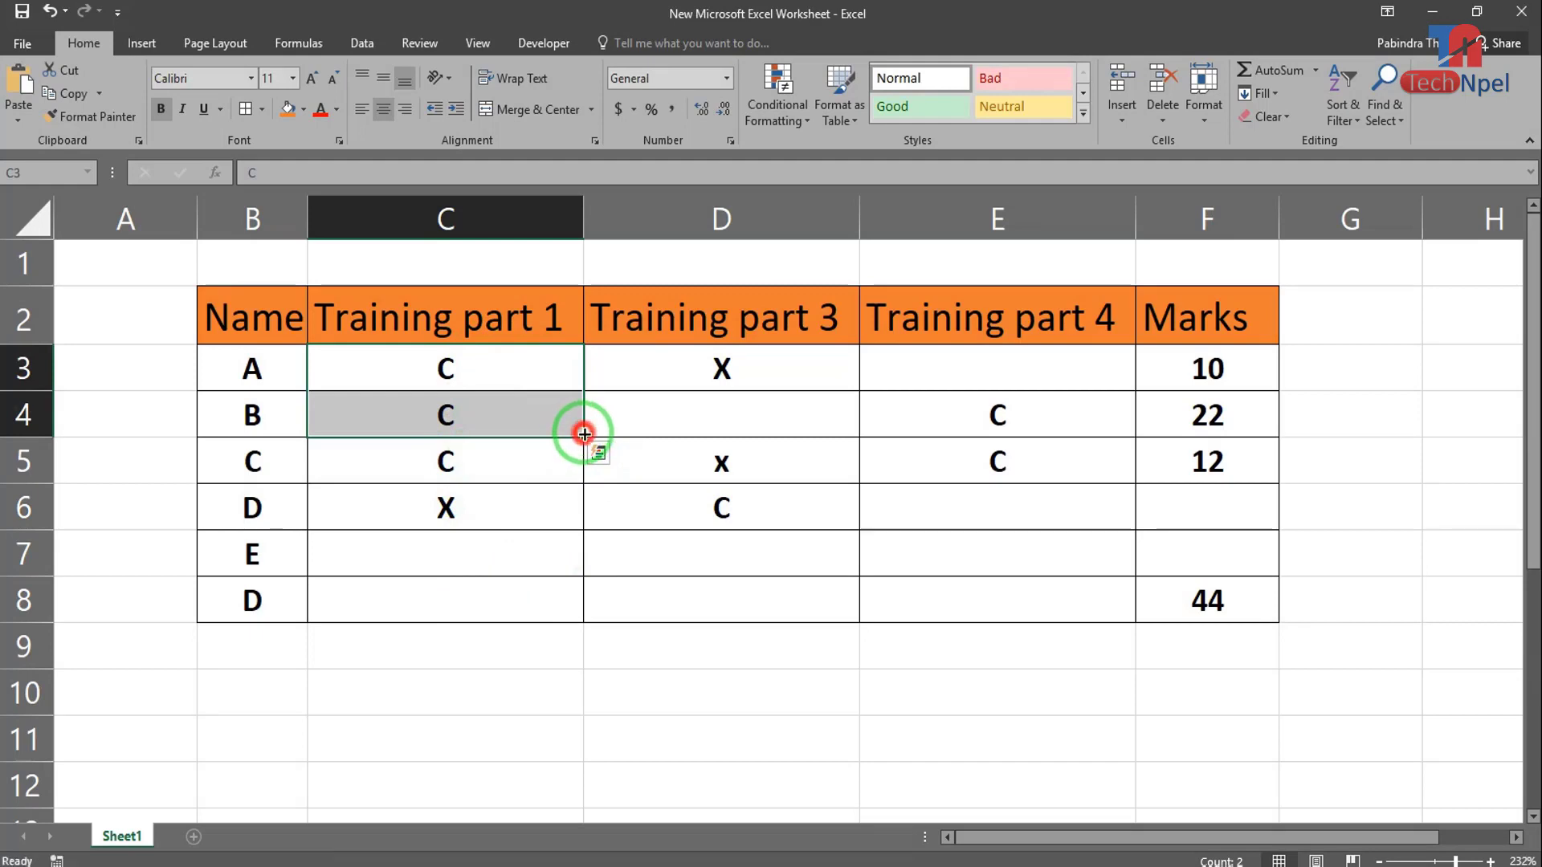
left_click_drag(584, 434, 581, 514)
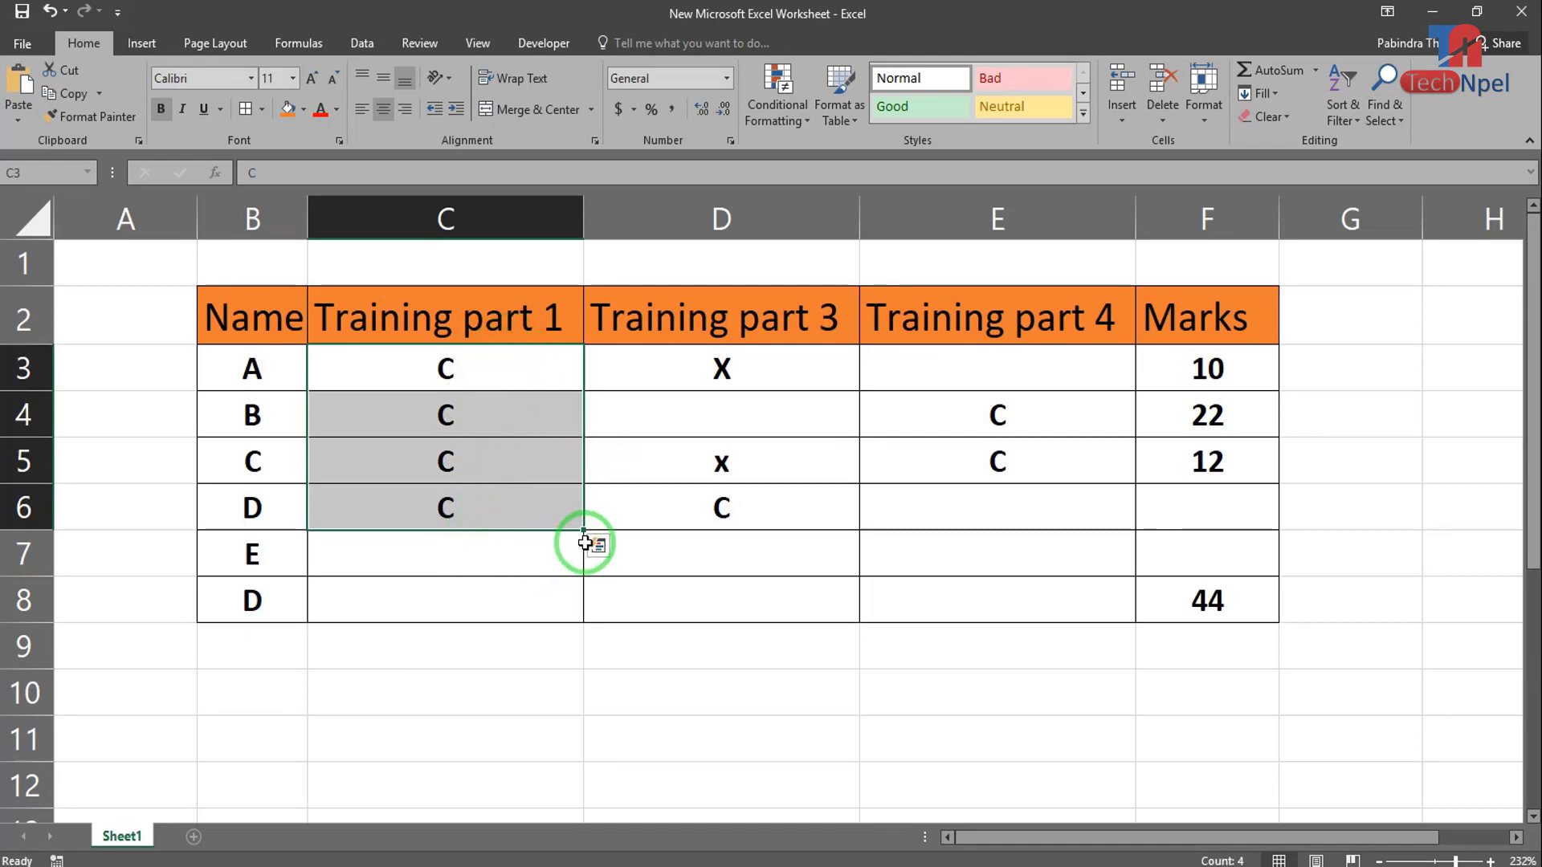
left_click_drag(583, 533, 579, 555)
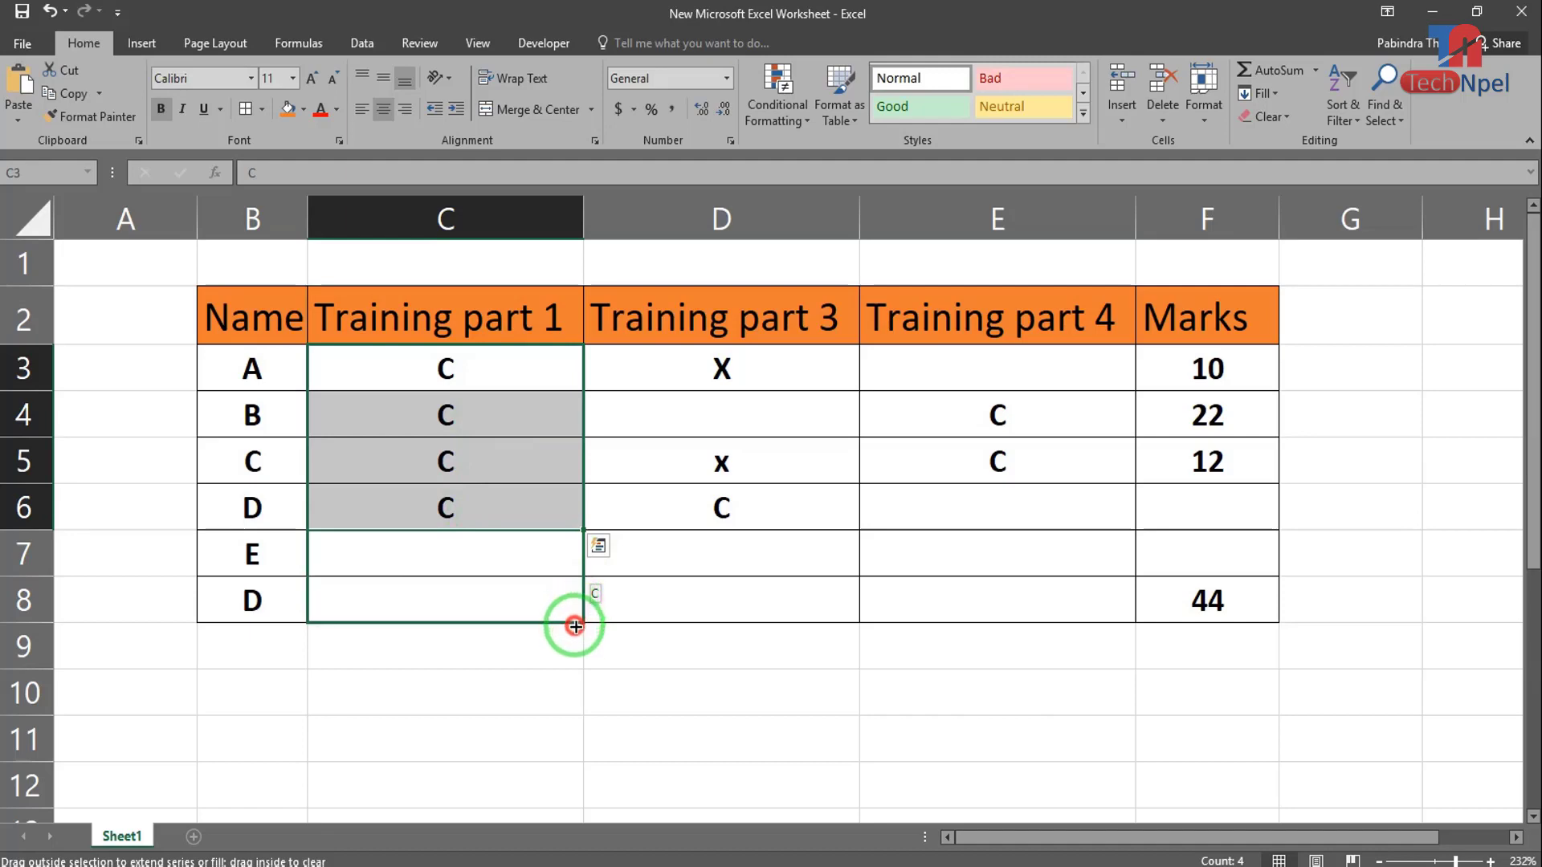
left_click_drag(577, 608, 569, 616)
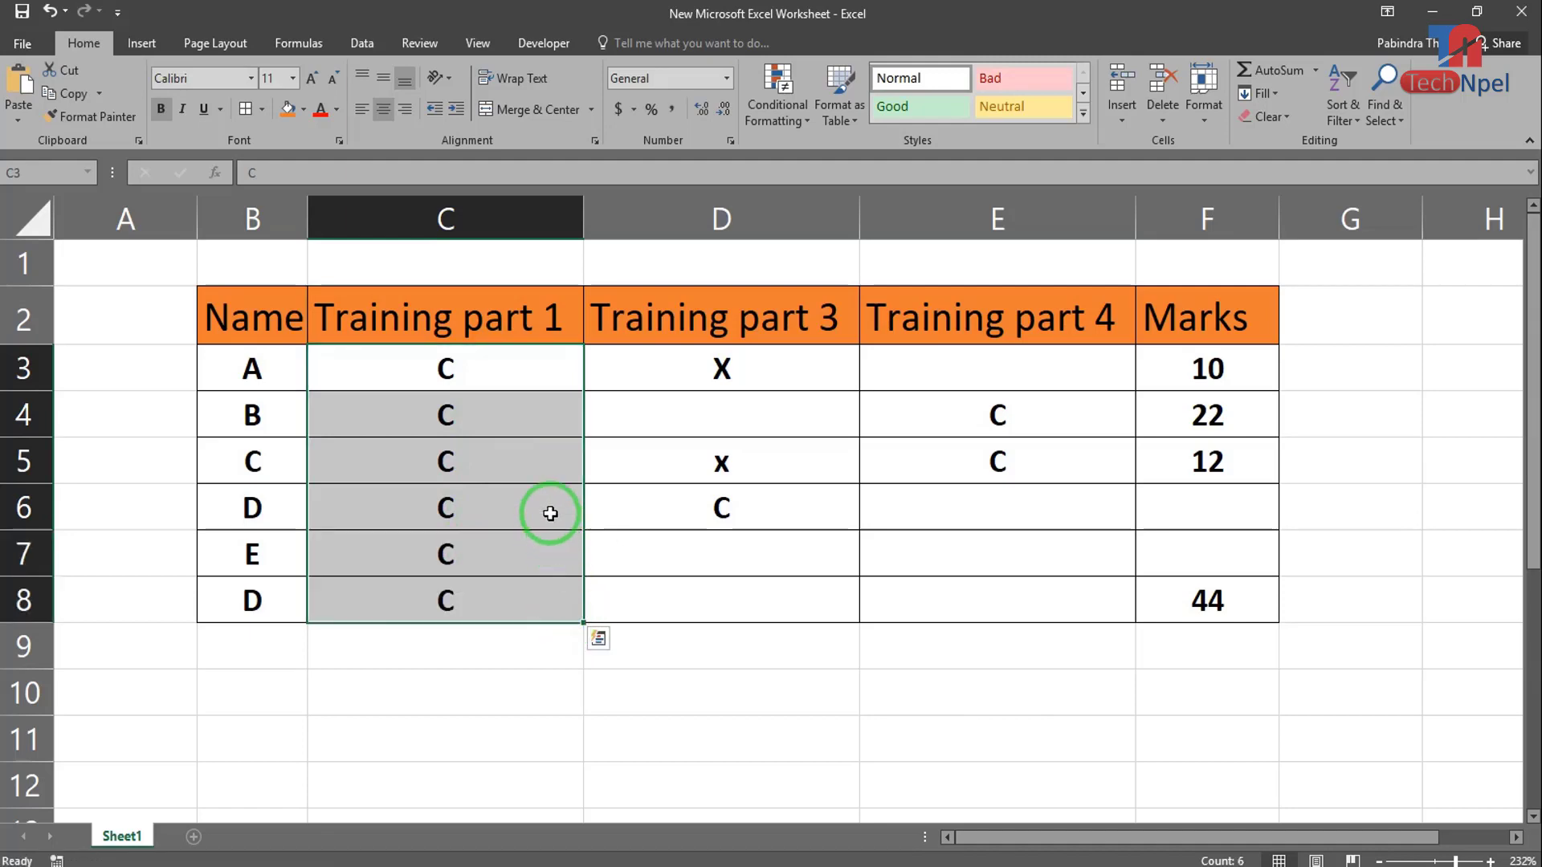
key("Down")
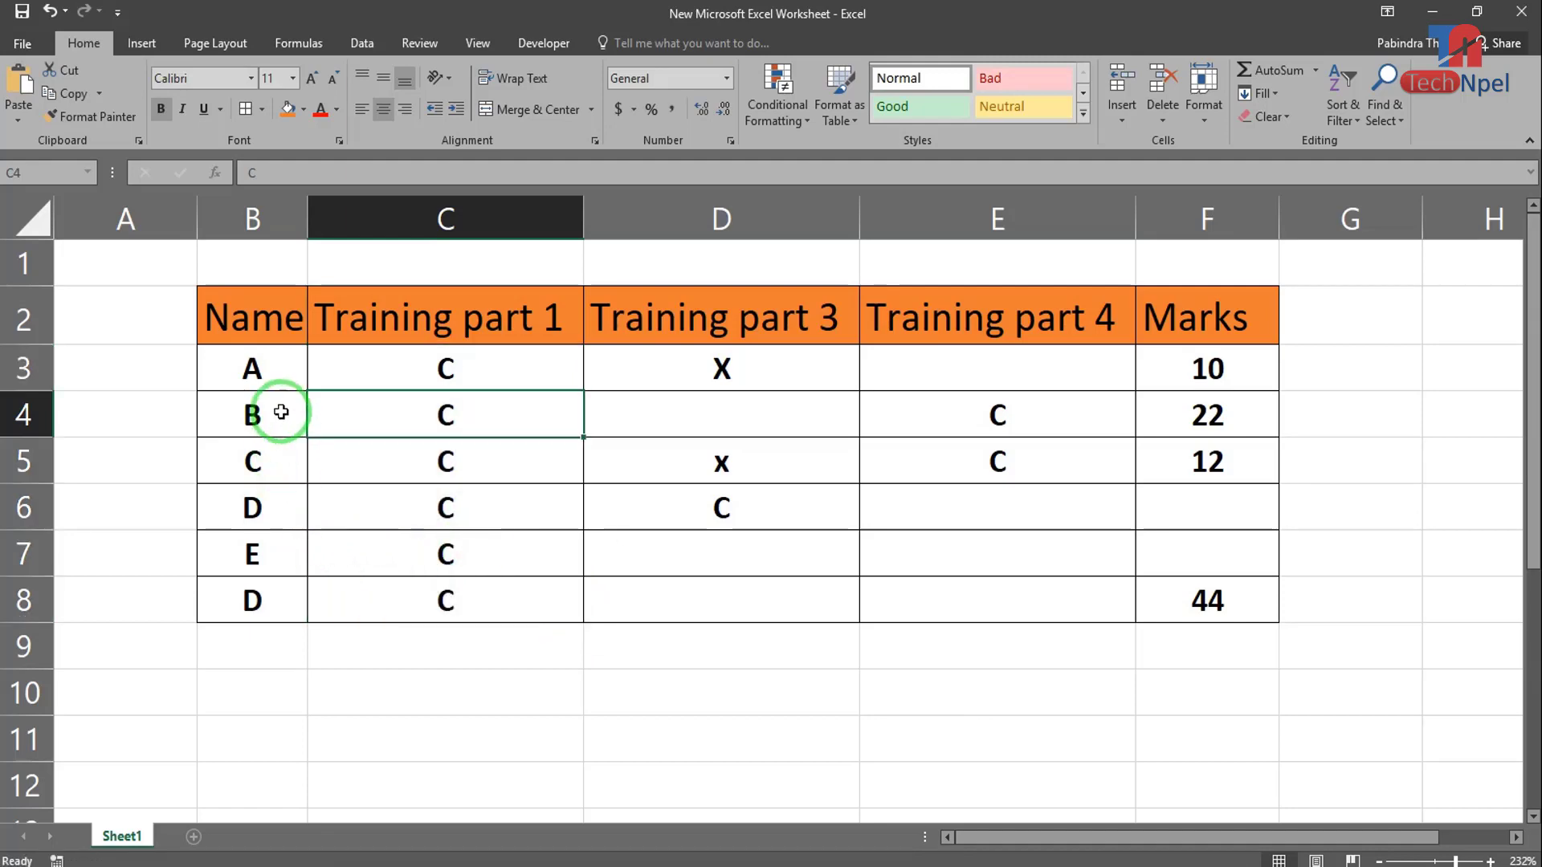
- Select student D's row 6 cells B6:F6 and clear their contents
left_click(245, 509)
left_click(253, 602)
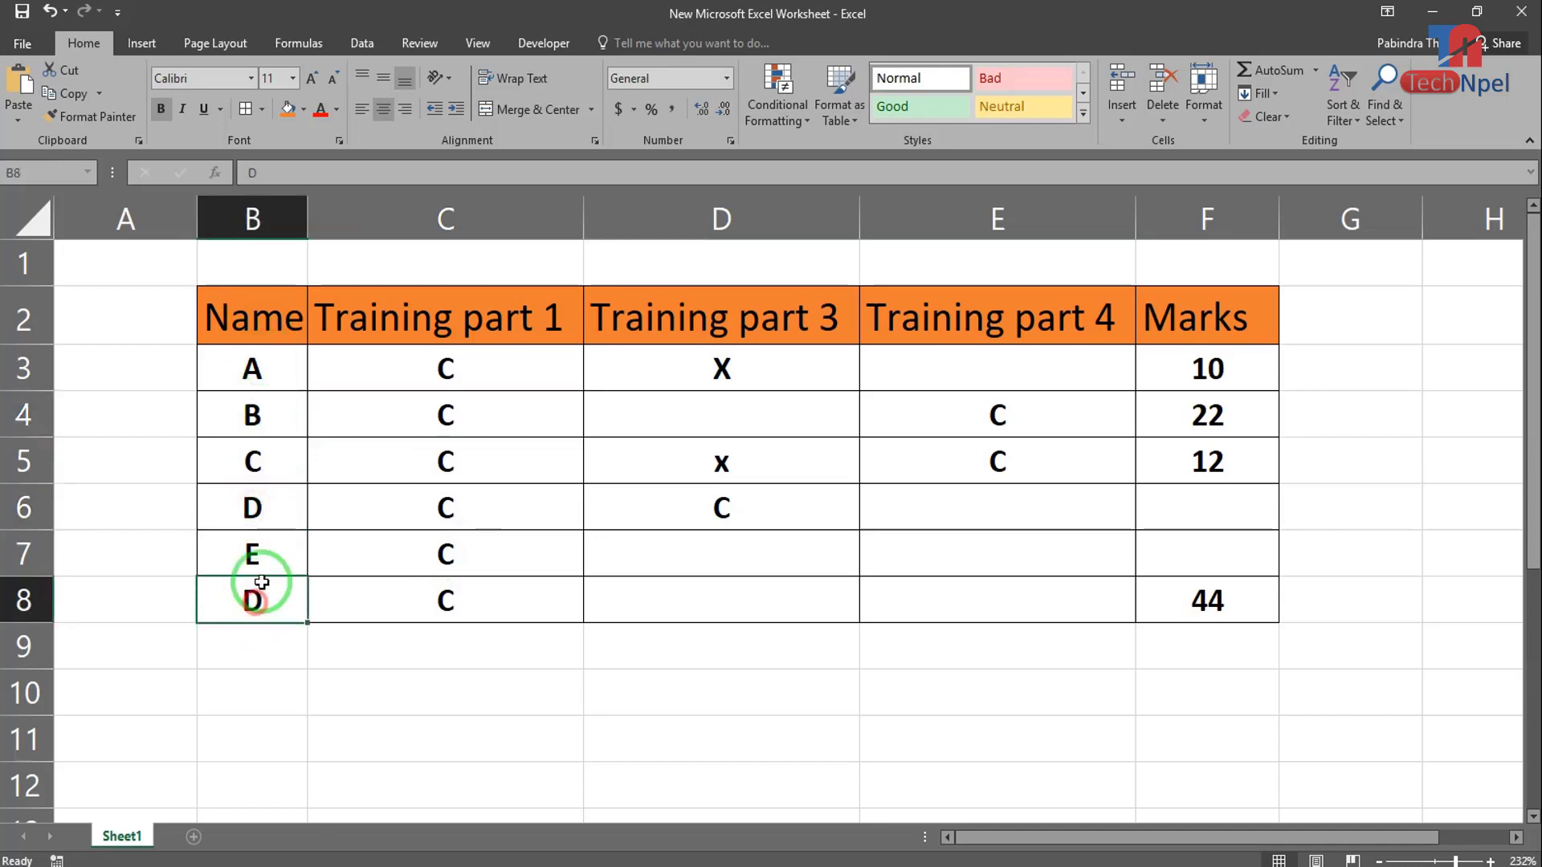
left_click(268, 511)
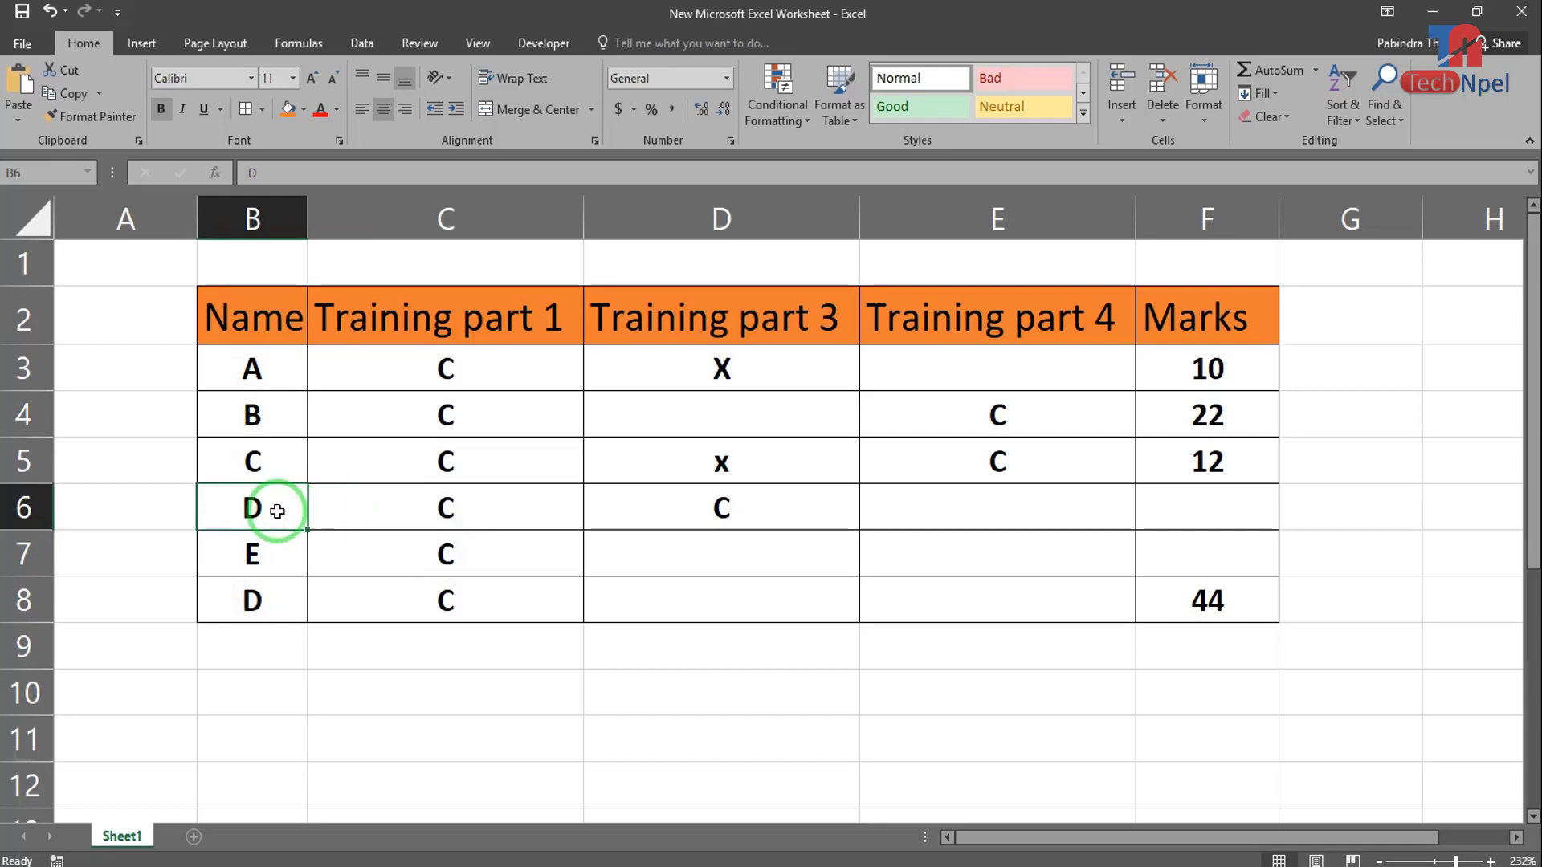
left_click_drag(291, 512, 1172, 511)
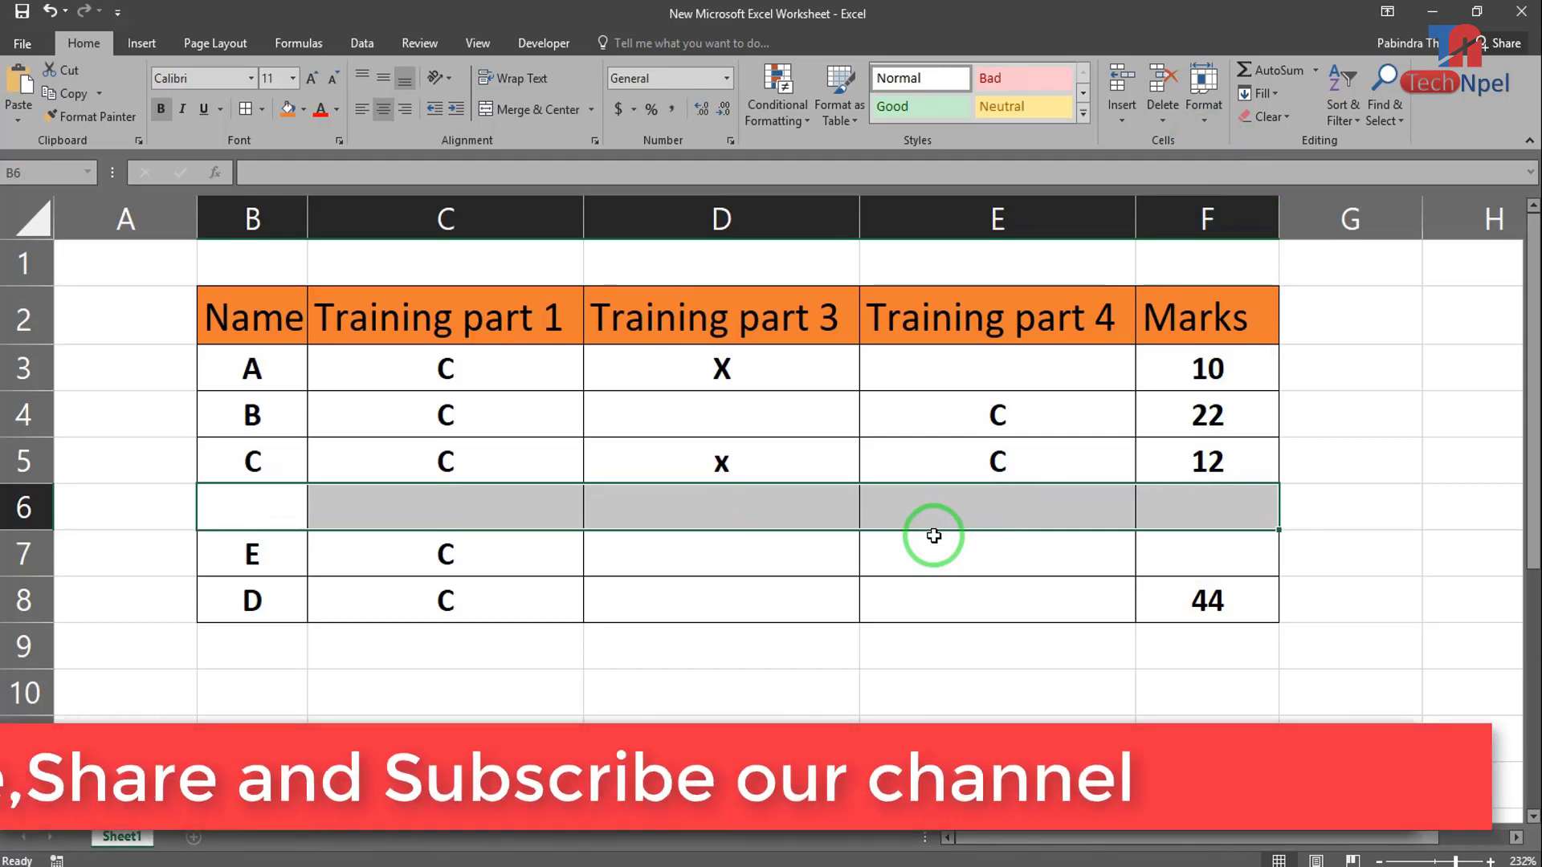
left_click(875, 679)
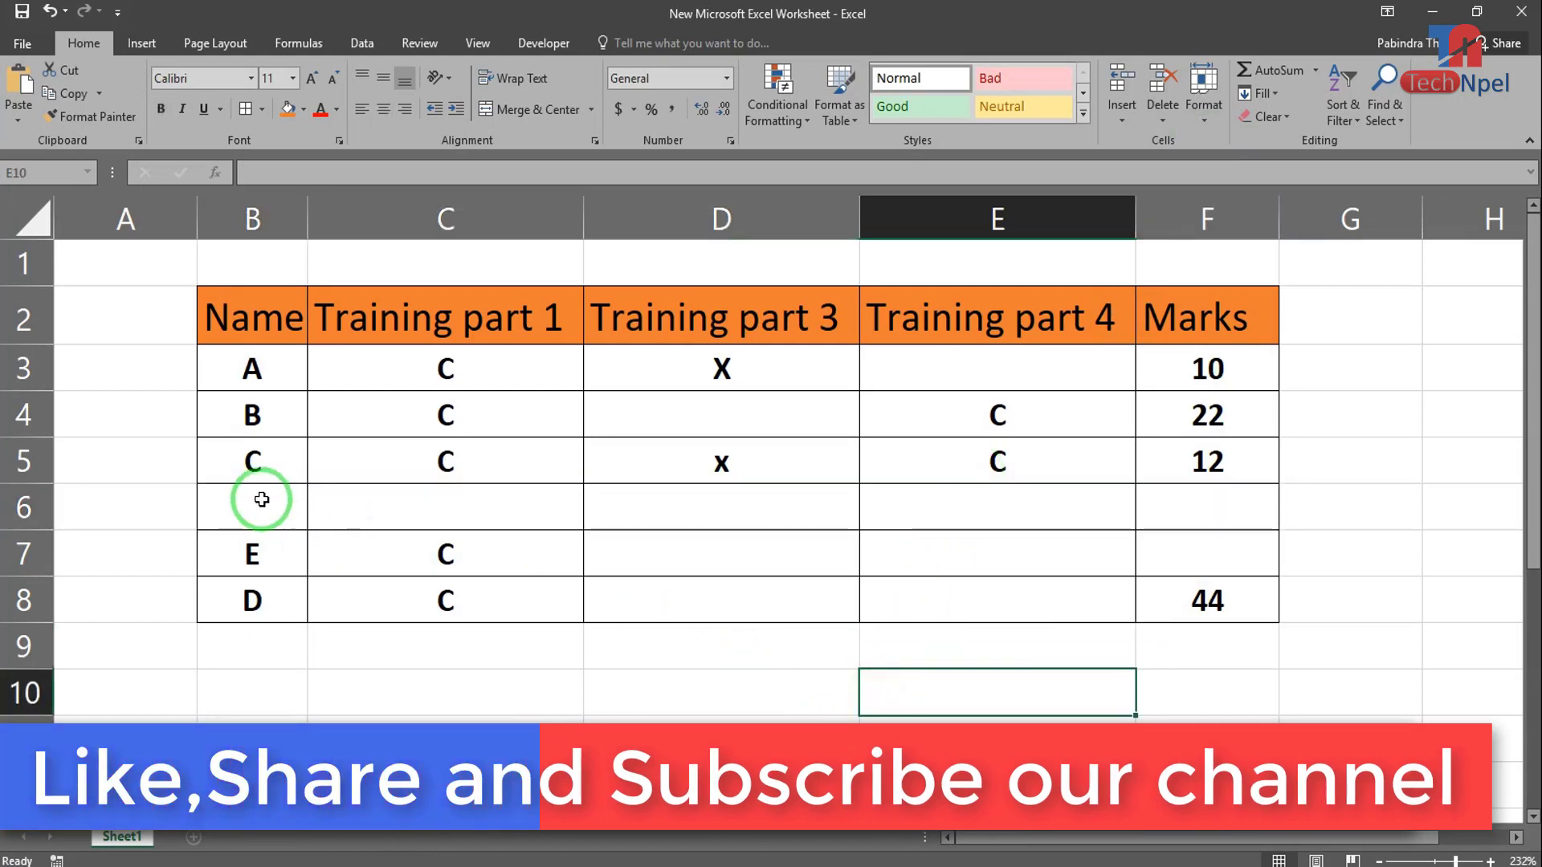
left_click_drag(252, 499, 1180, 498)
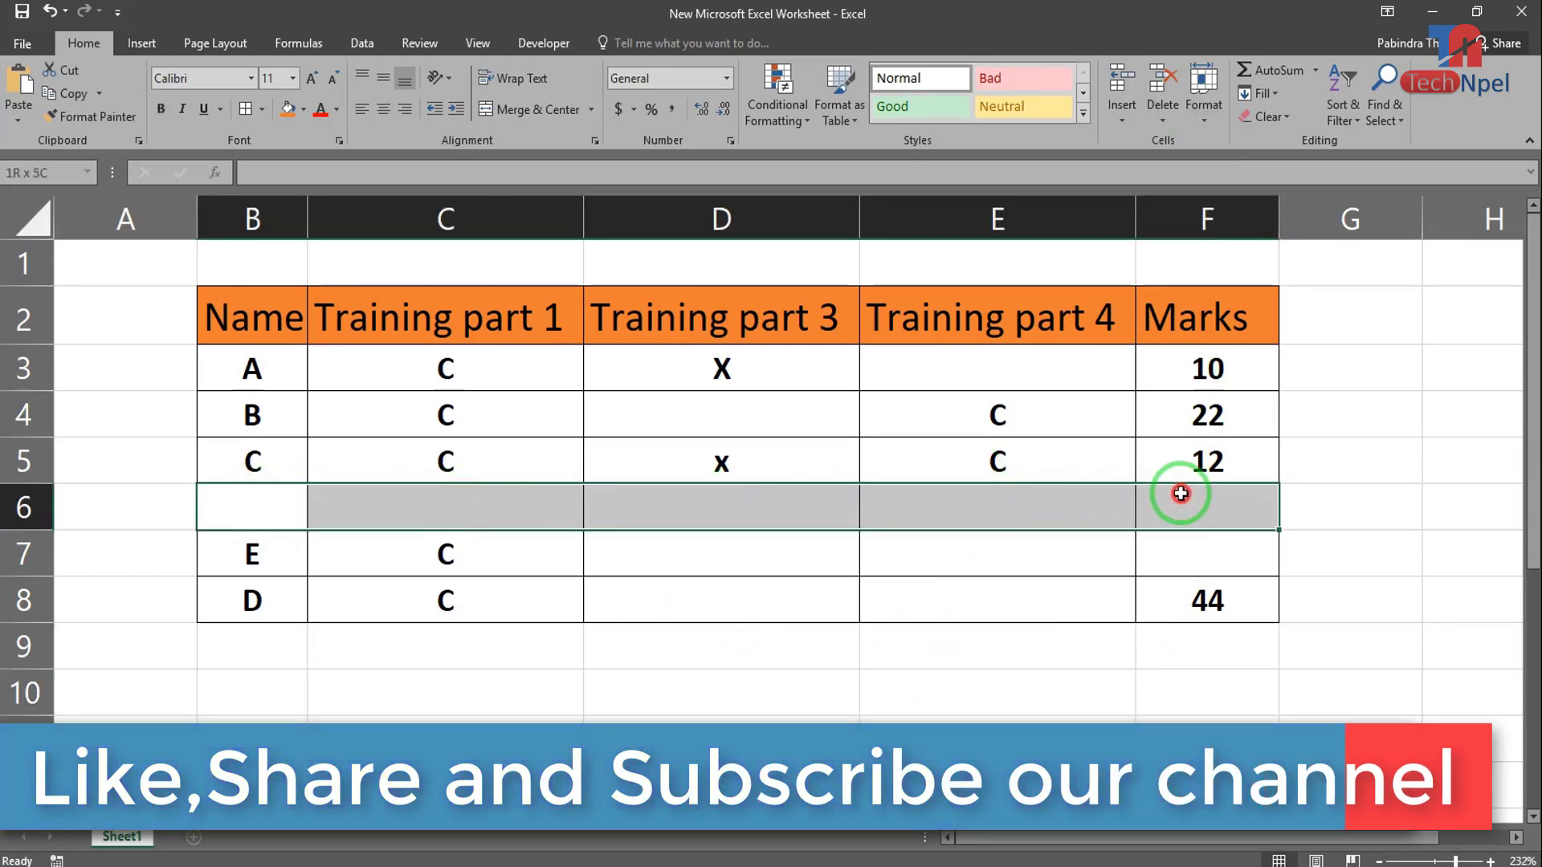
left_click(788, 607)
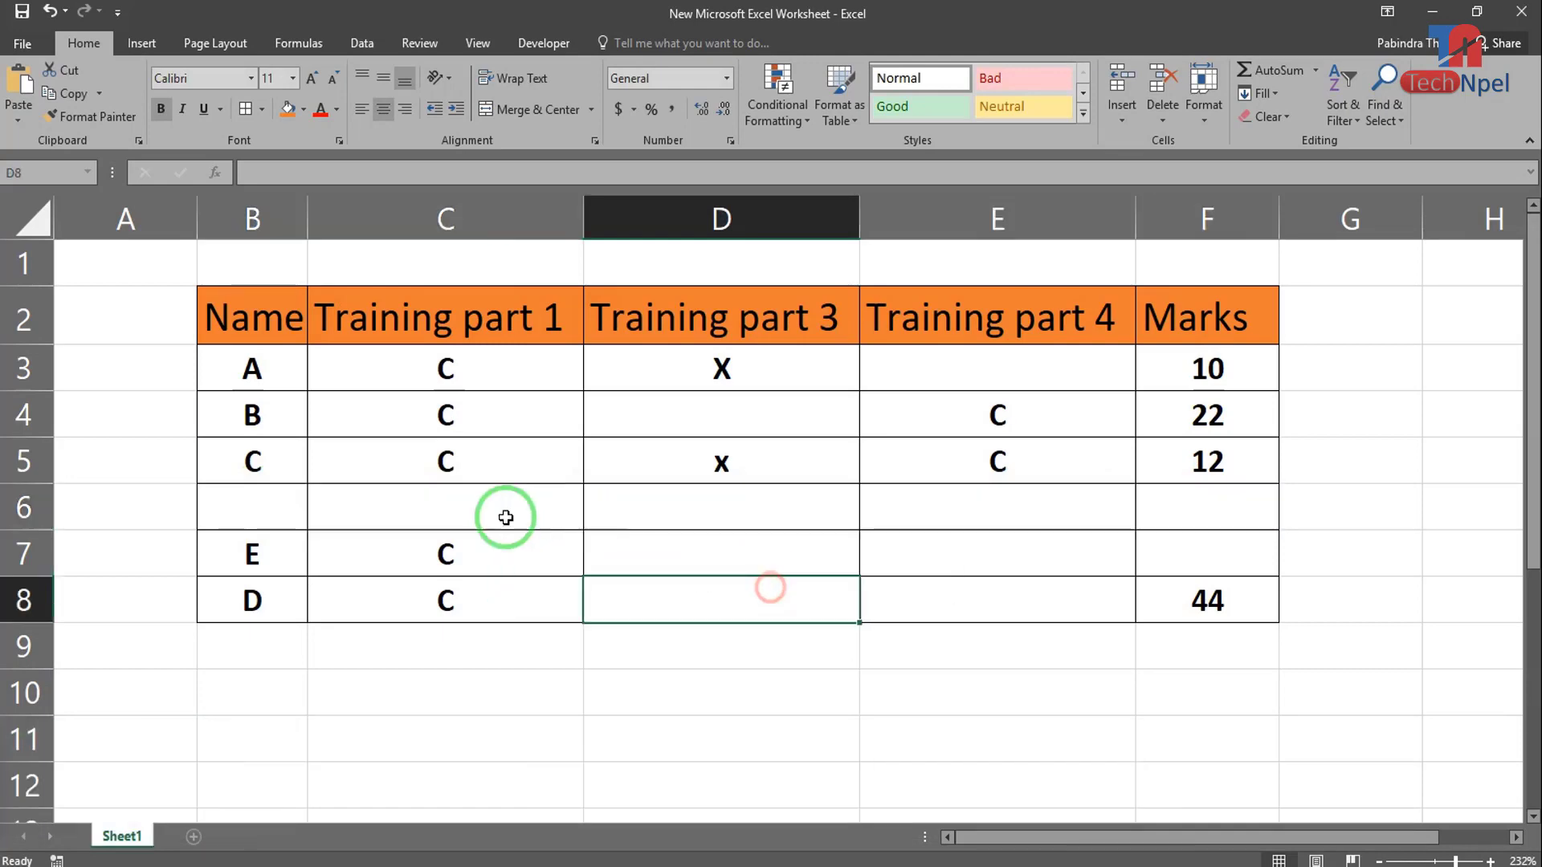
left_click_drag(248, 504, 1071, 520)
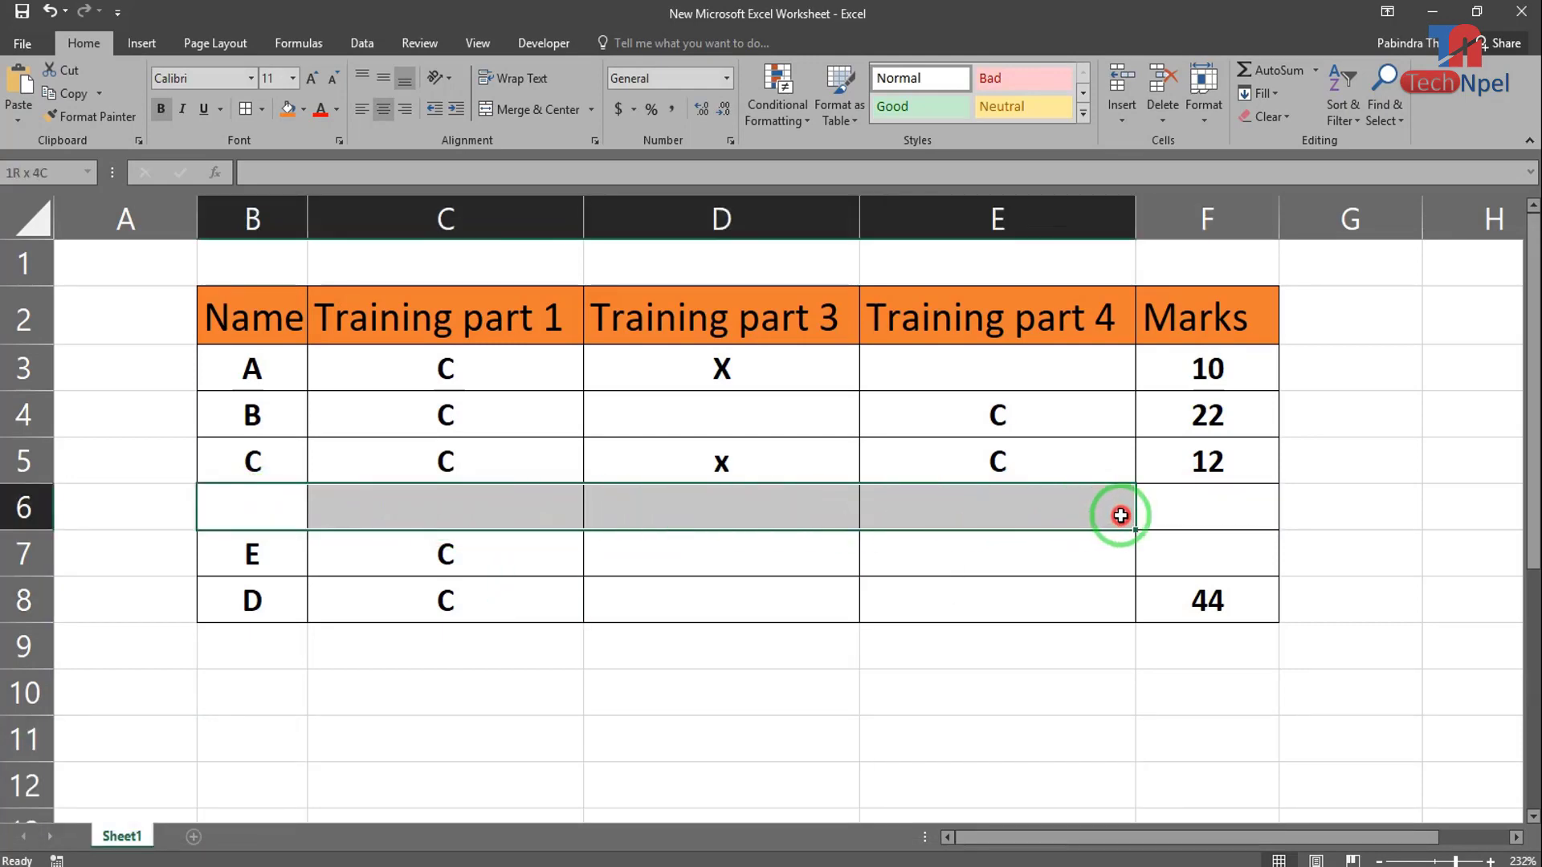
left_click(277, 682)
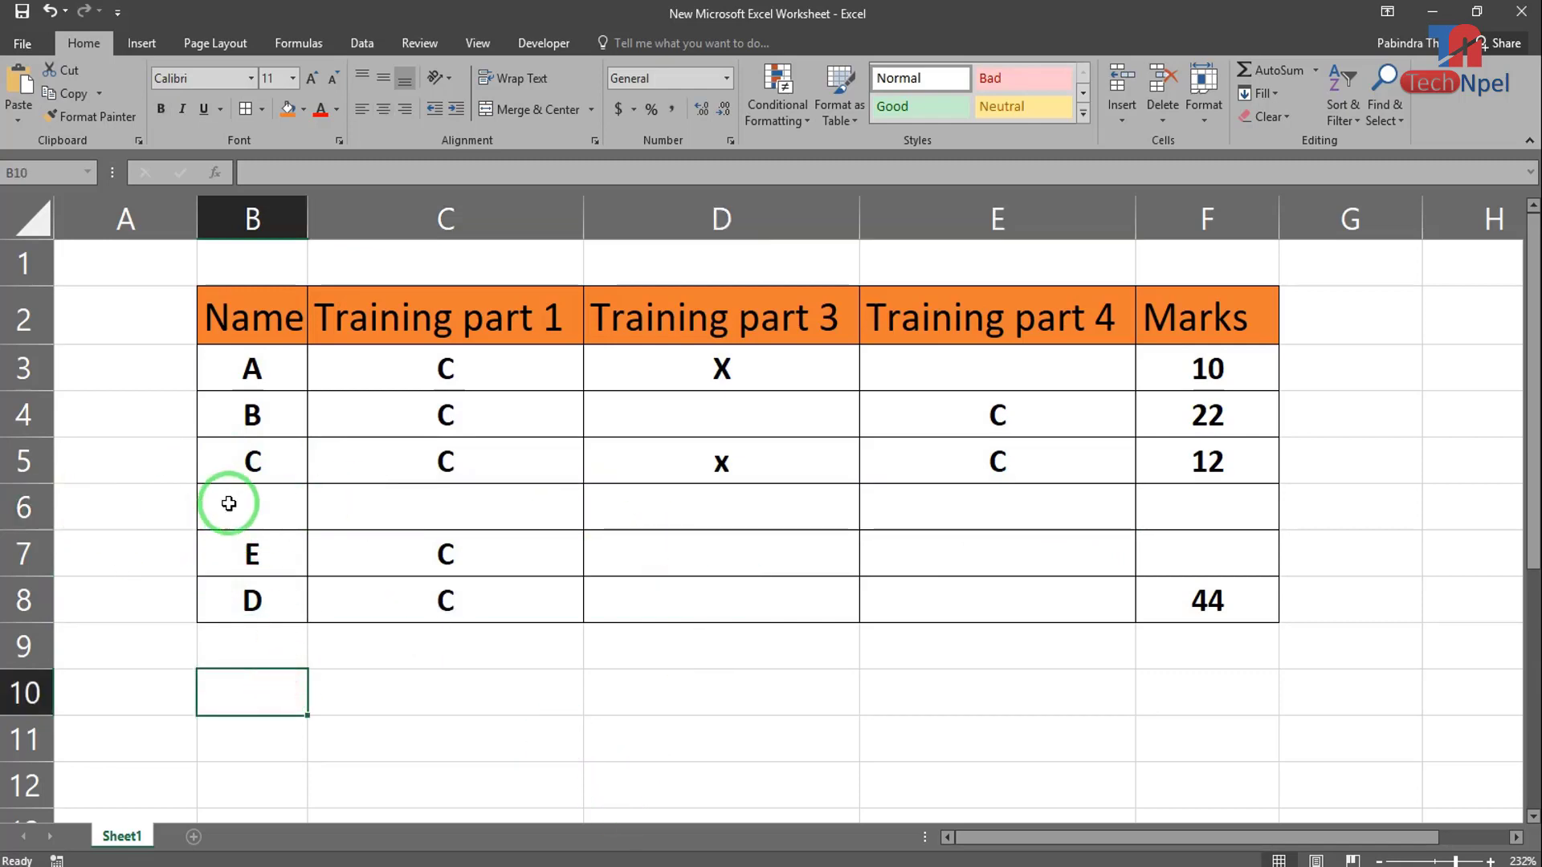
left_click(17, 506)
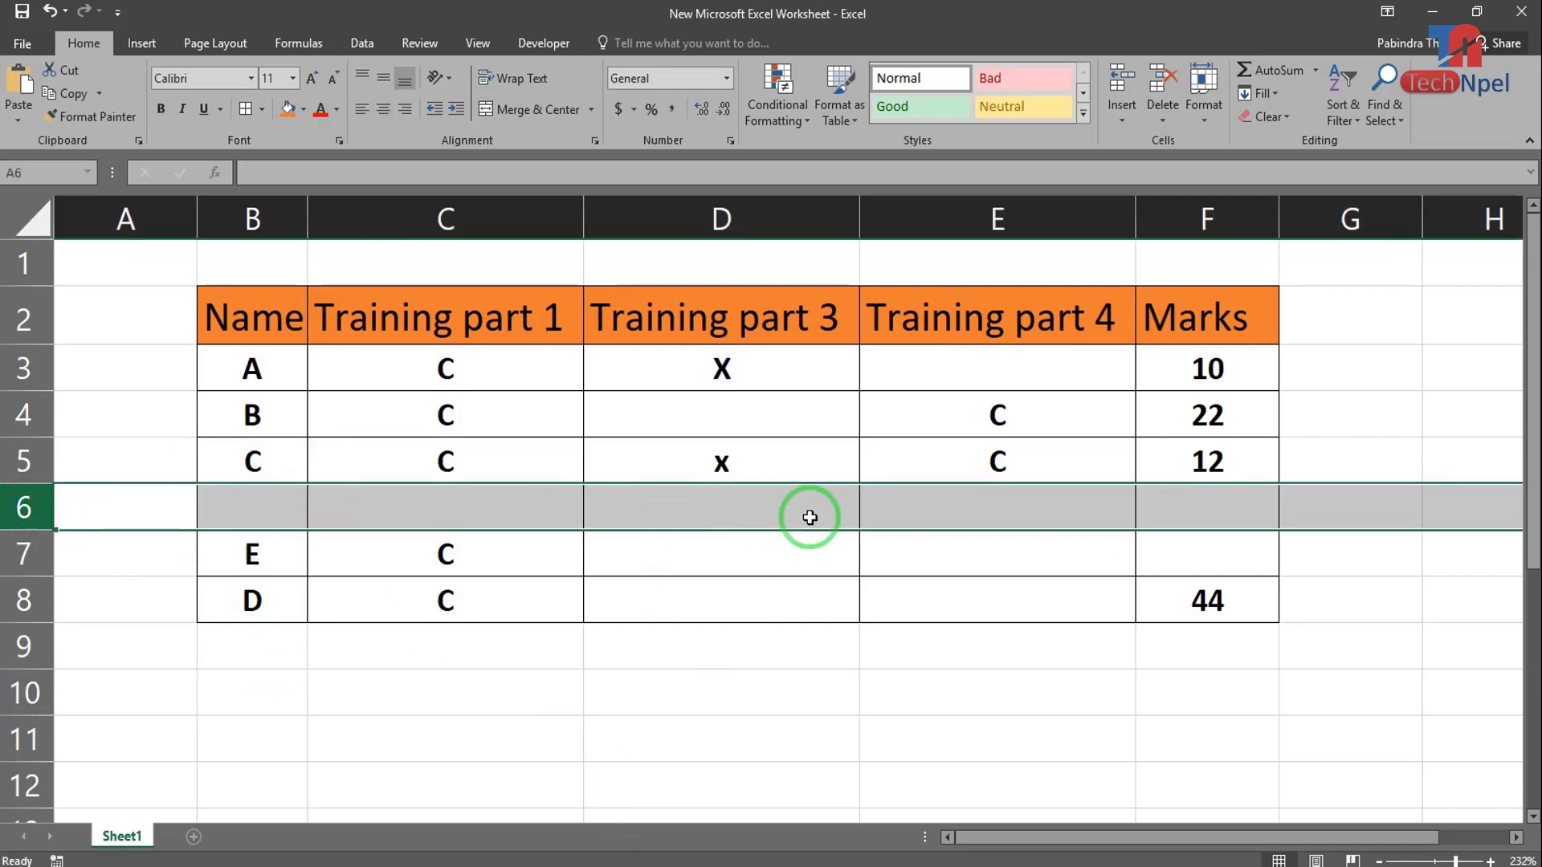
left_click_drag(241, 507, 1229, 501)
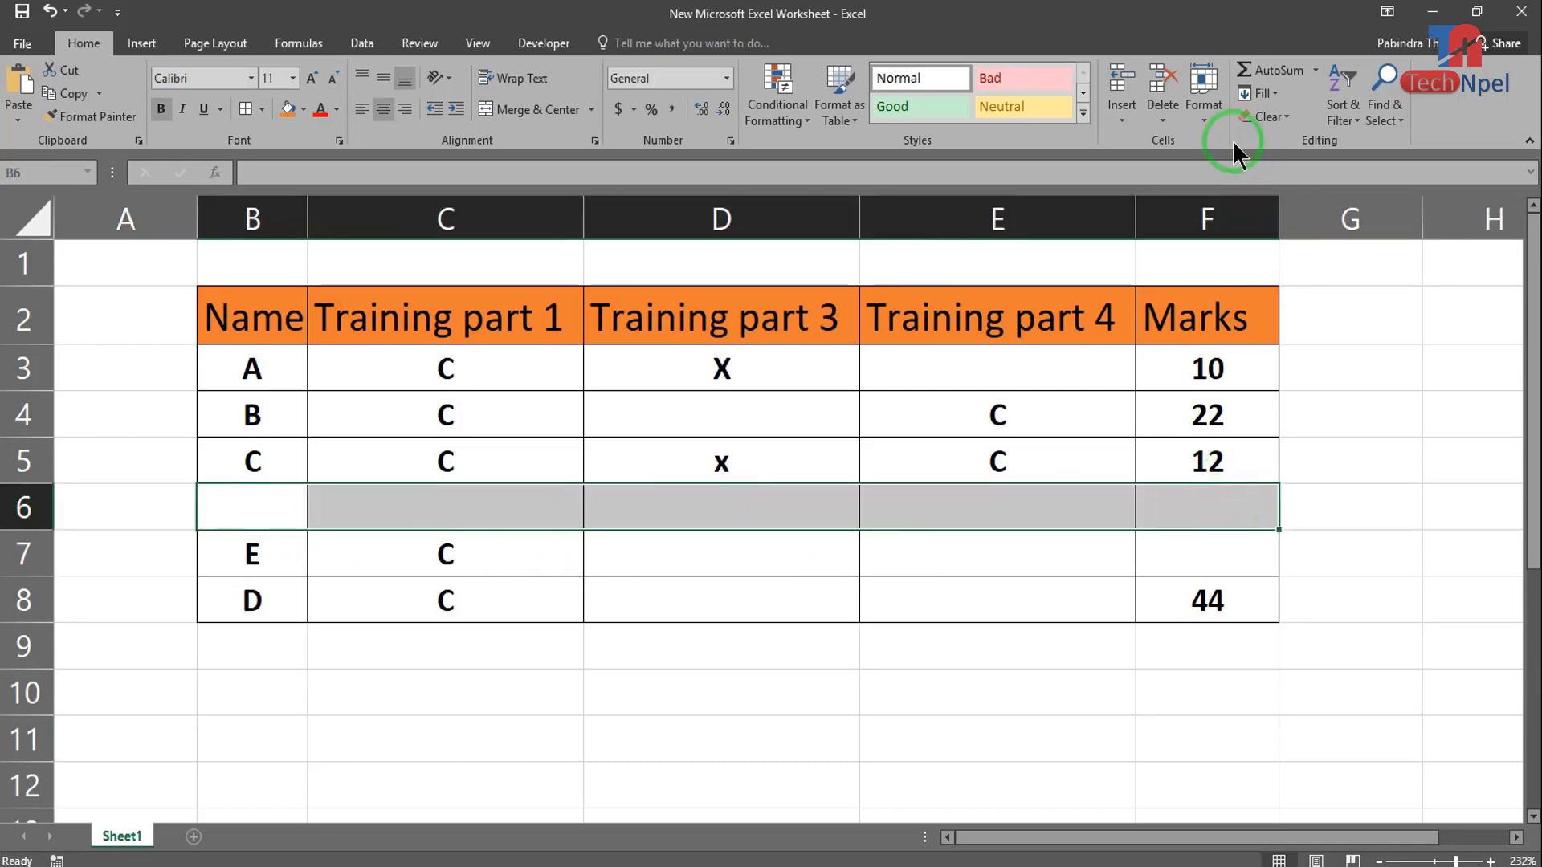
- Delete the empty row 6 from the marks table
left_click(1166, 120)
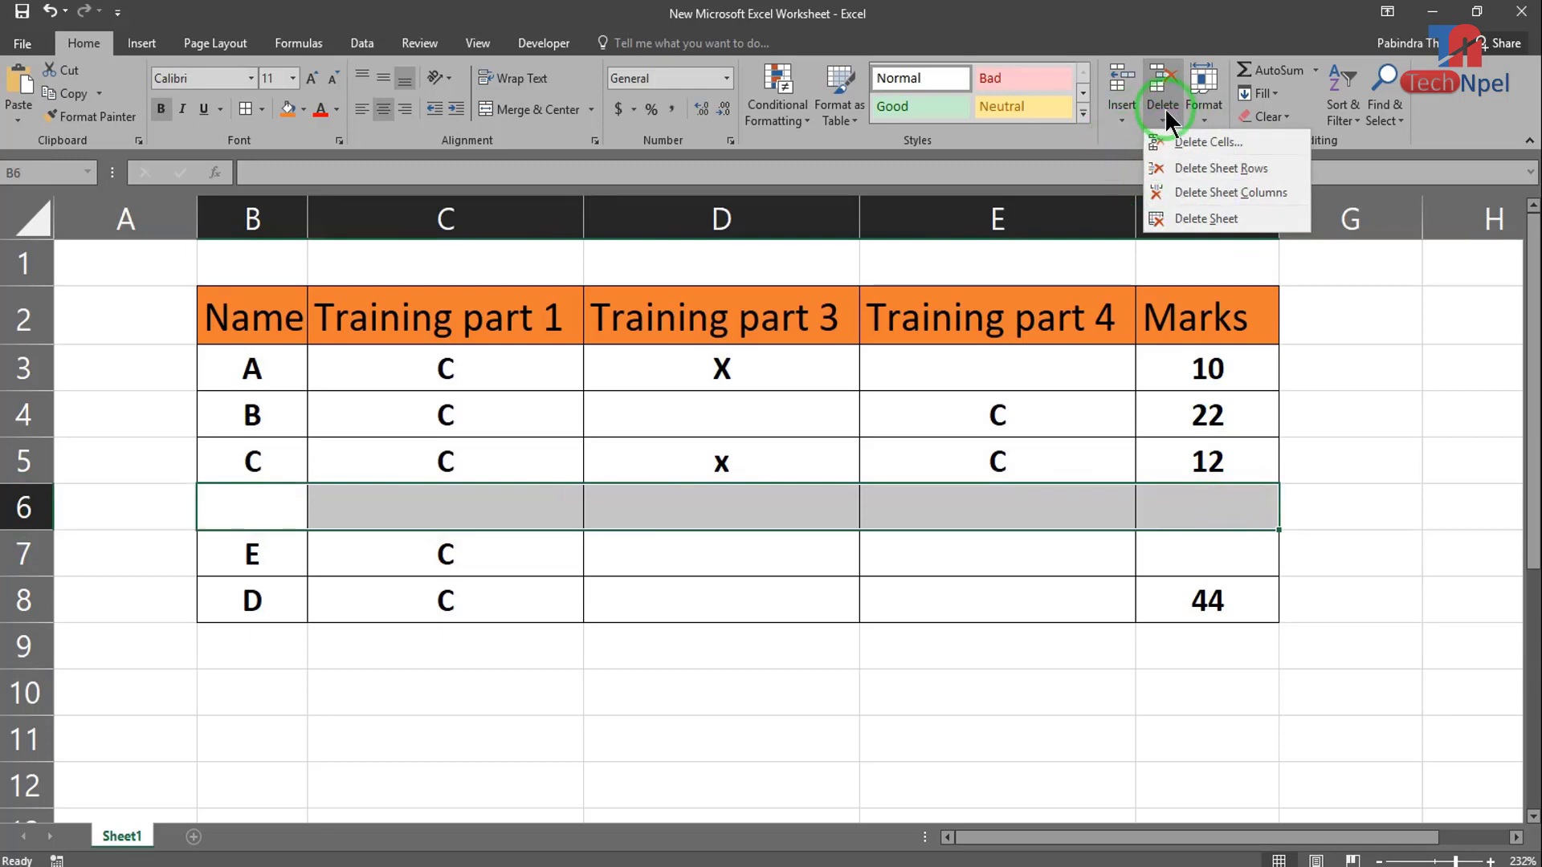
left_click(771, 655)
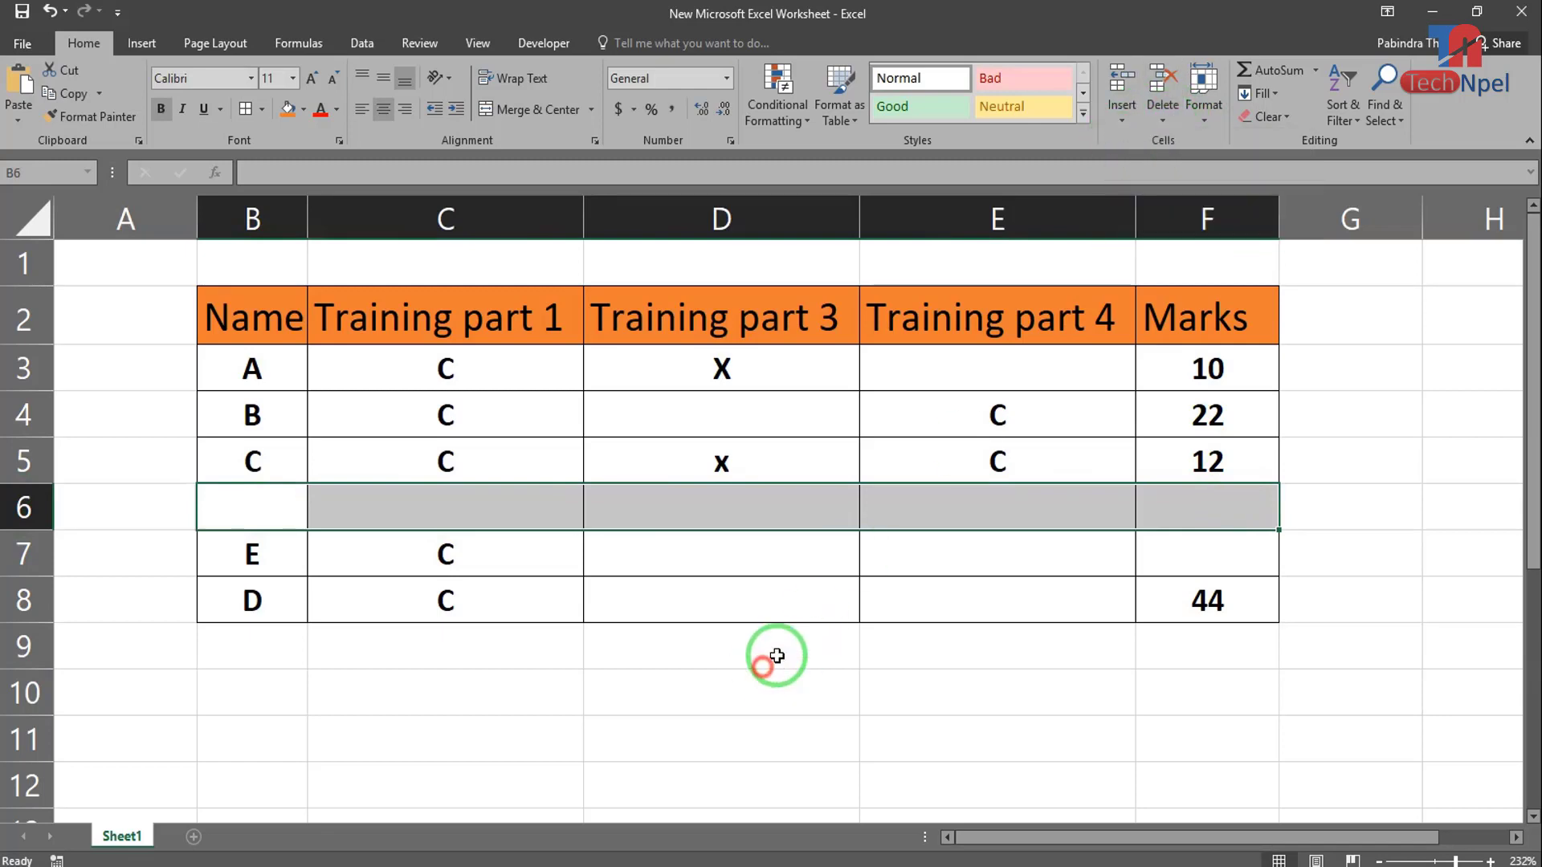
right_click(27, 511)
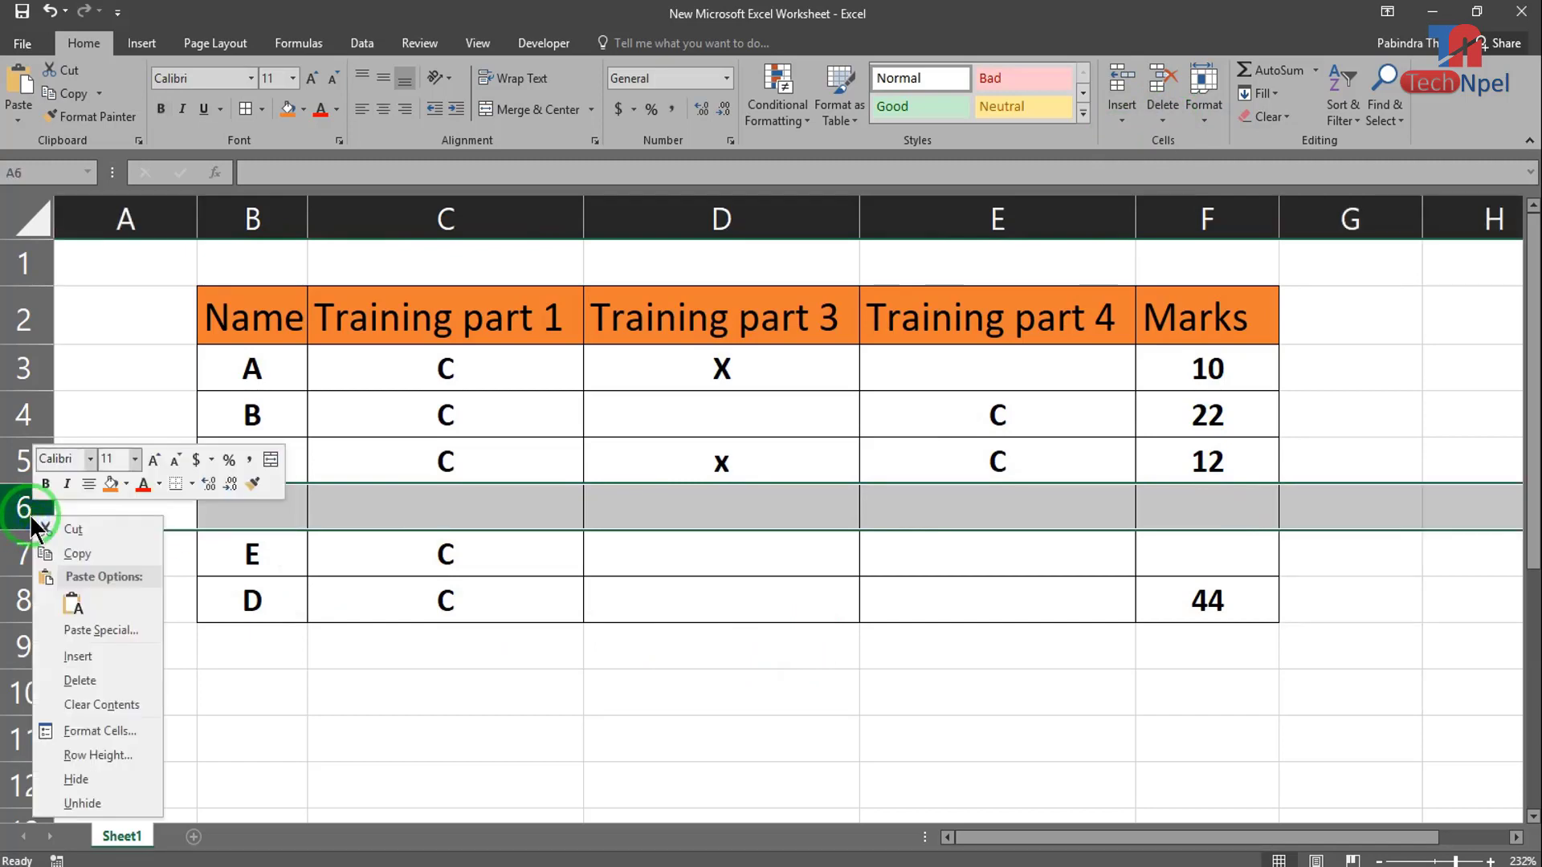
left_click(101, 682)
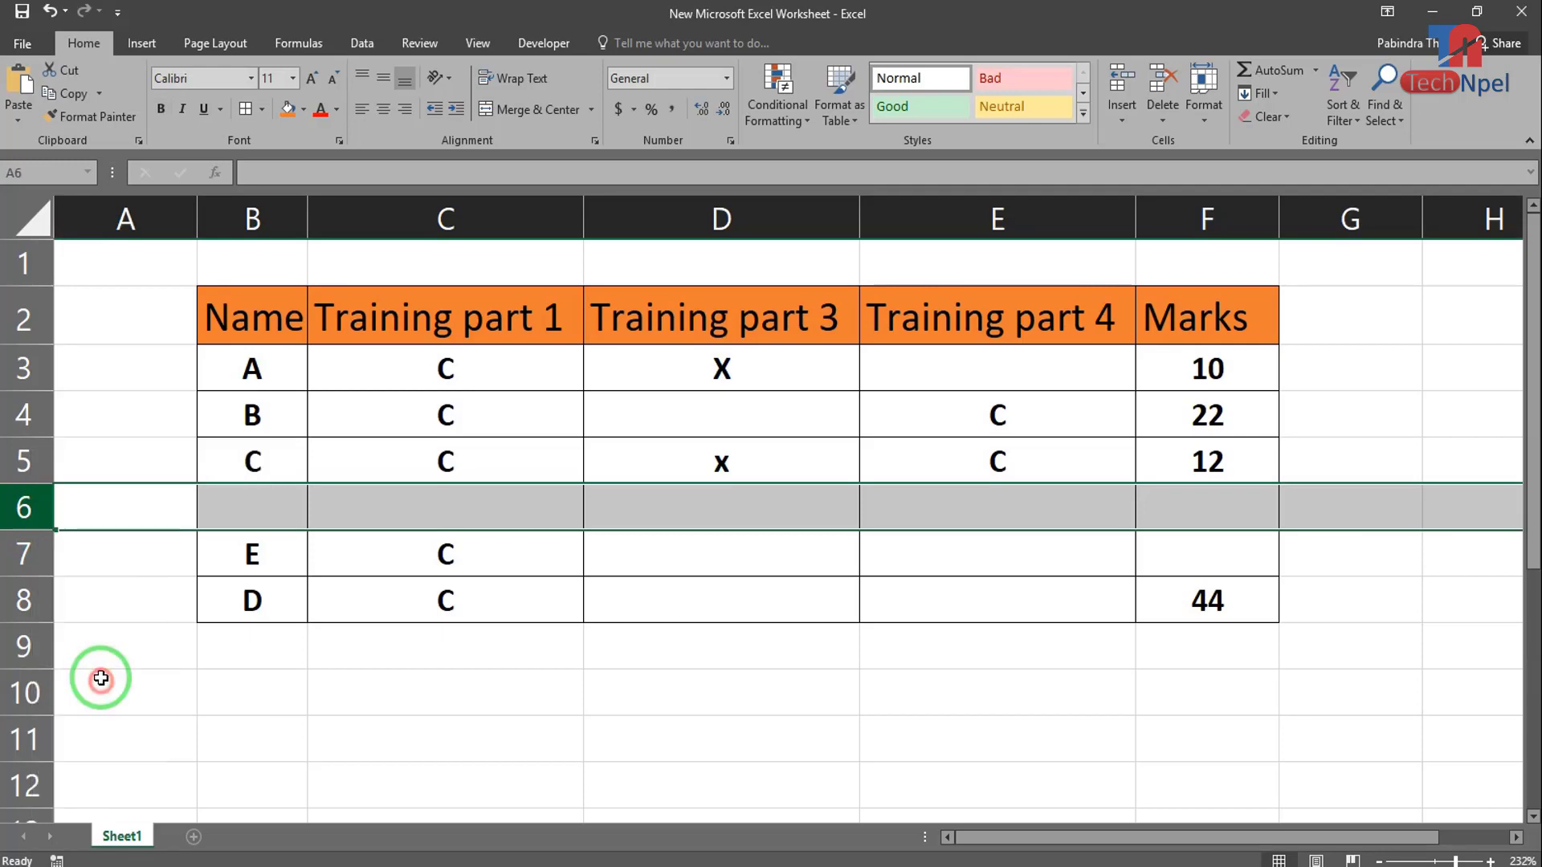
left_click(127, 676)
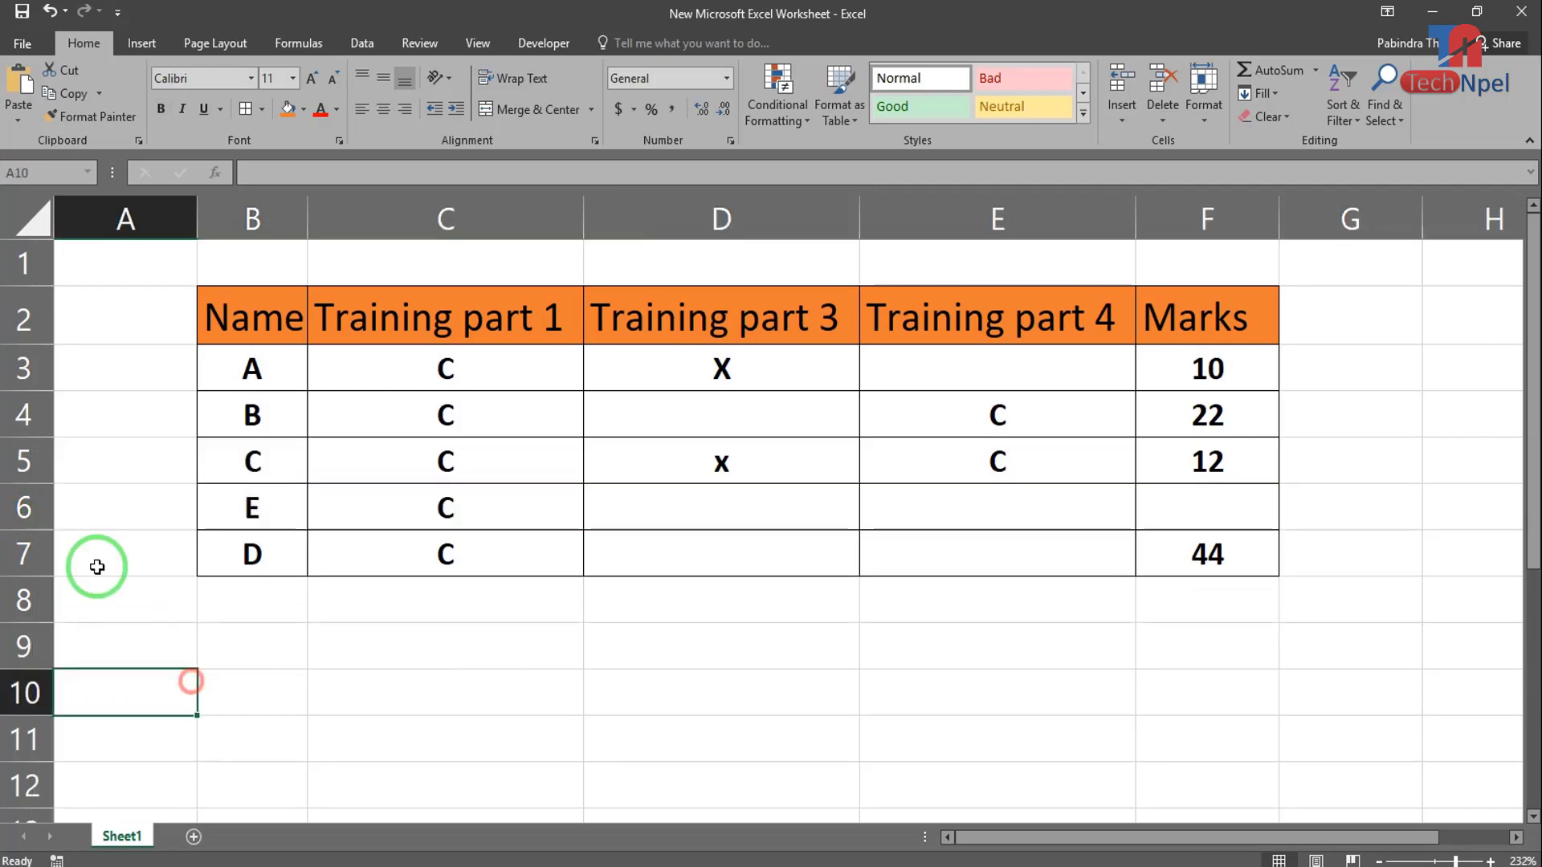
- Delete student E's row so D moves up into row 6
right_click(25, 507)
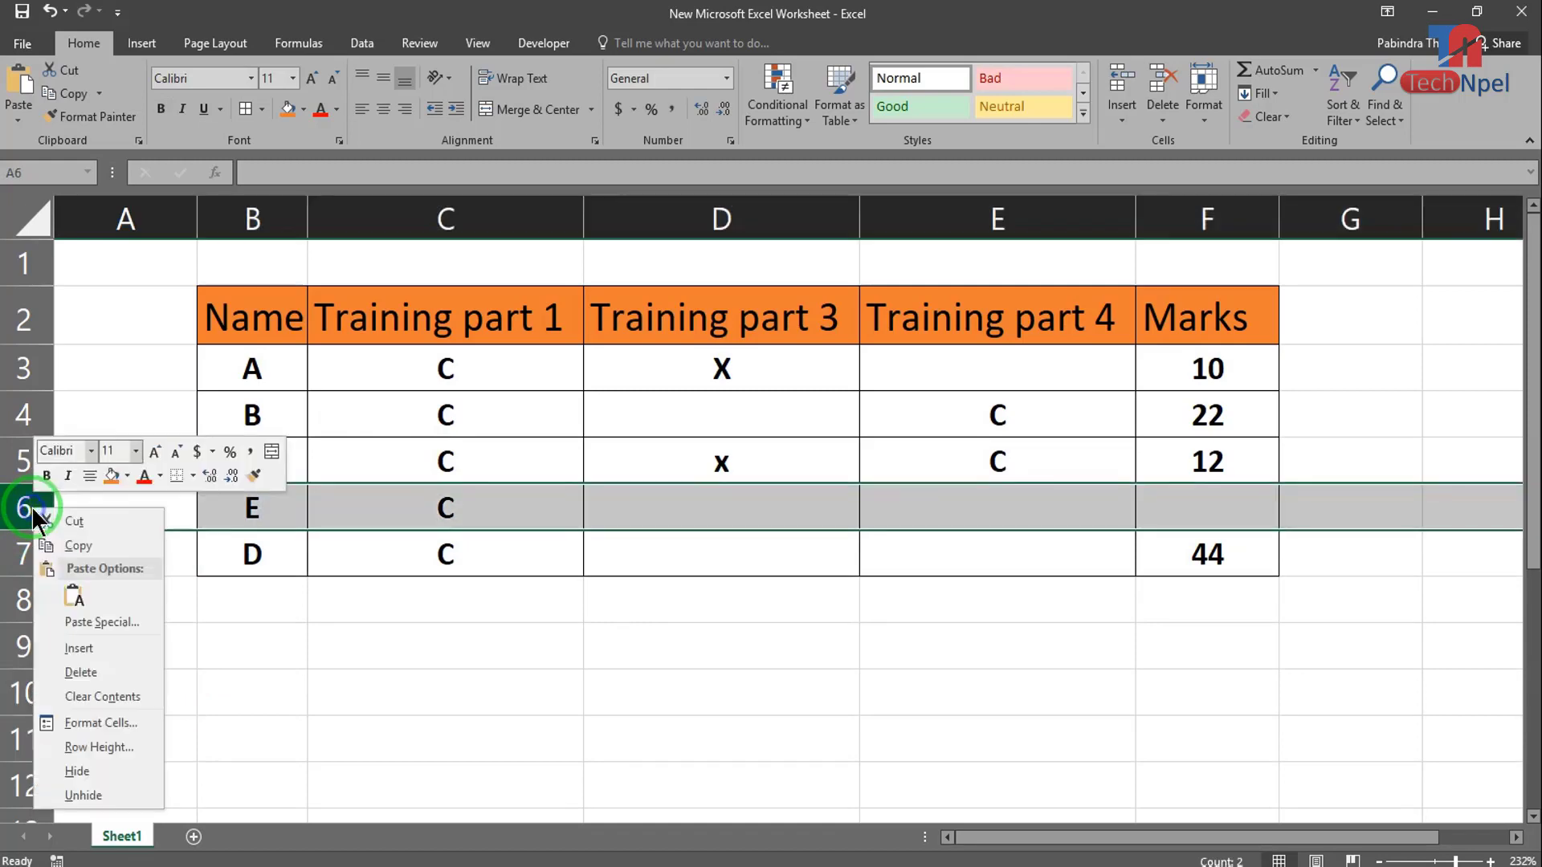
left_click(94, 670)
left_click(241, 644)
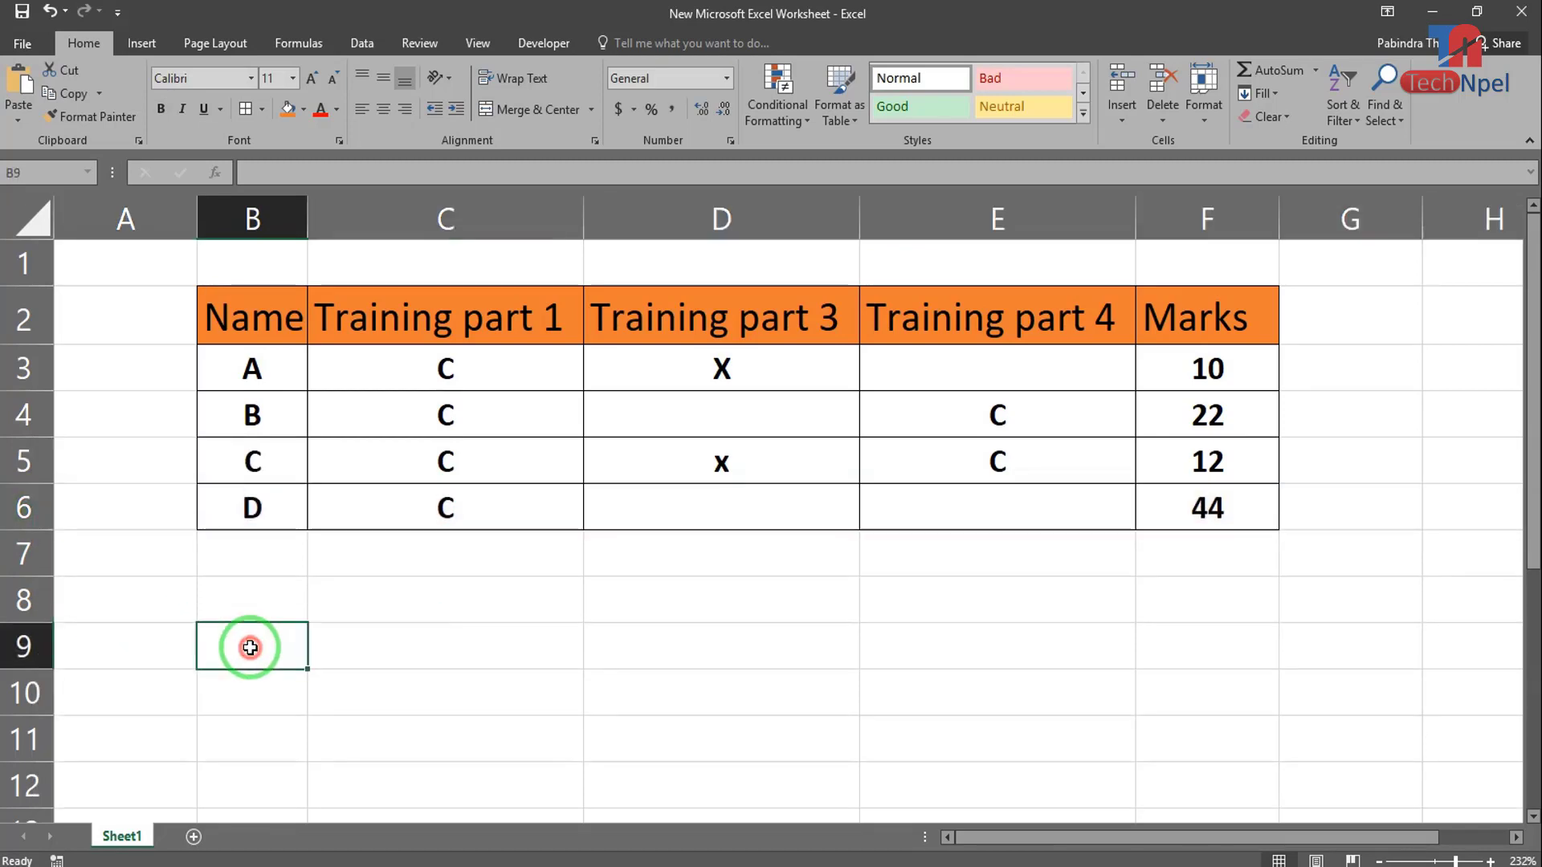
left_click(506, 398)
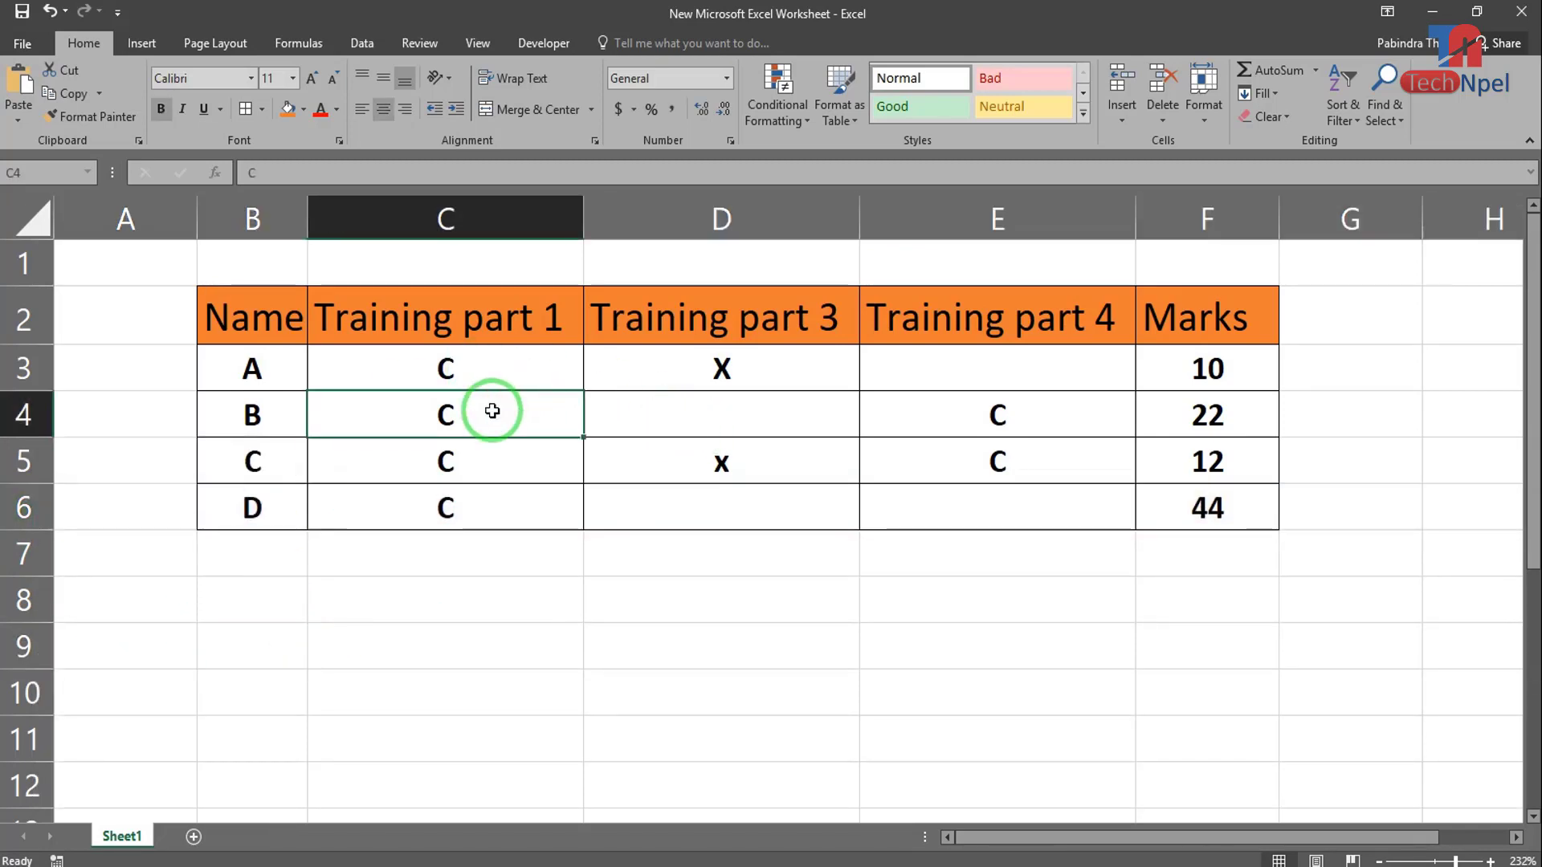
right_click(489, 413)
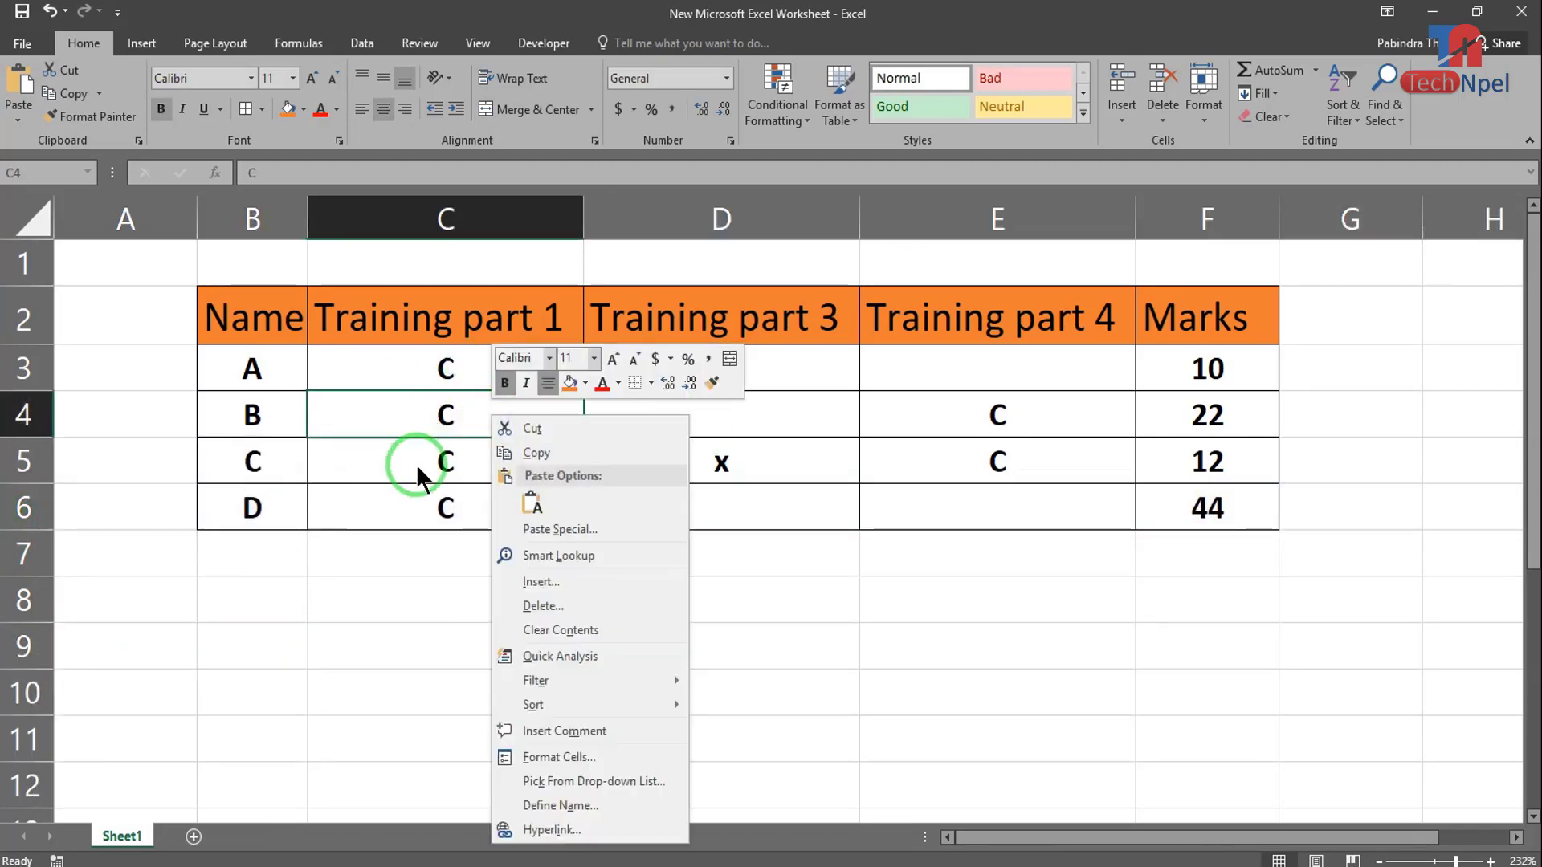
mouse_move(532, 705)
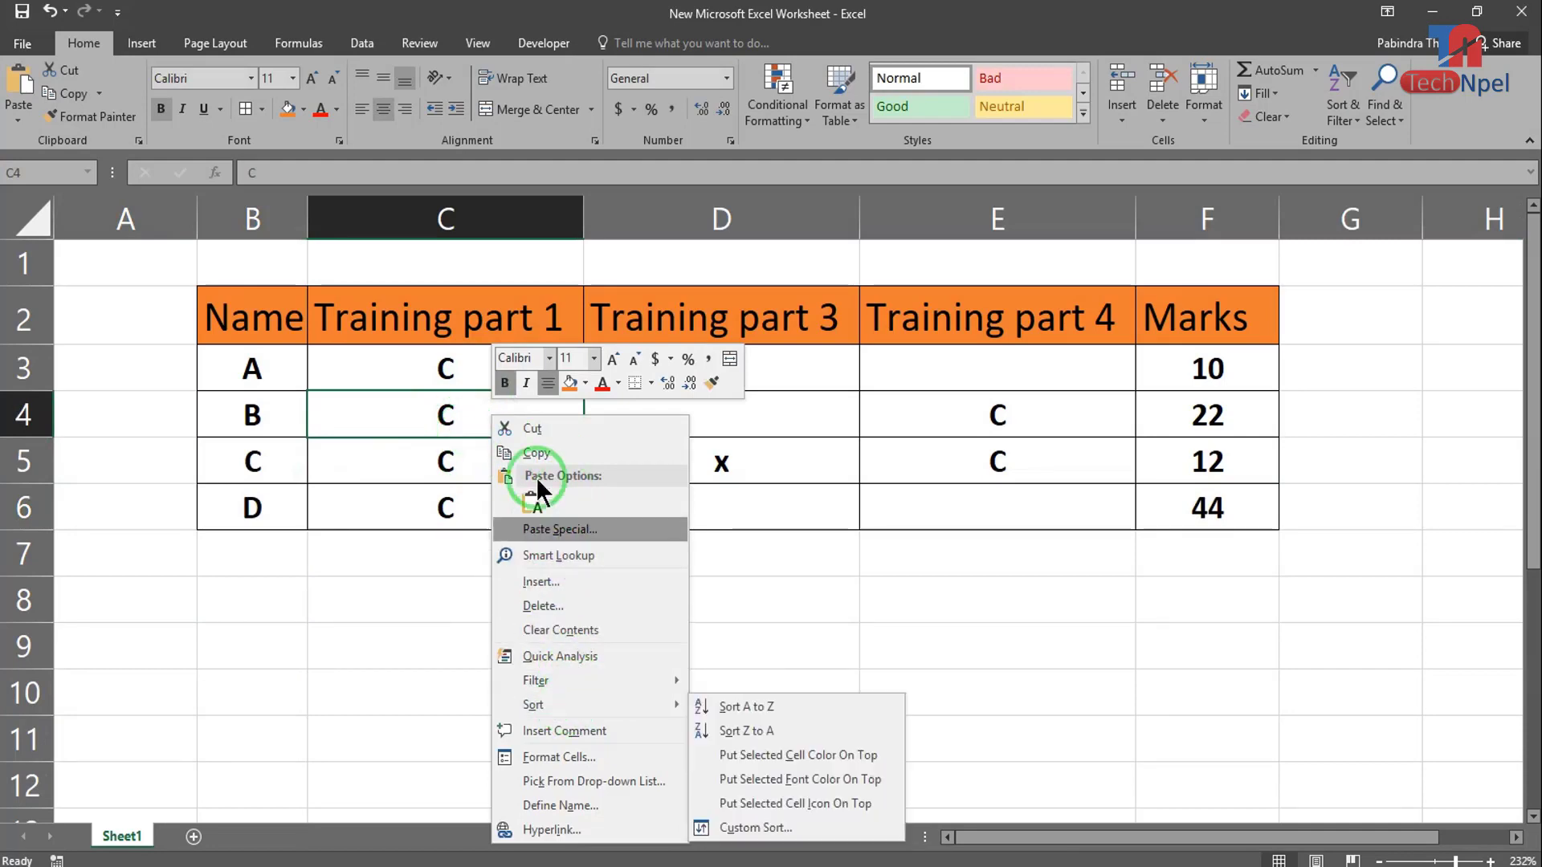
left_click(1196, 510)
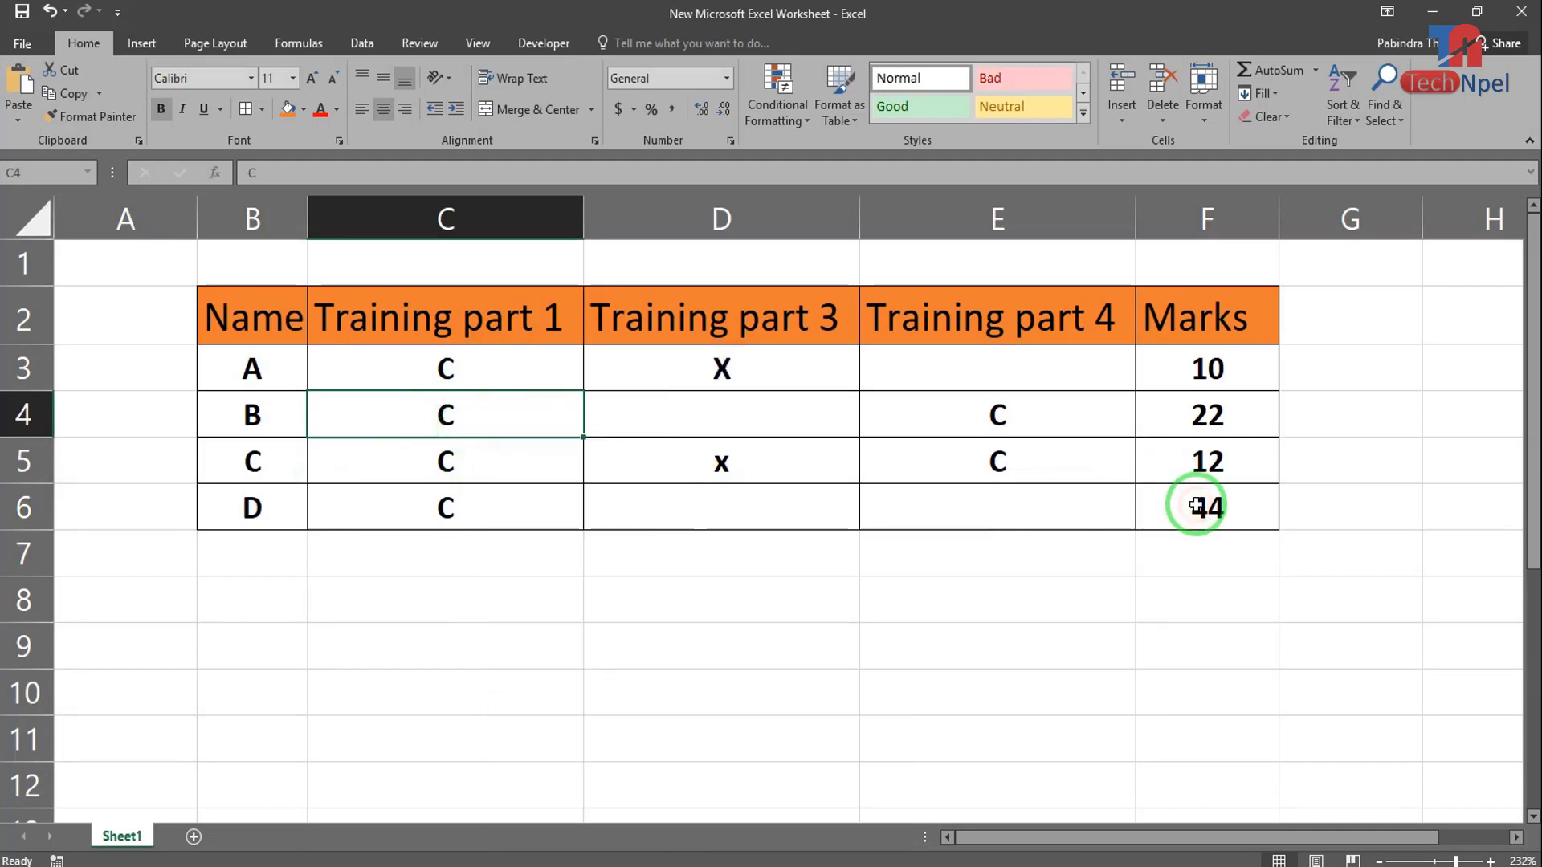
left_click(1196, 510)
right_click(1196, 510)
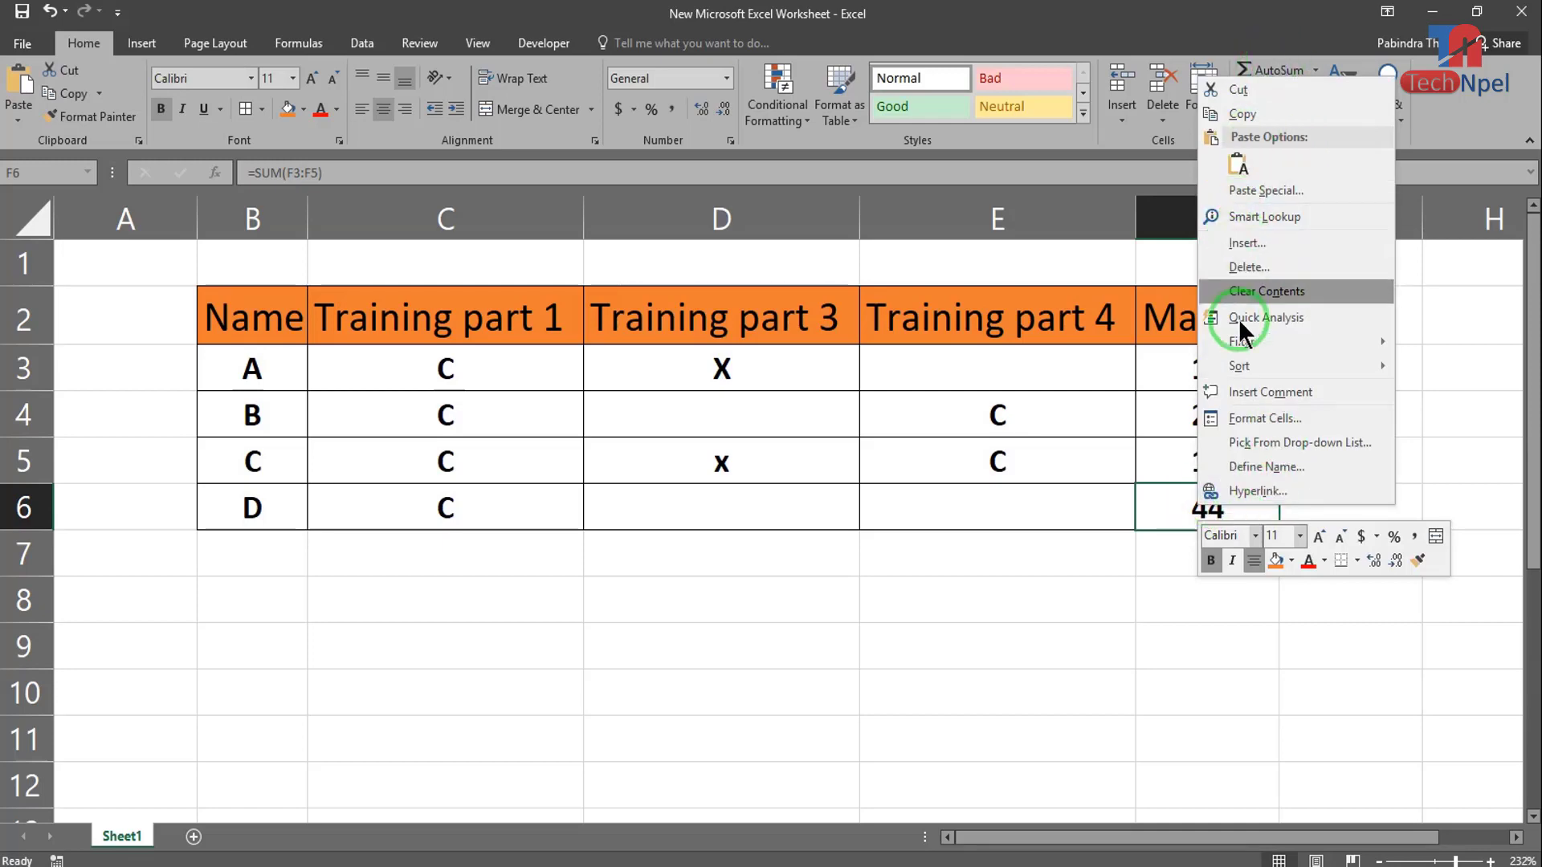
left_click(1130, 631)
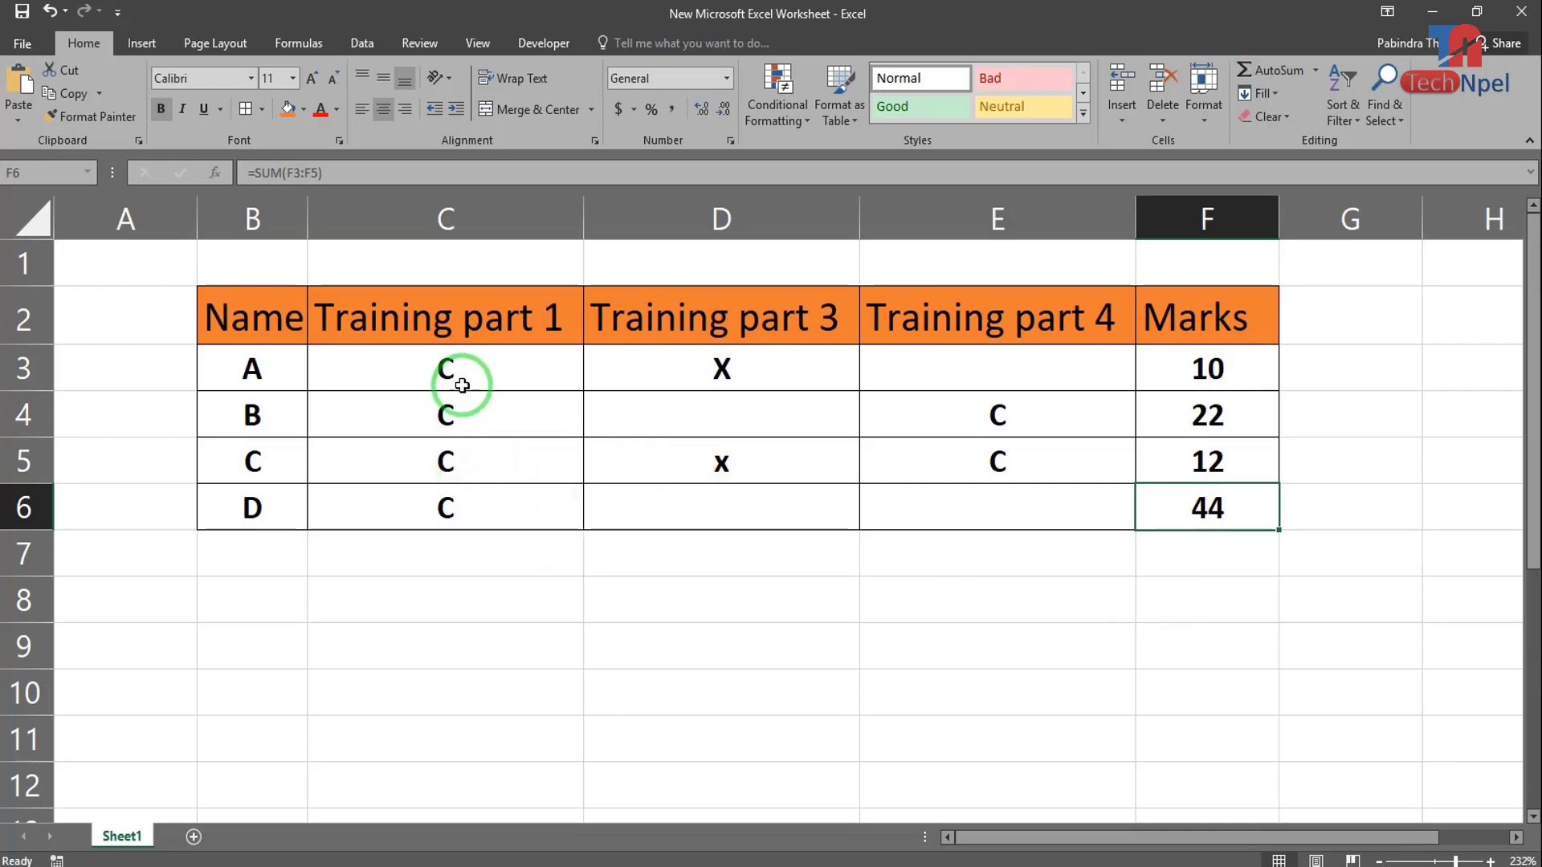
left_click_drag(487, 360, 475, 518)
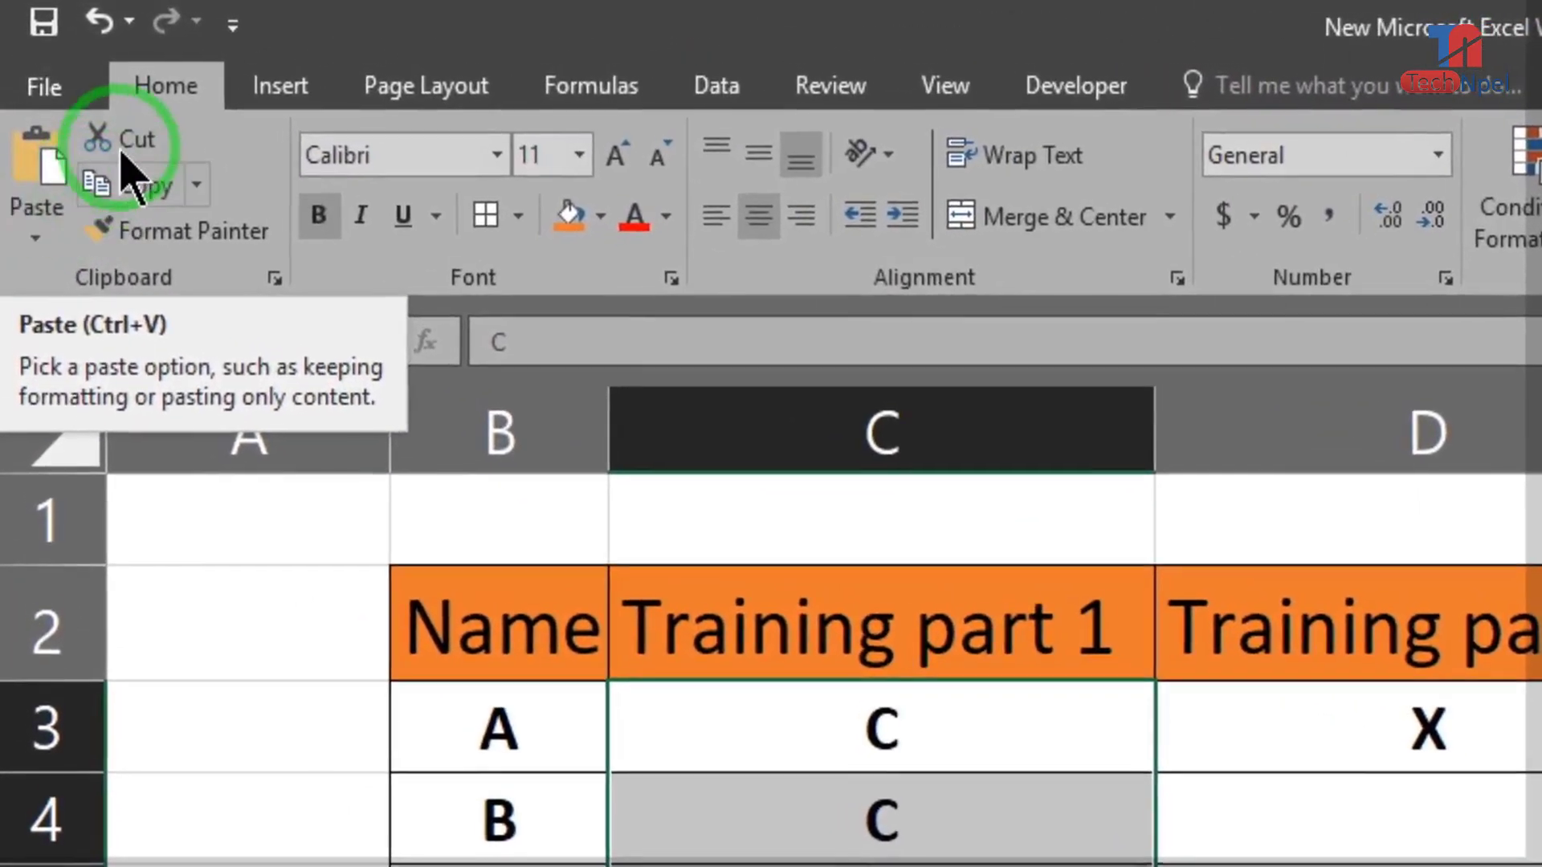
left_click(147, 195)
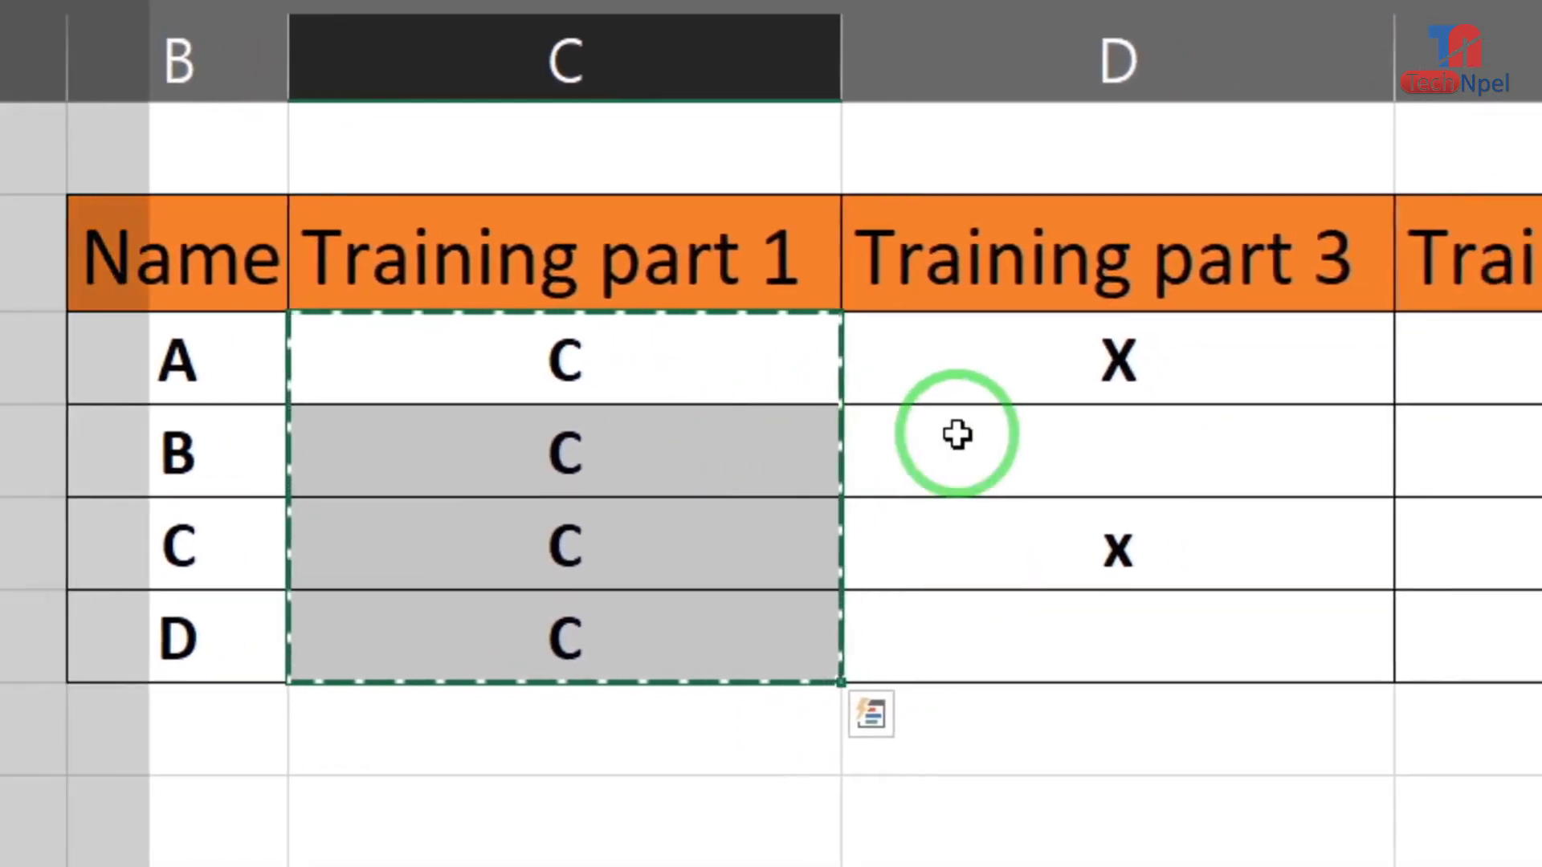
left_click(957, 435)
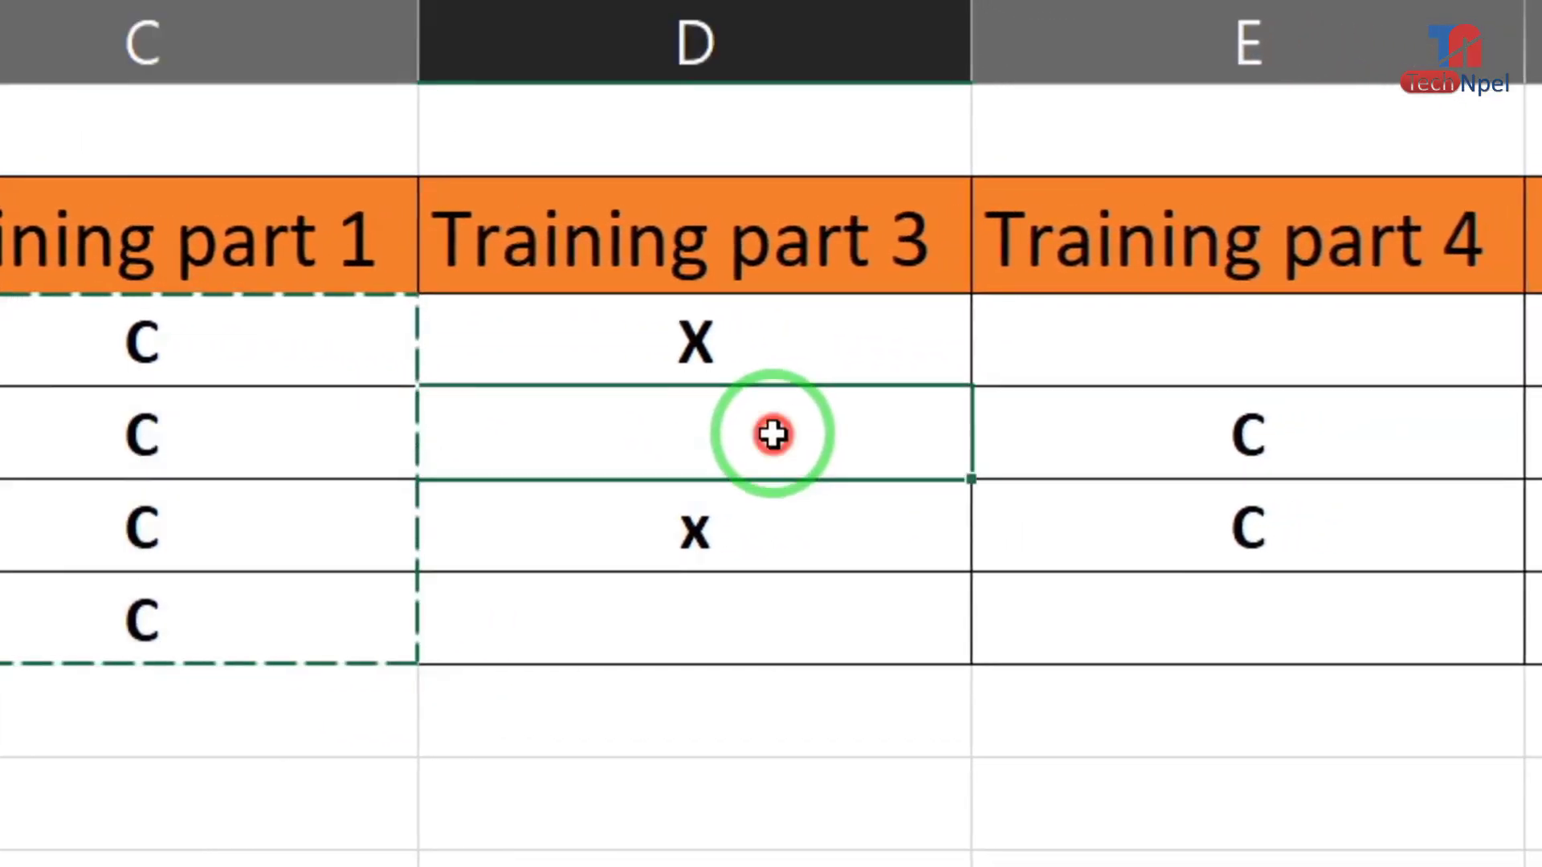
right_click(772, 434)
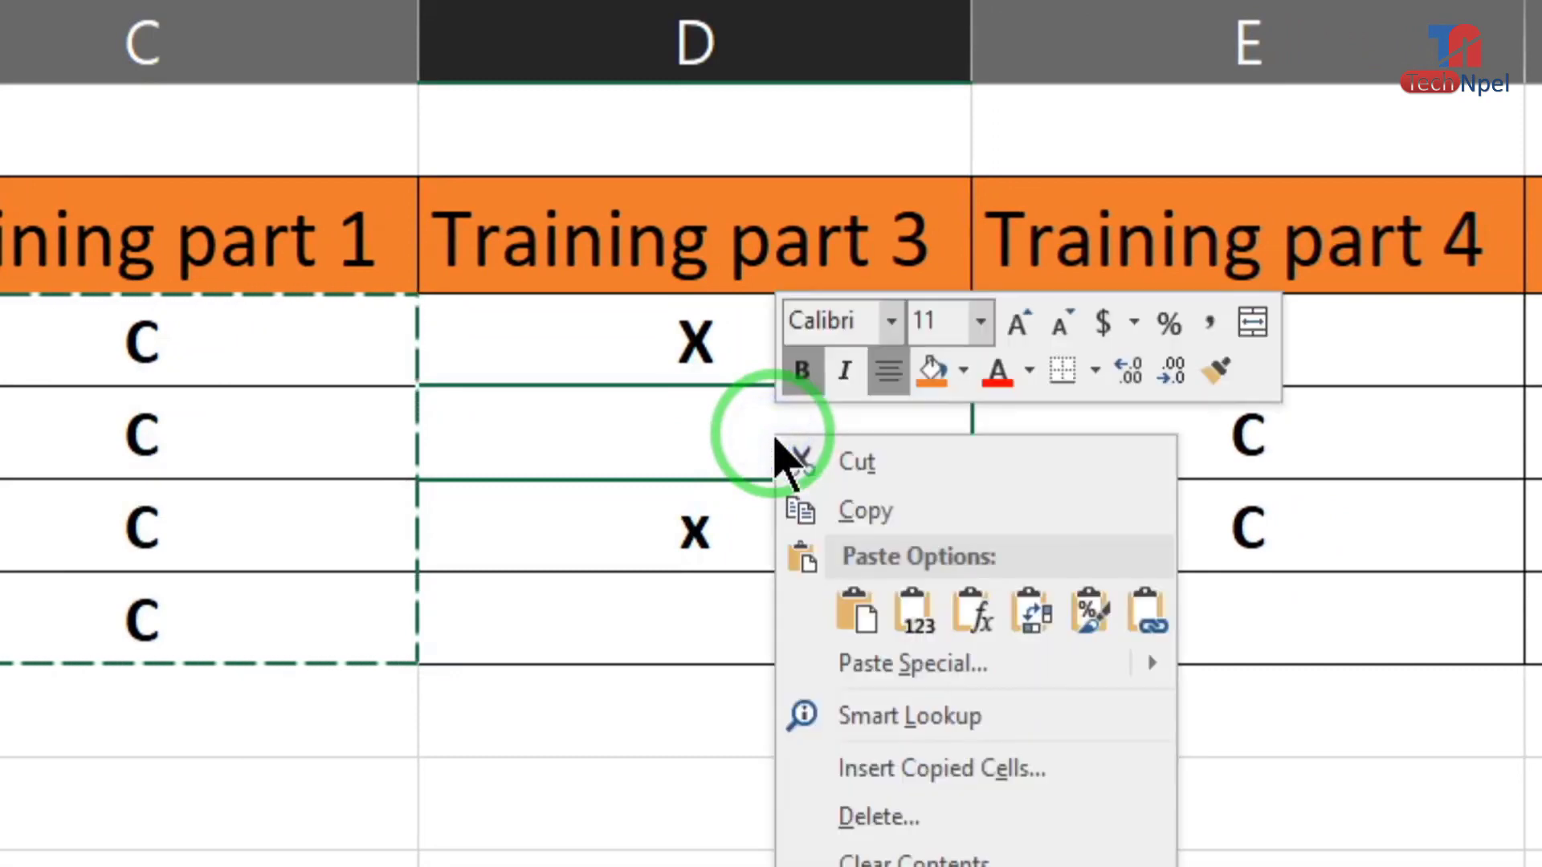
left_click(773, 438)
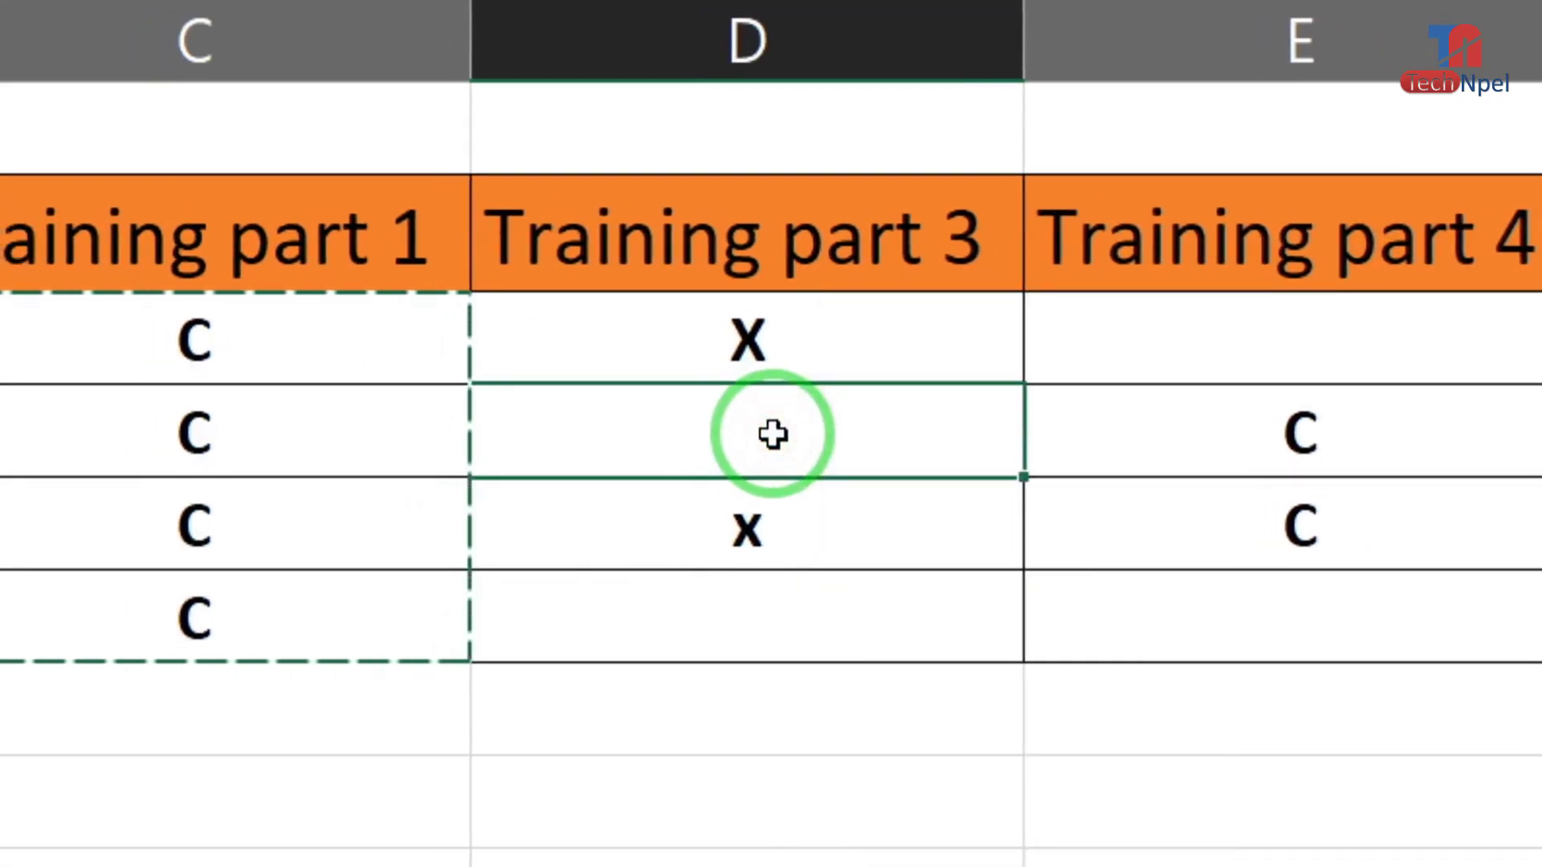
left_click(772, 434)
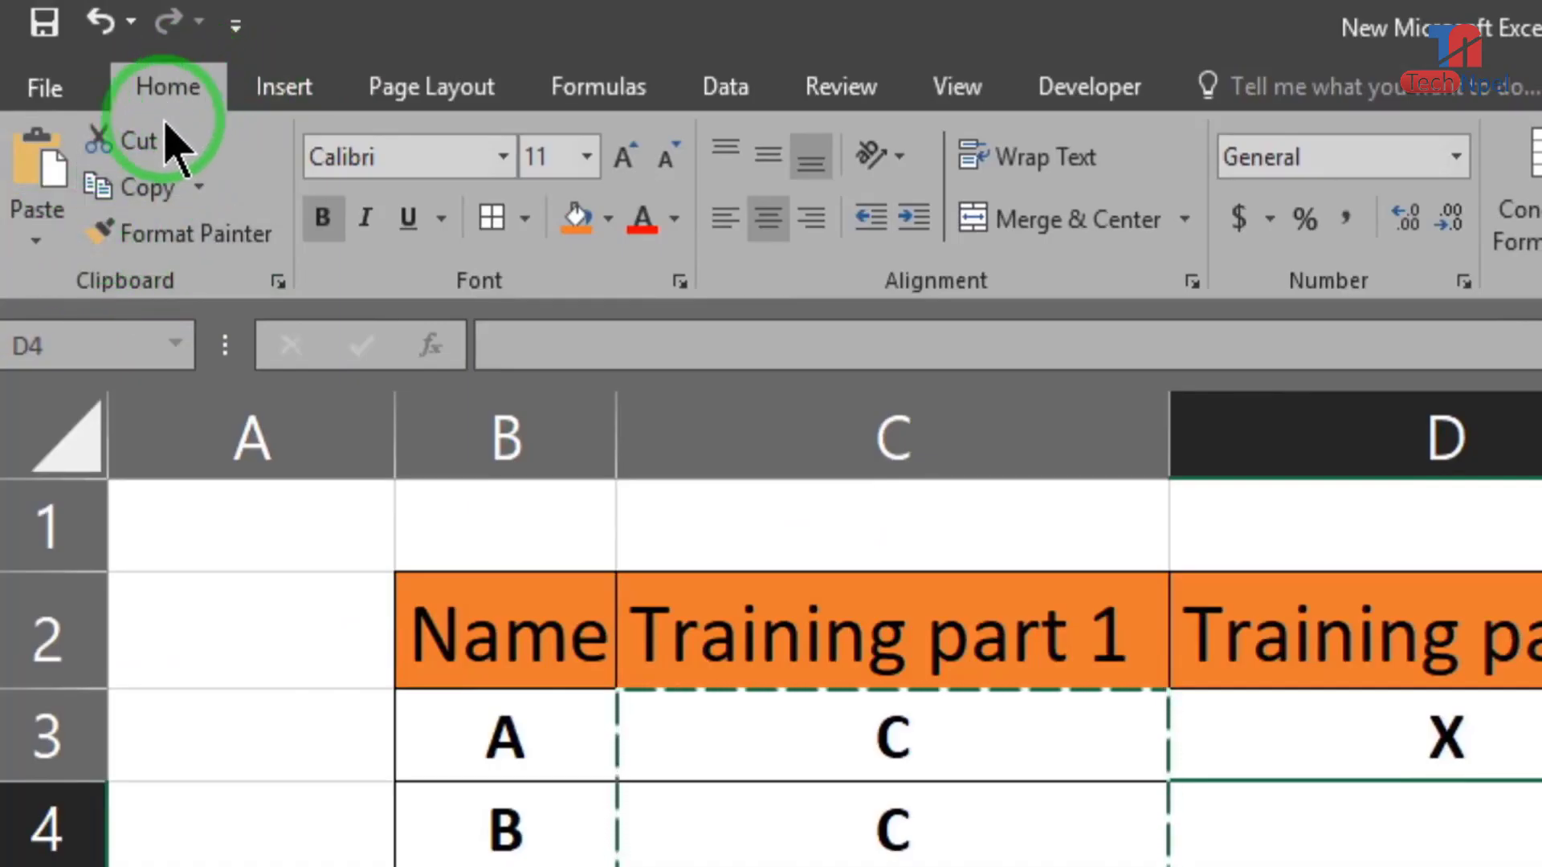
left_click(39, 254)
left_click(50, 210)
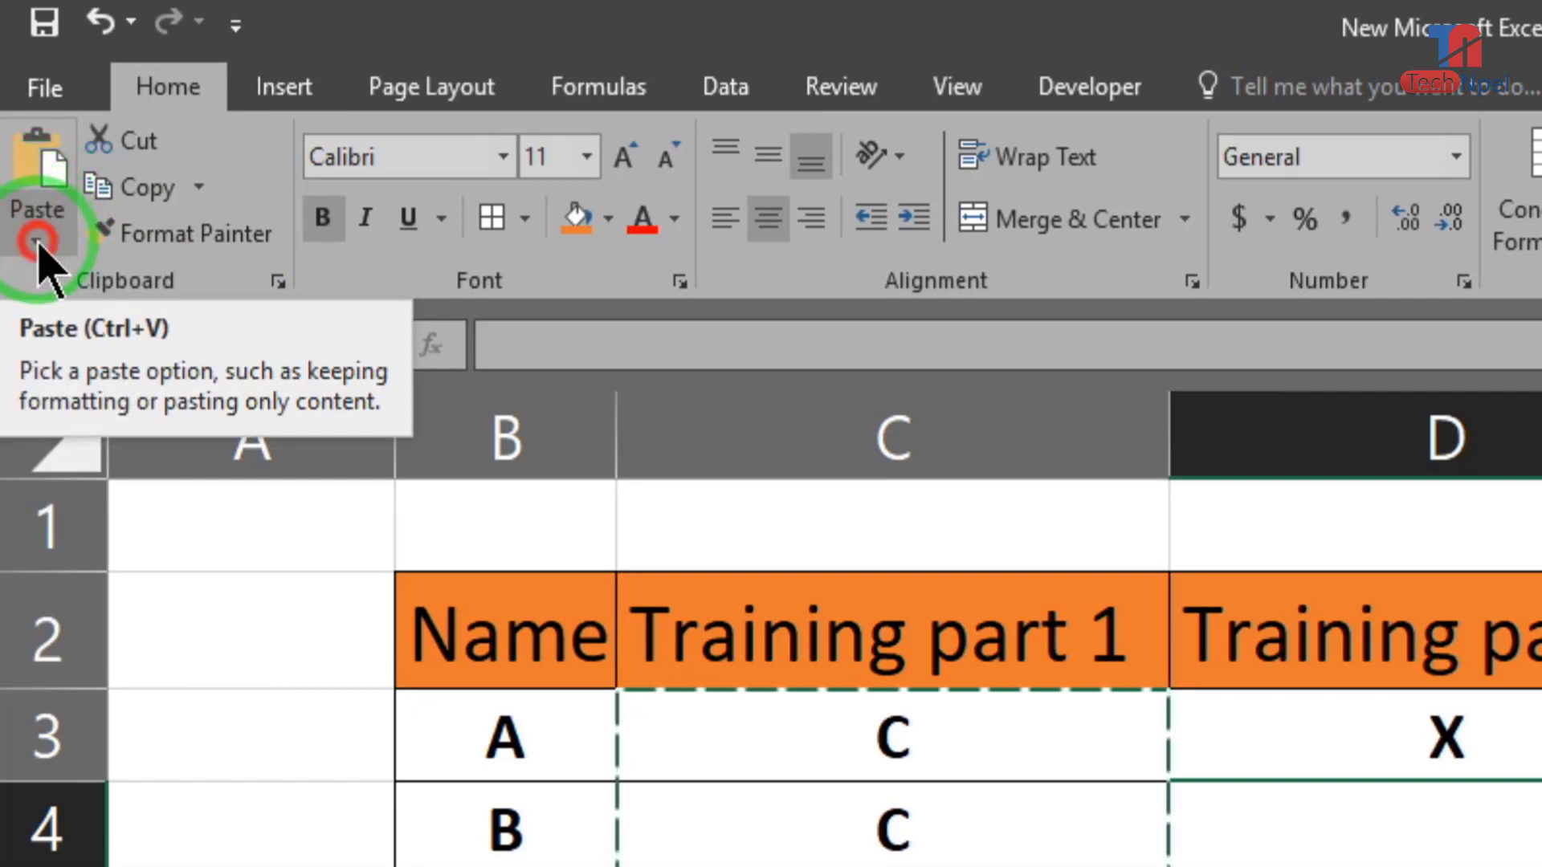
left_click(38, 242)
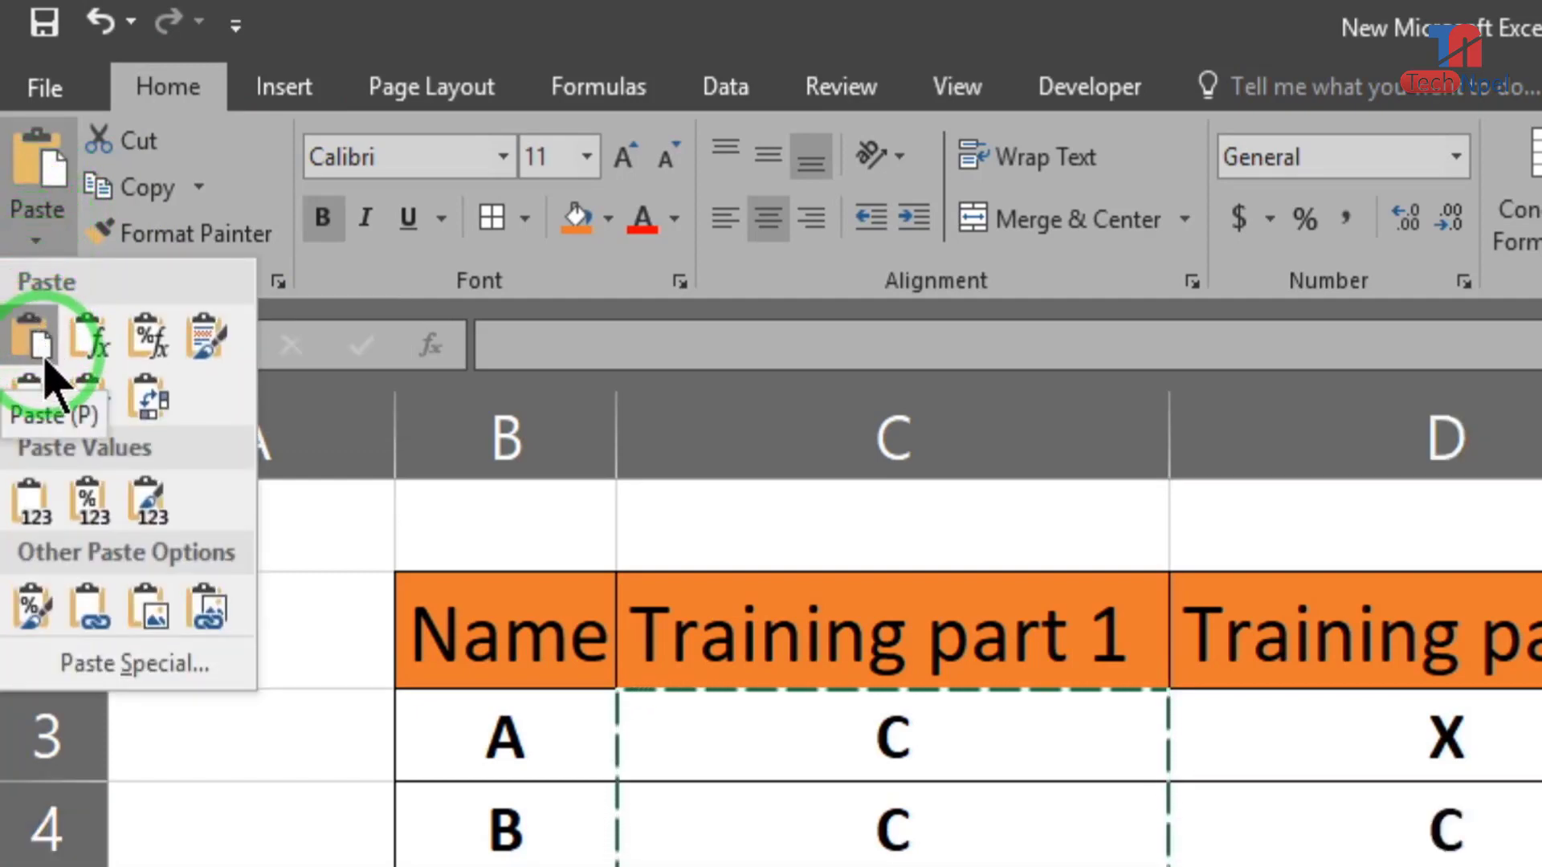
left_click(95, 353)
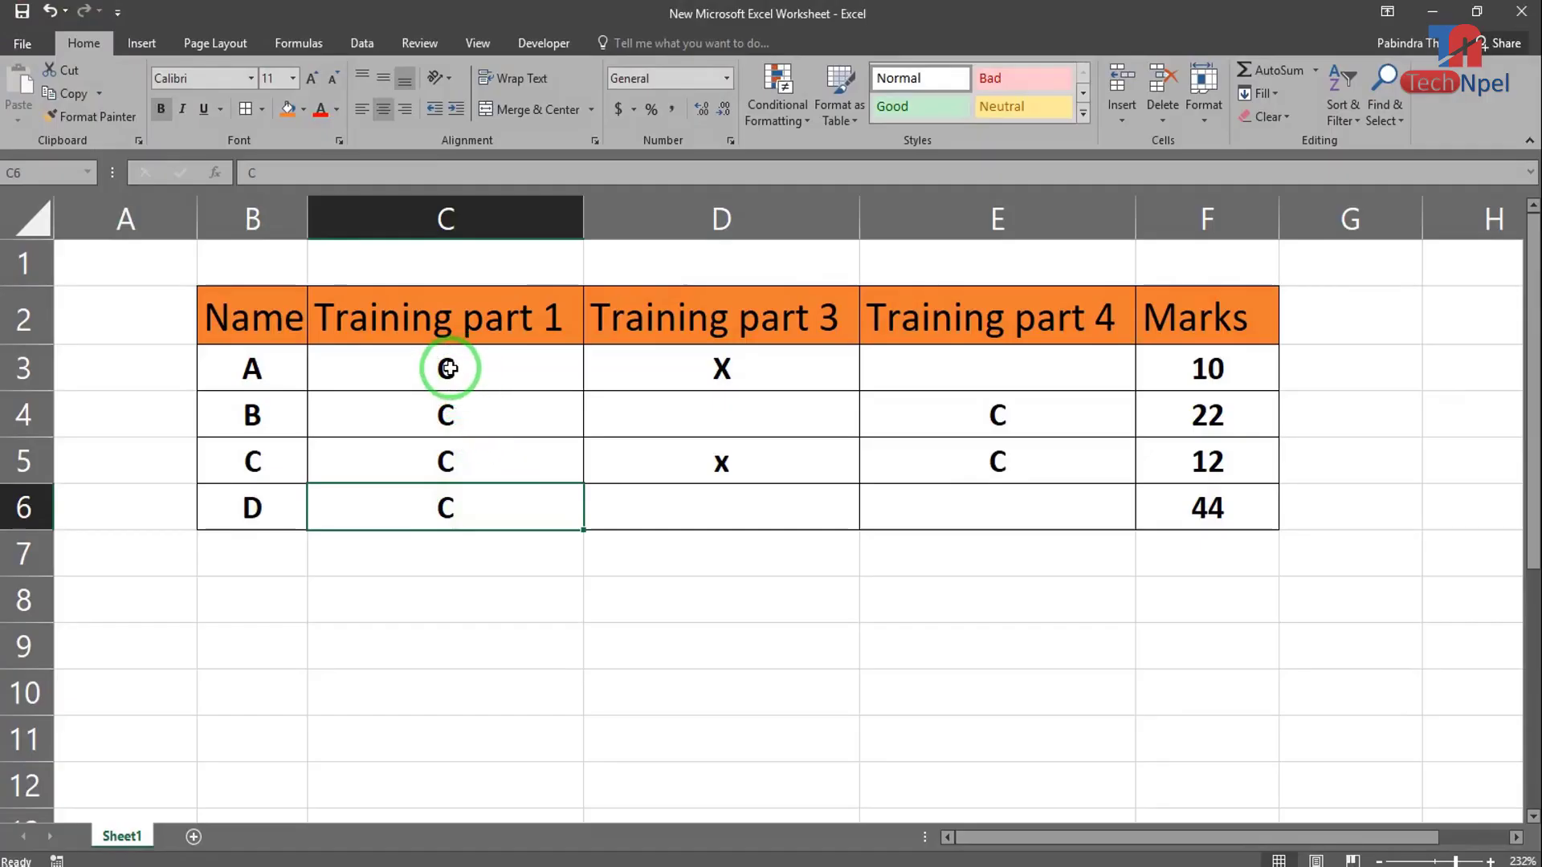
- Cut B's C mark from C4 and paste it into D4 under Training part 3
left_click(467, 415)
right_click(468, 416)
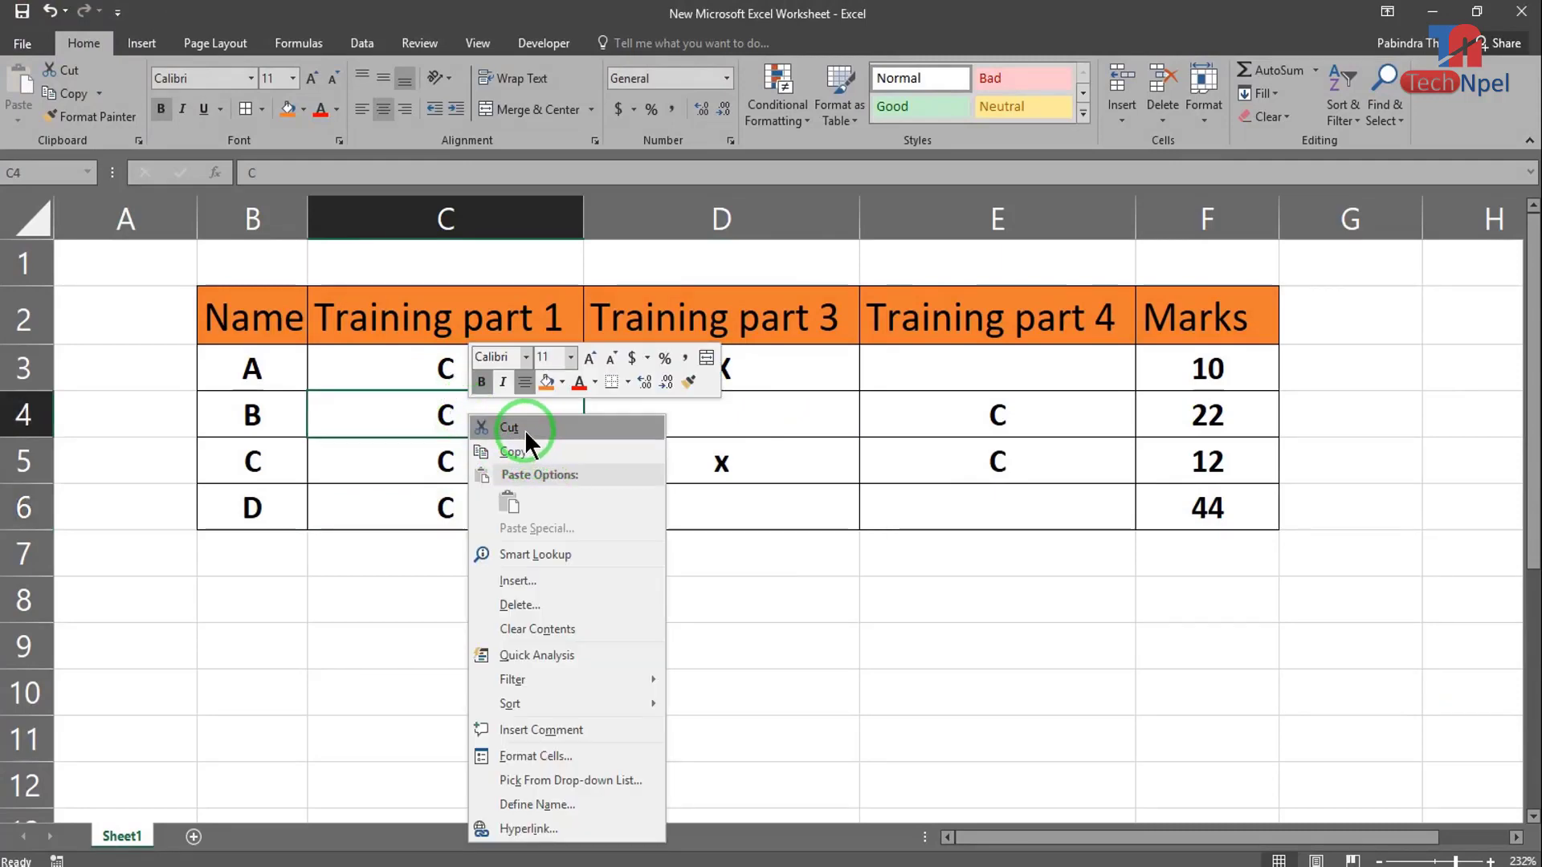
left_click(524, 431)
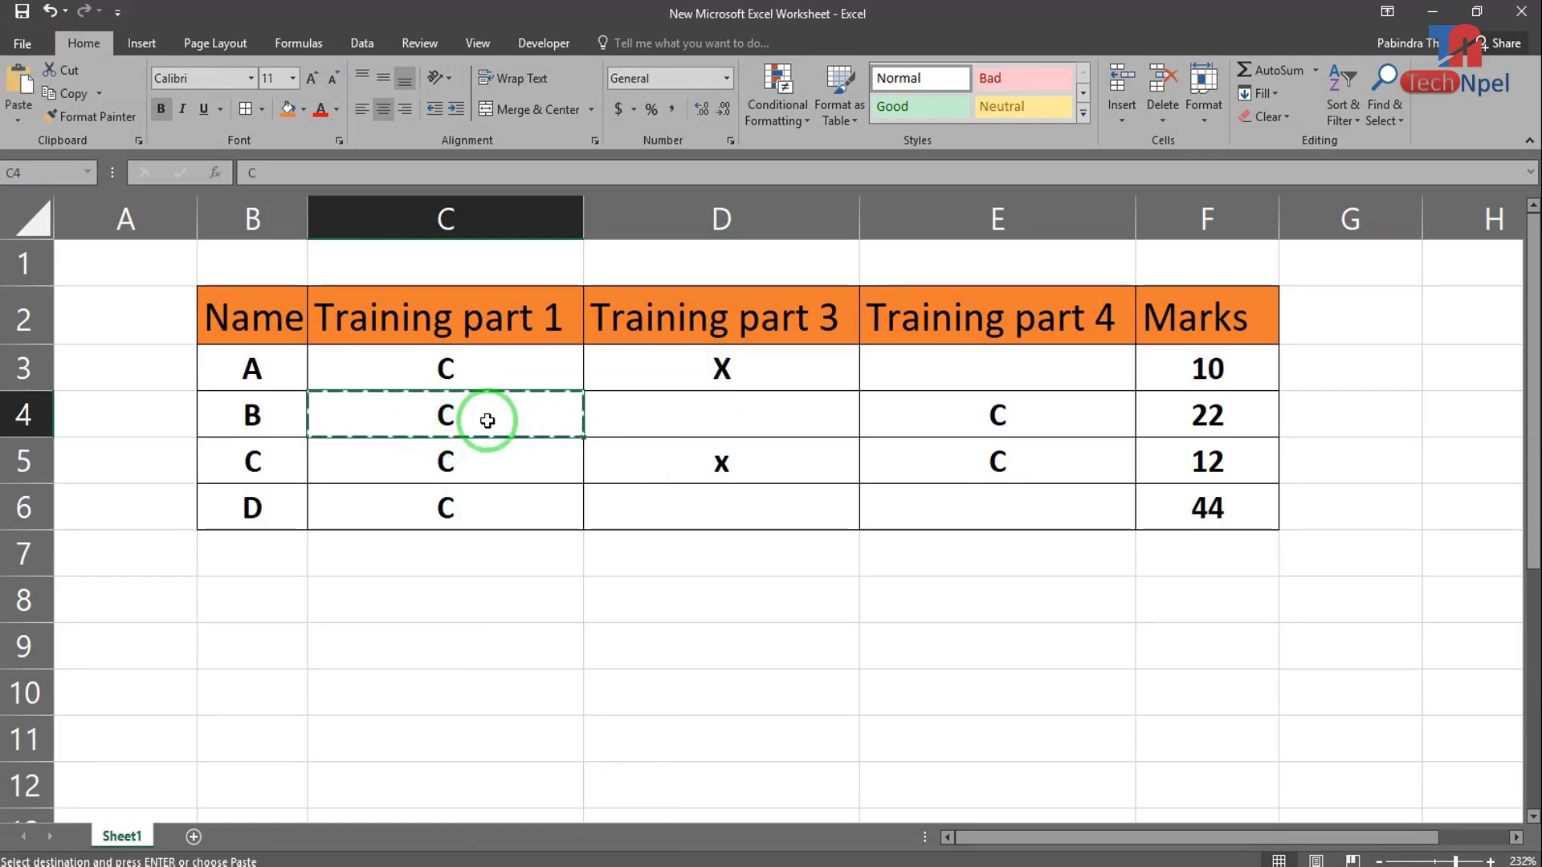
left_click(750, 421)
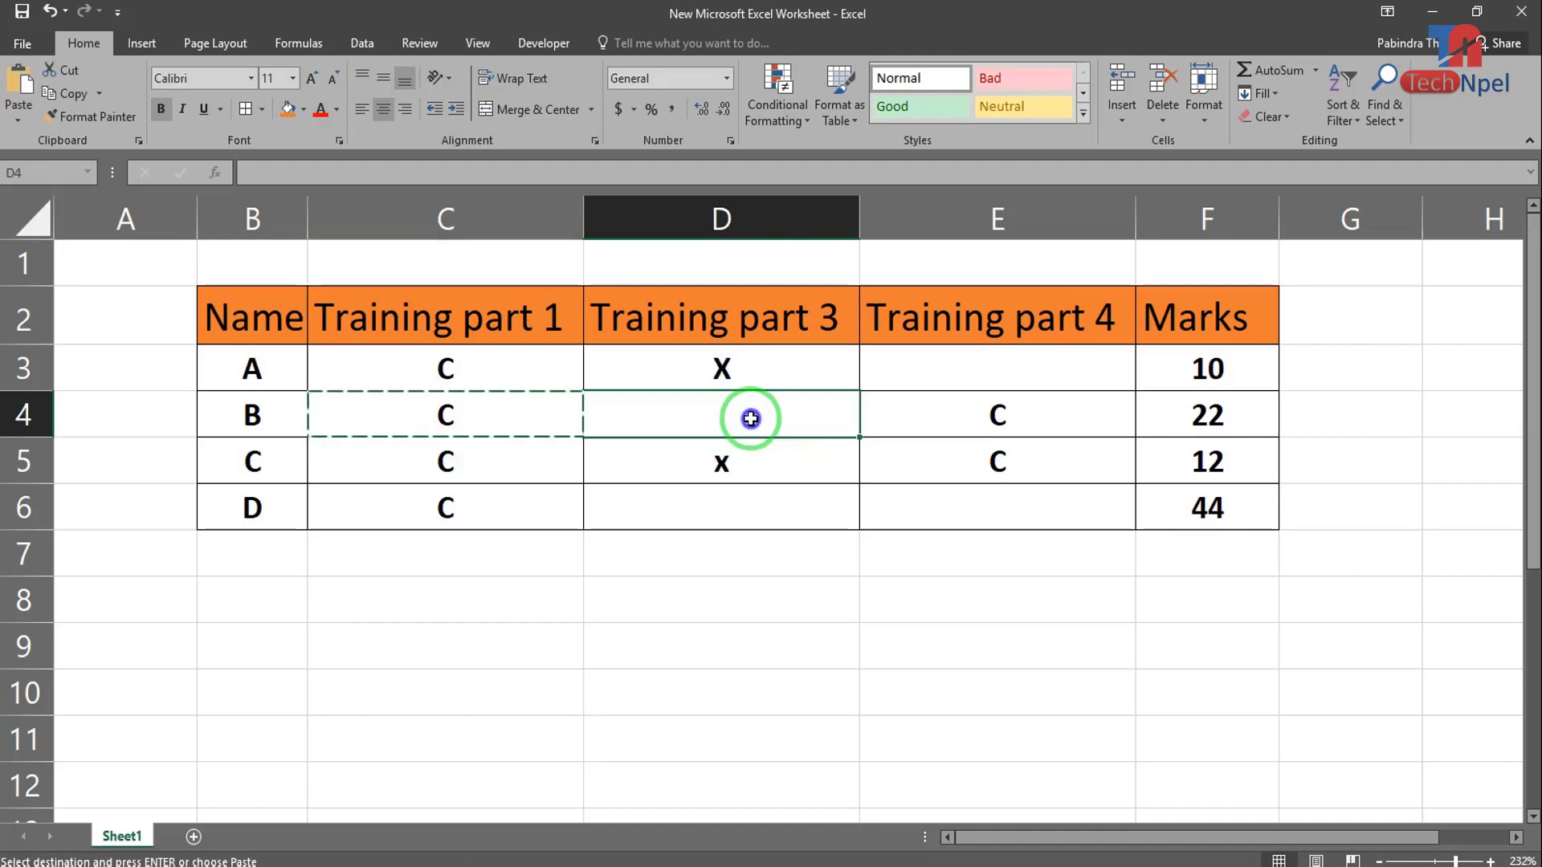
right_click(750, 417)
left_click(793, 503)
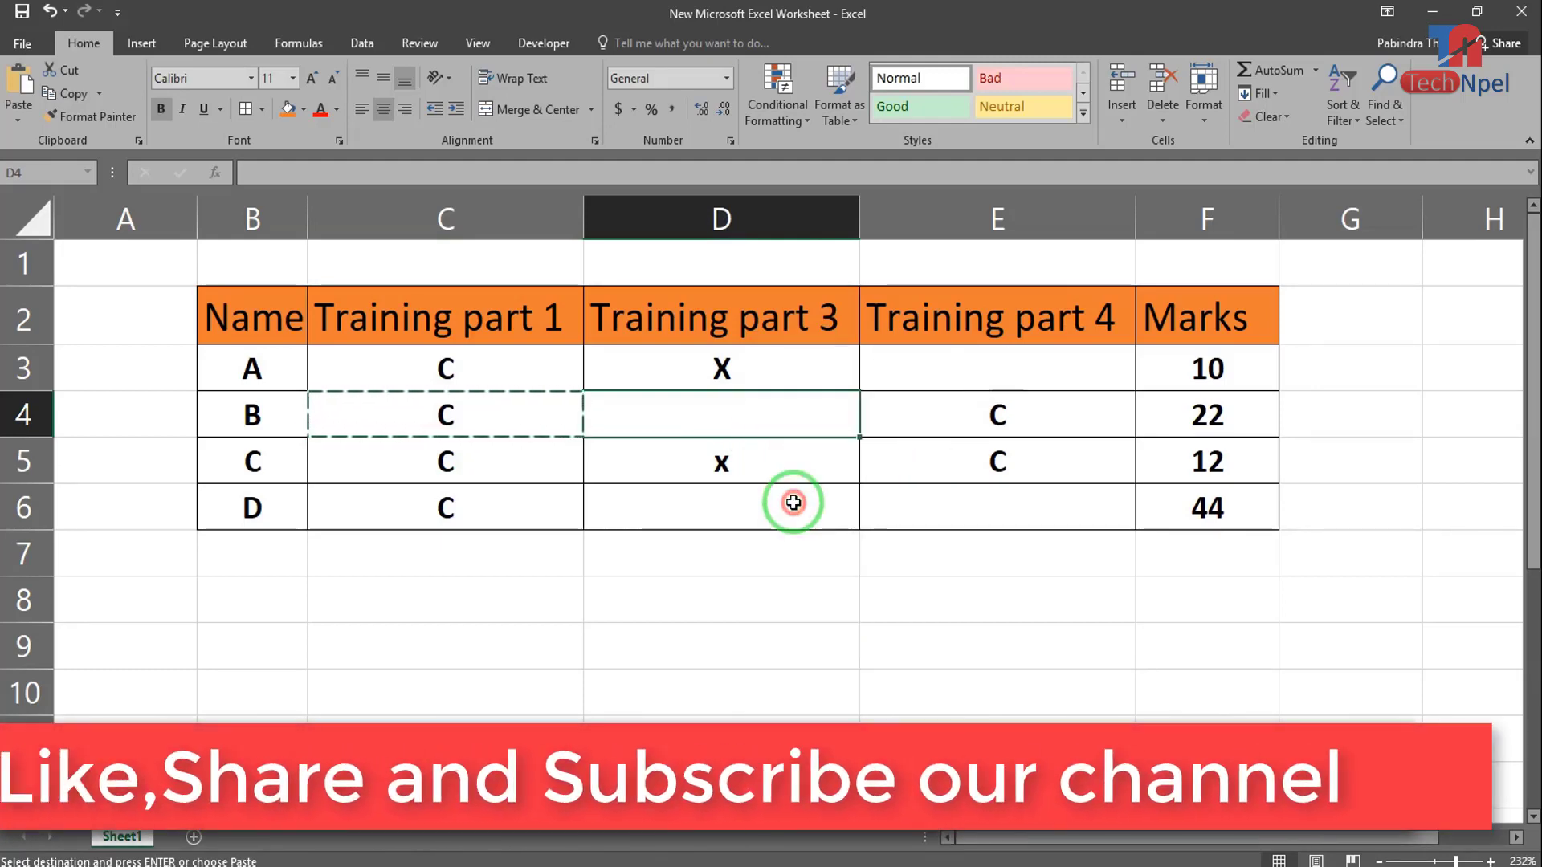
left_click(475, 411)
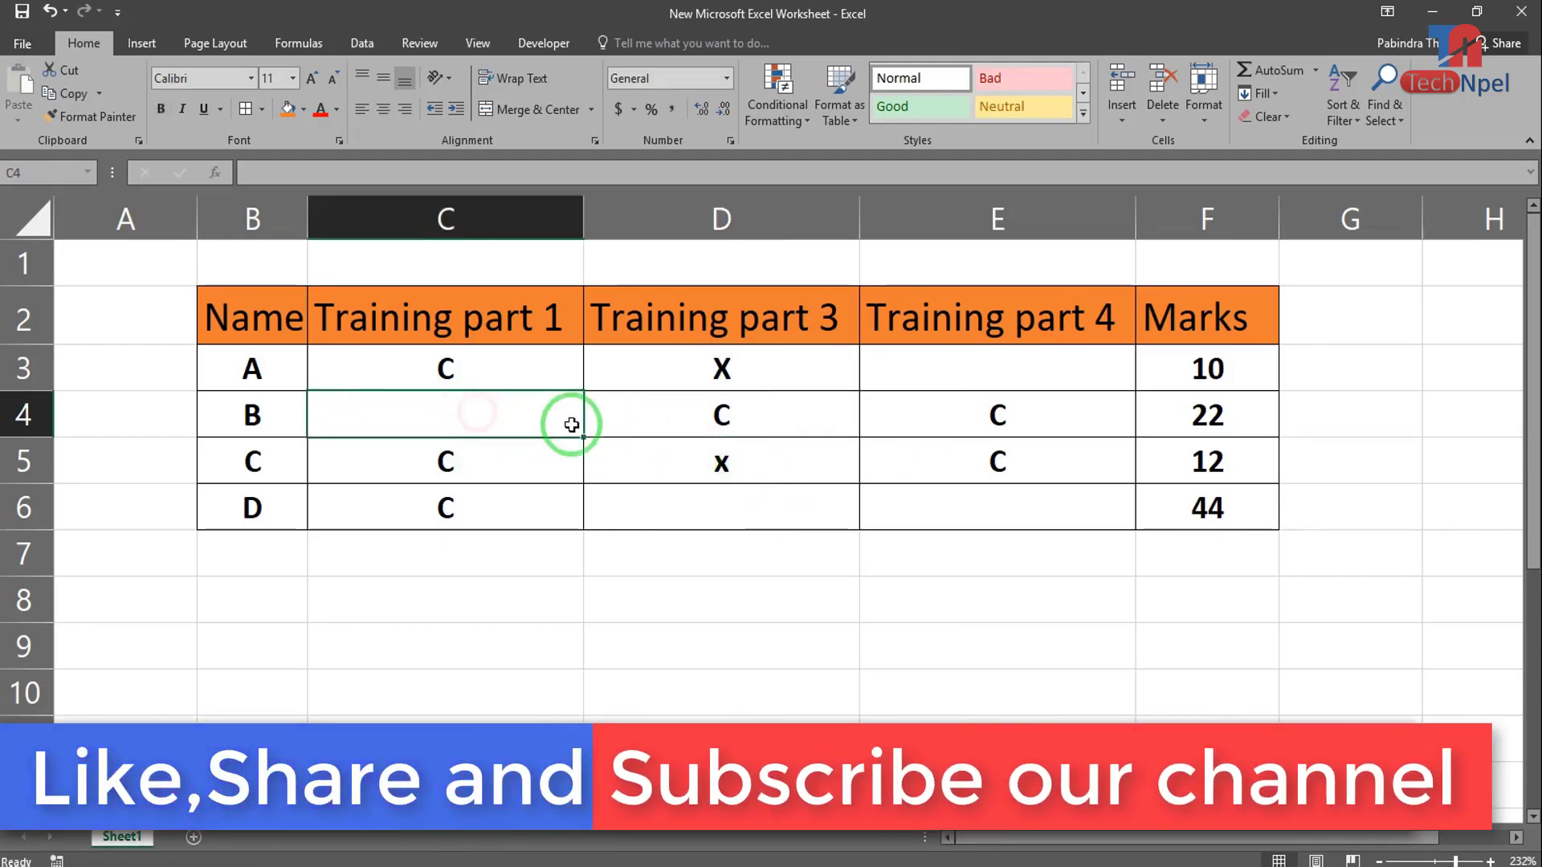
left_click(722, 416)
left_click(449, 419)
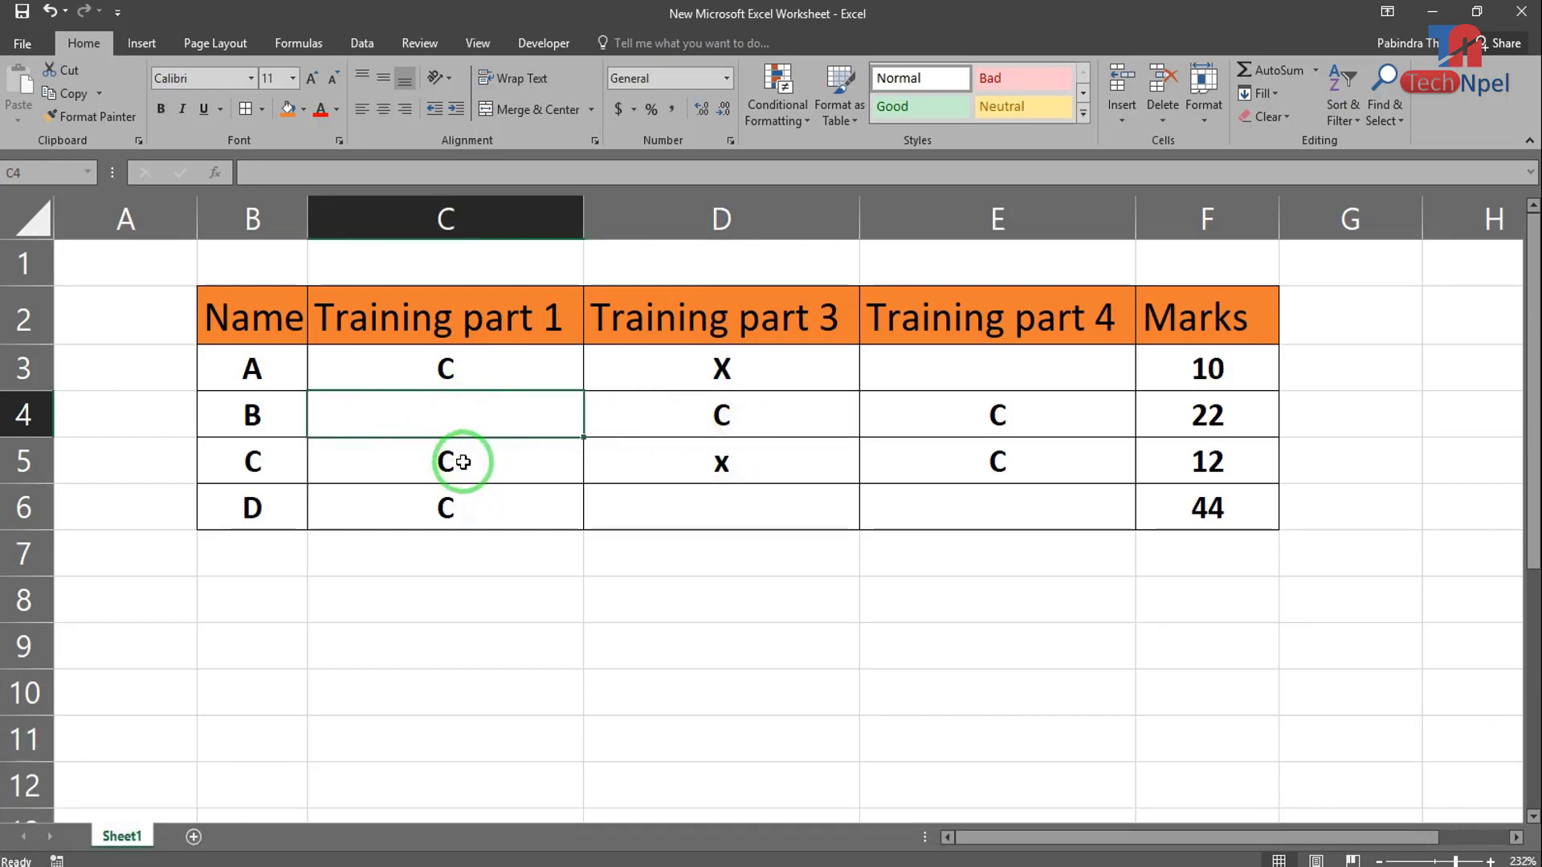
- Copy the C mark from C5 and paste it into E3:E6 under Training part 4
left_click(463, 463)
right_click(463, 461)
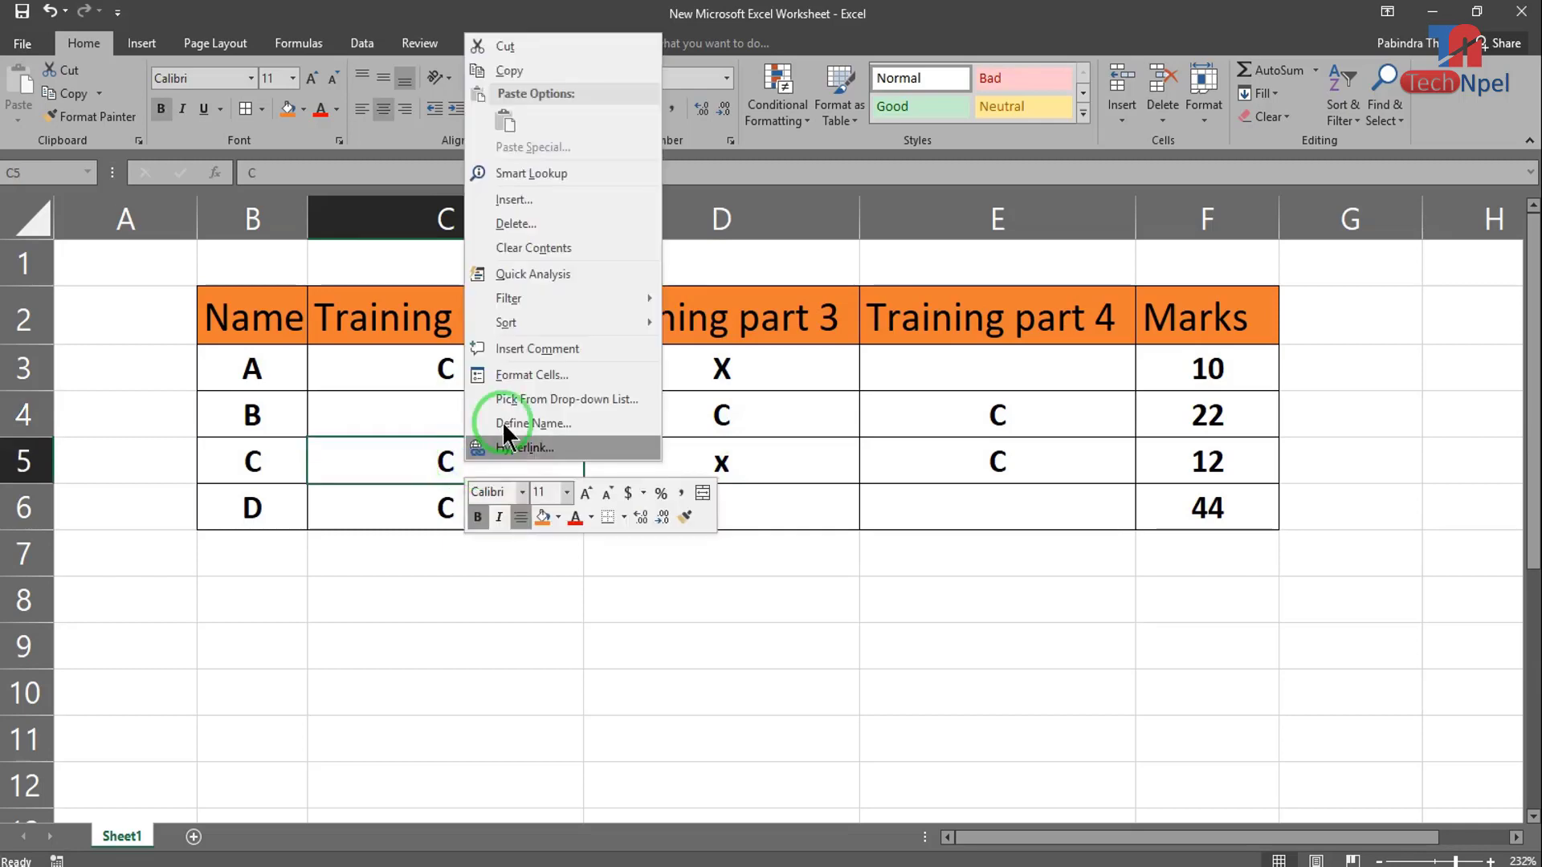
left_click(511, 71)
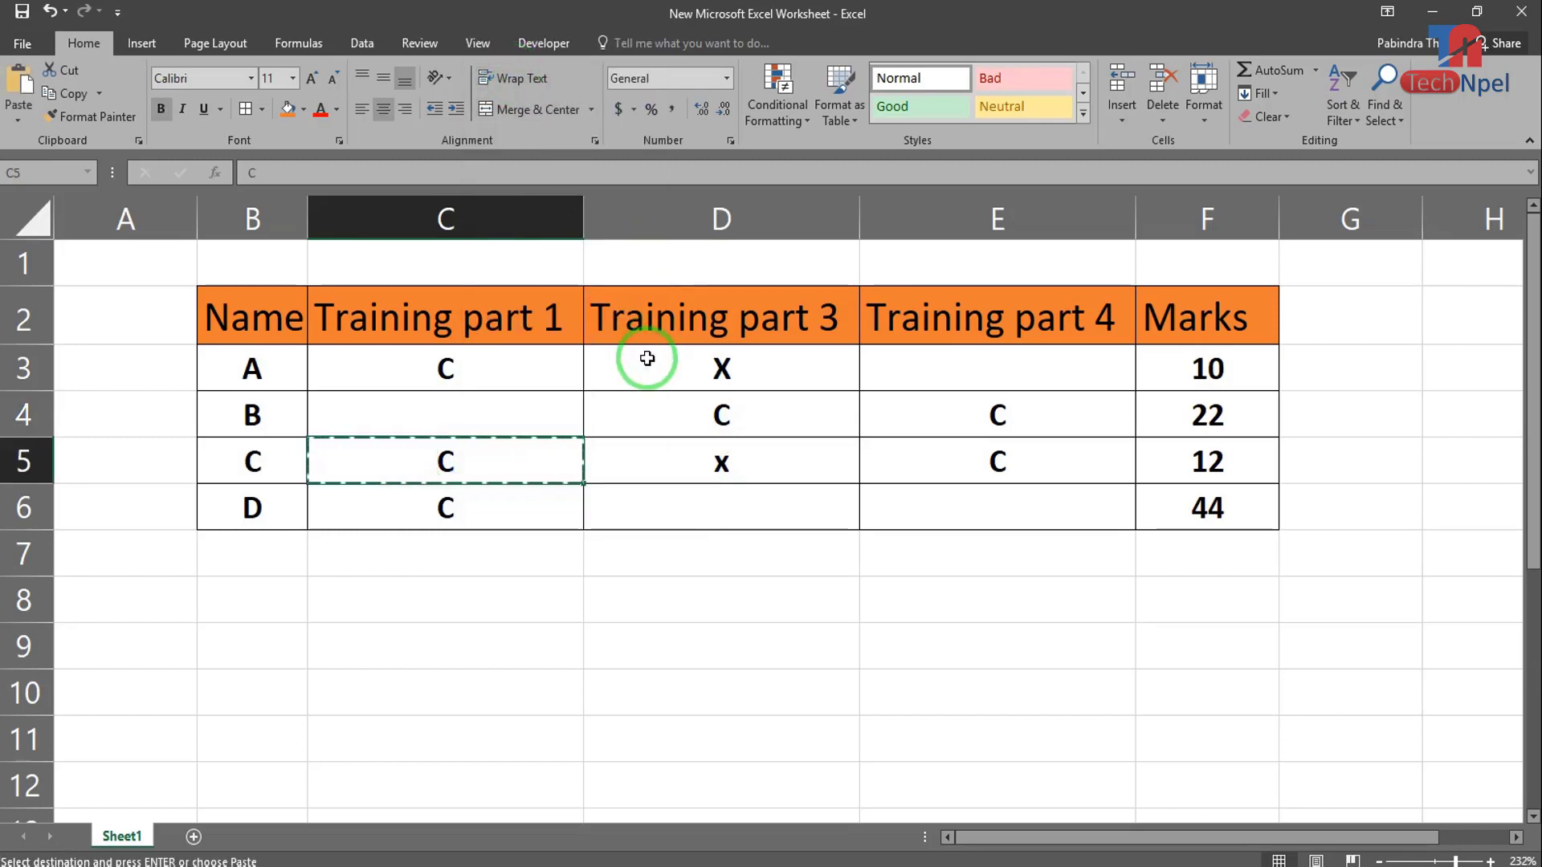
left_click_drag(949, 362, 960, 514)
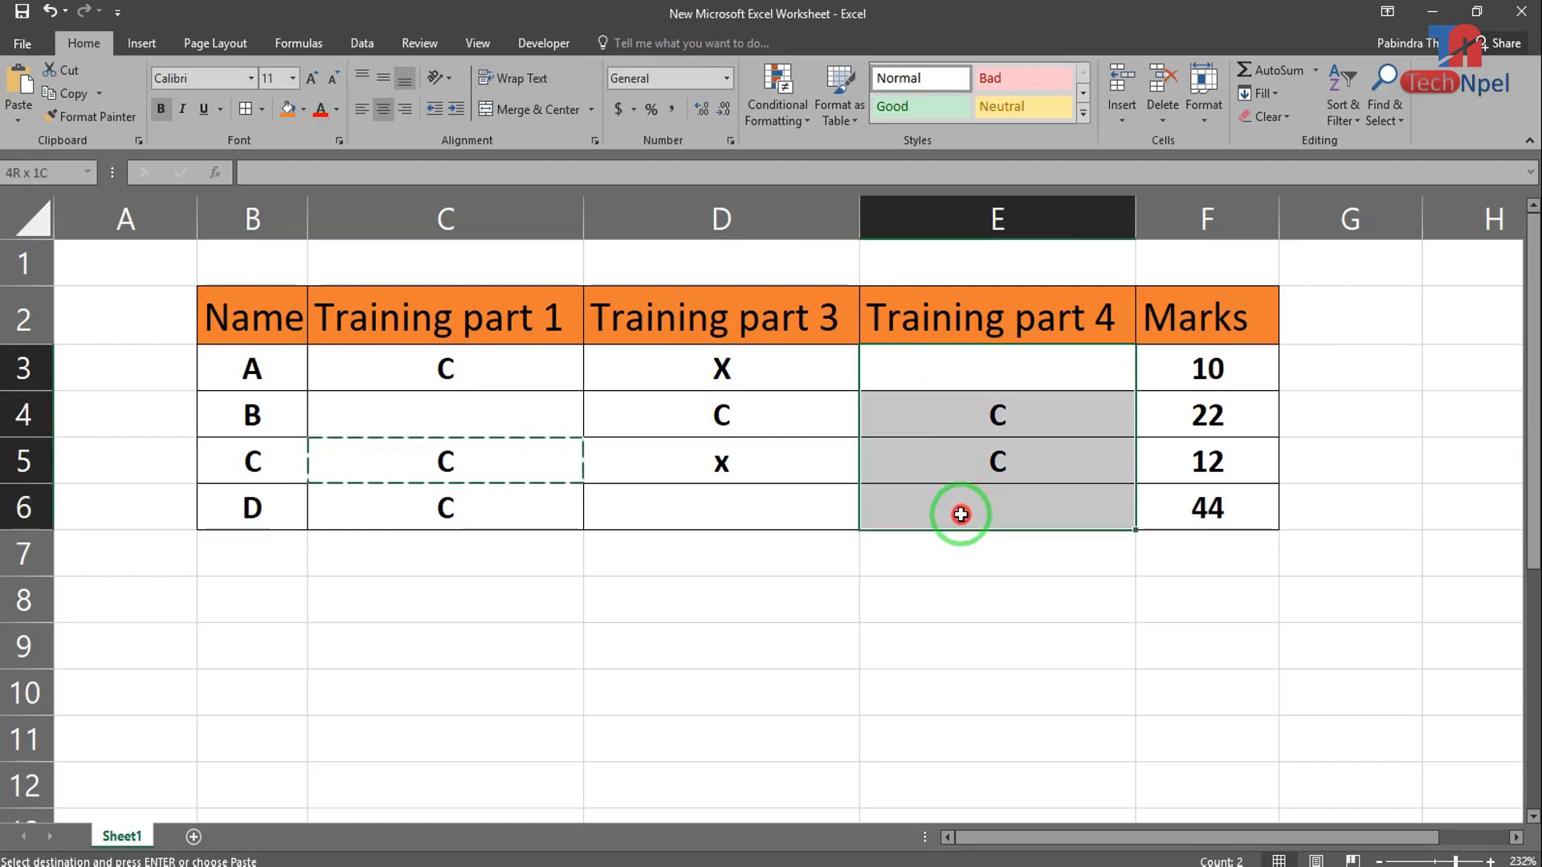
right_click(957, 500)
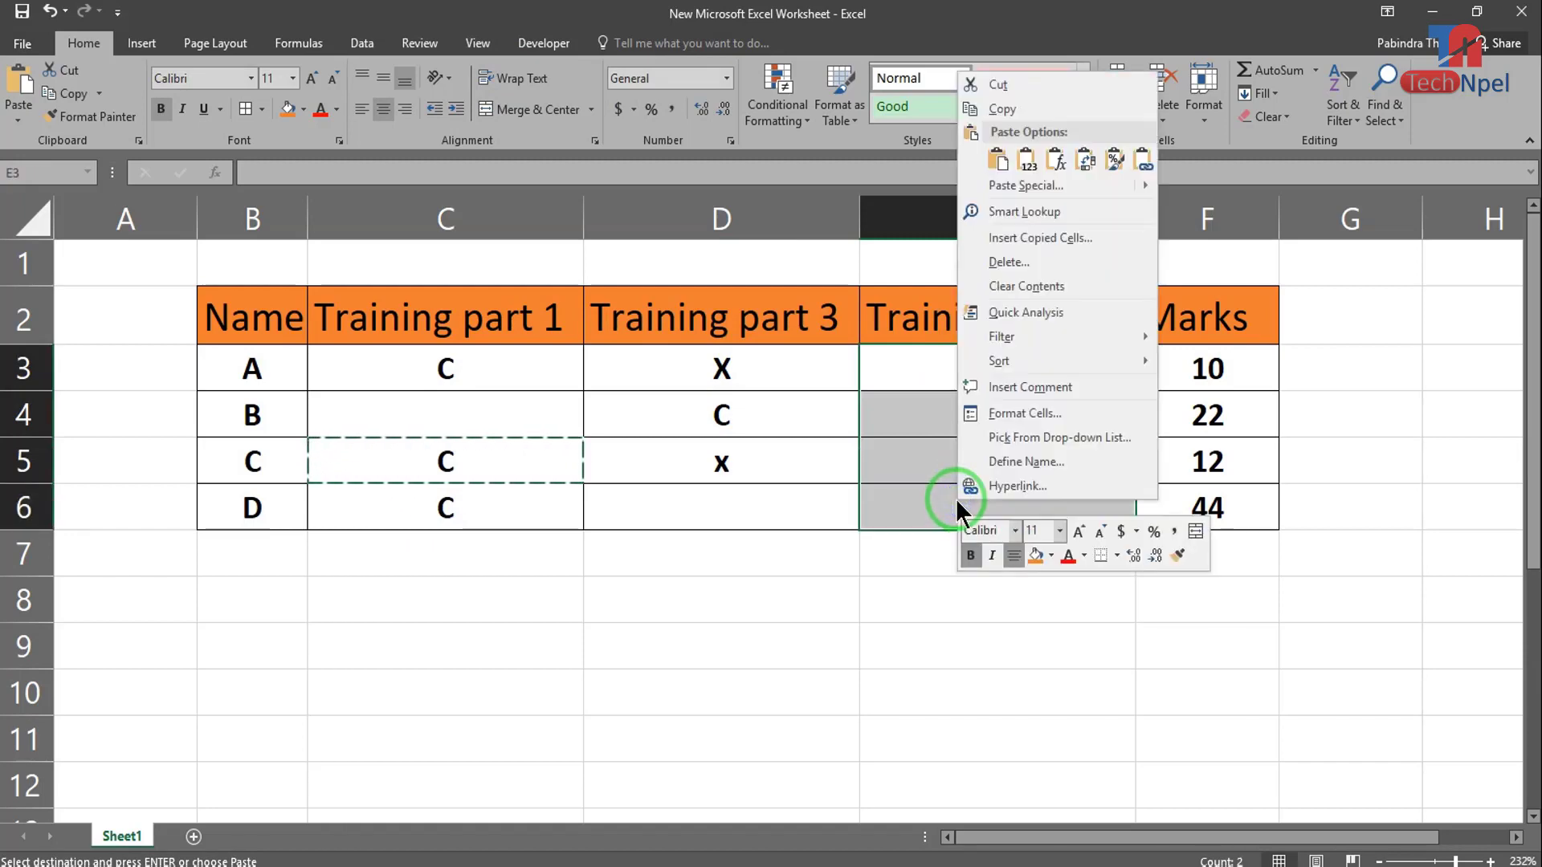
left_click(996, 159)
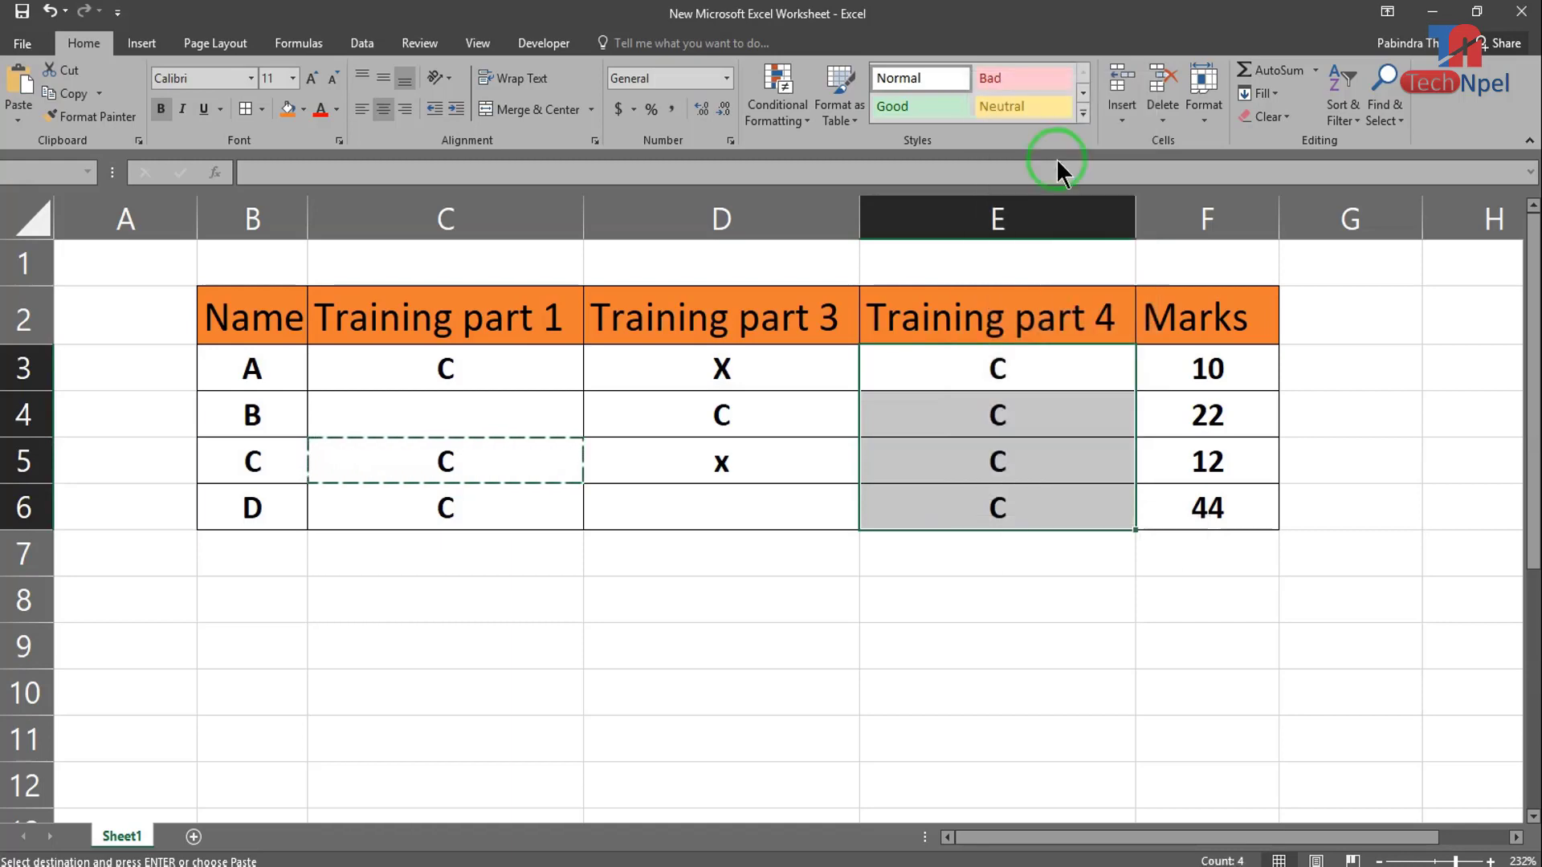
right_click(1031, 444)
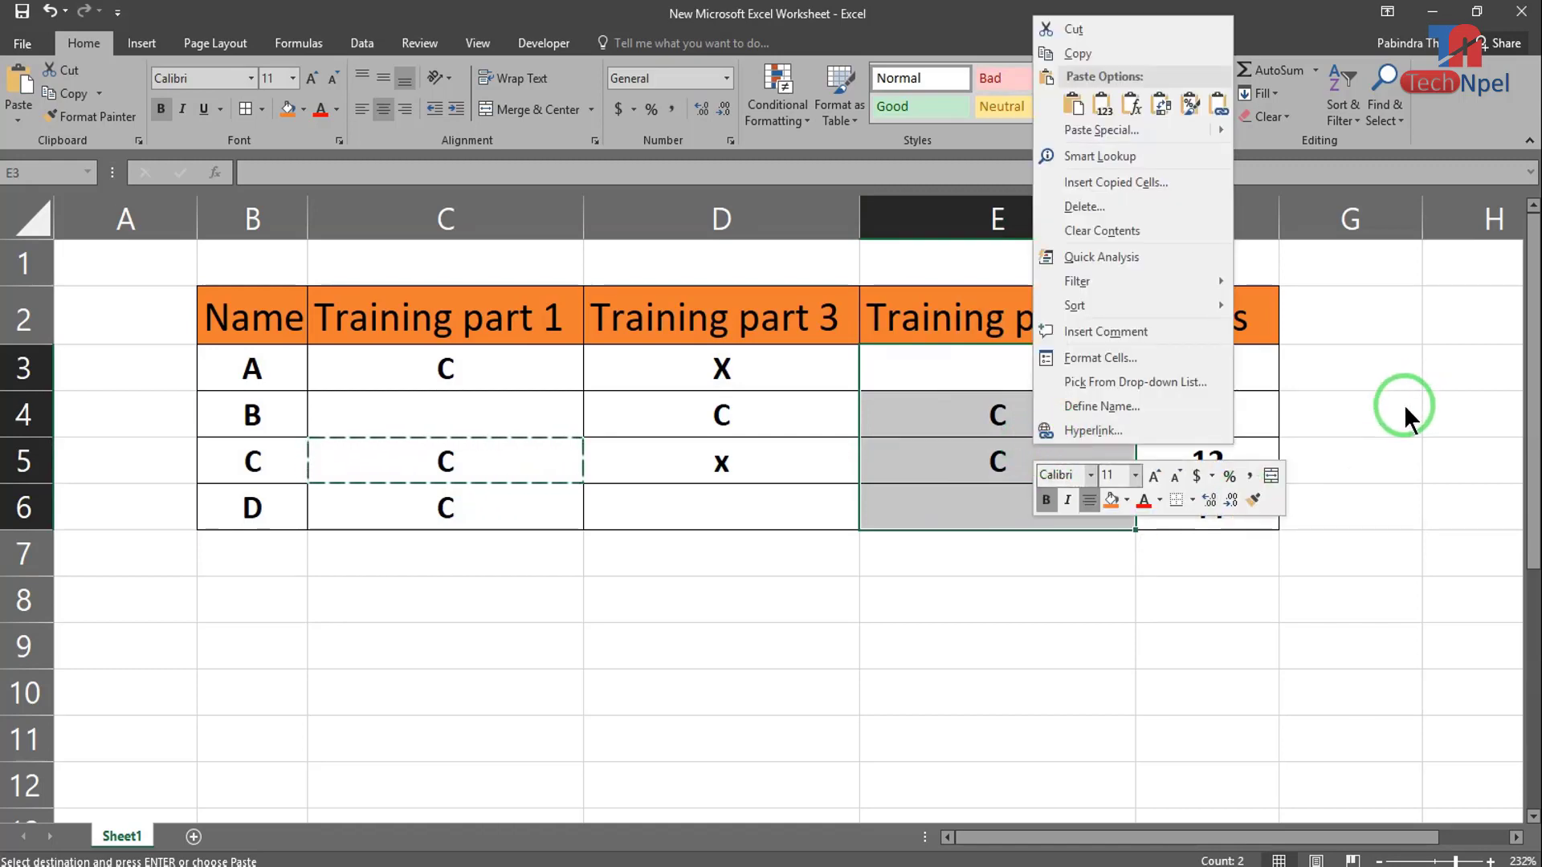
left_click(627, 612)
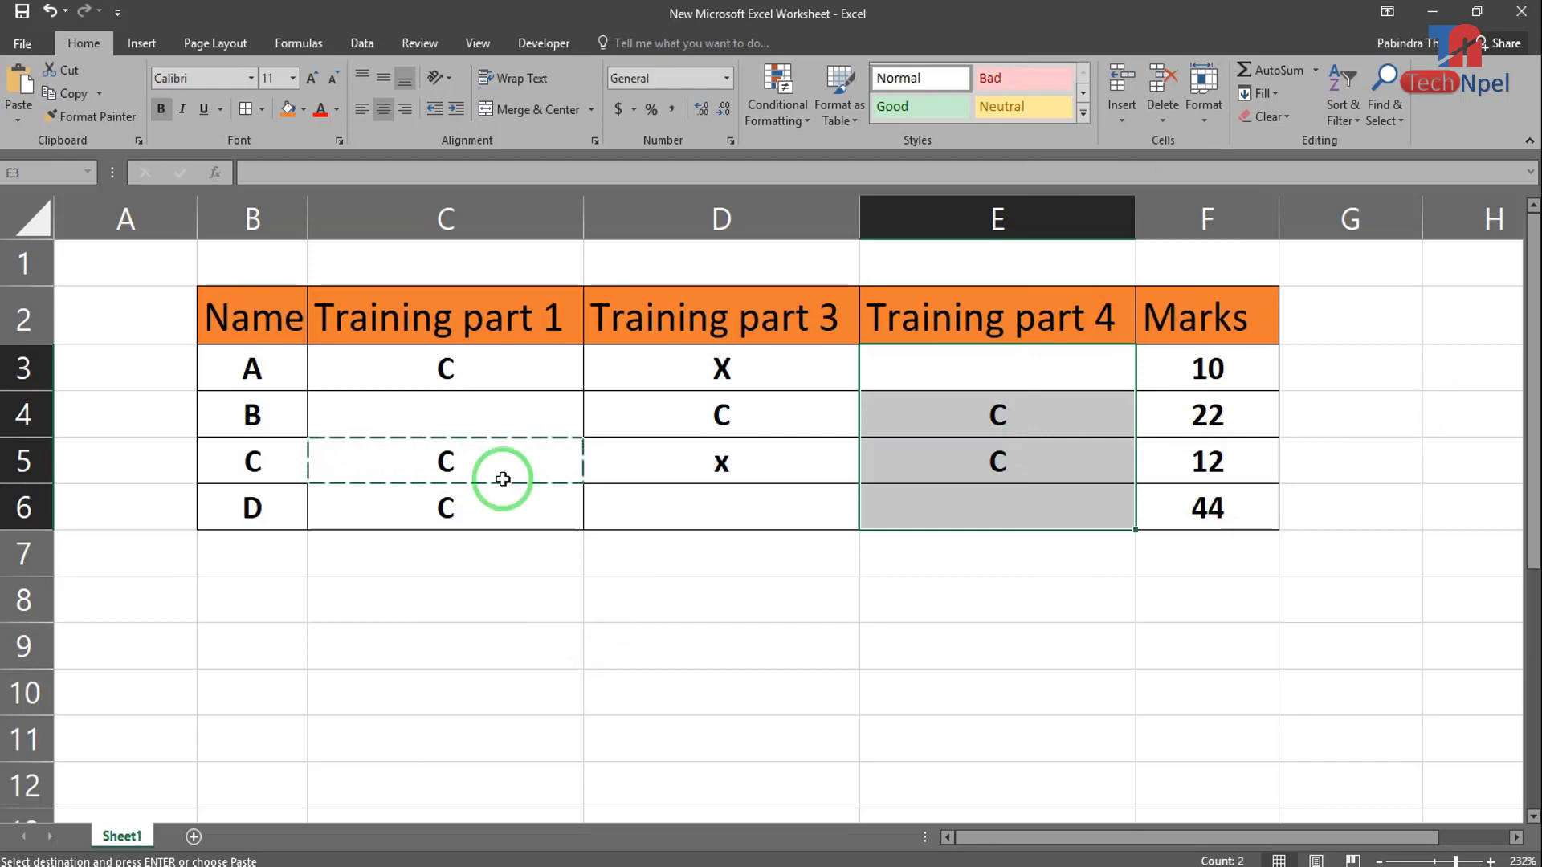
- Copy B2:B6 (Name, A, B, C, D) and paste it transposed across C8:G8
left_click(508, 580)
left_click_drag(280, 371, 268, 487)
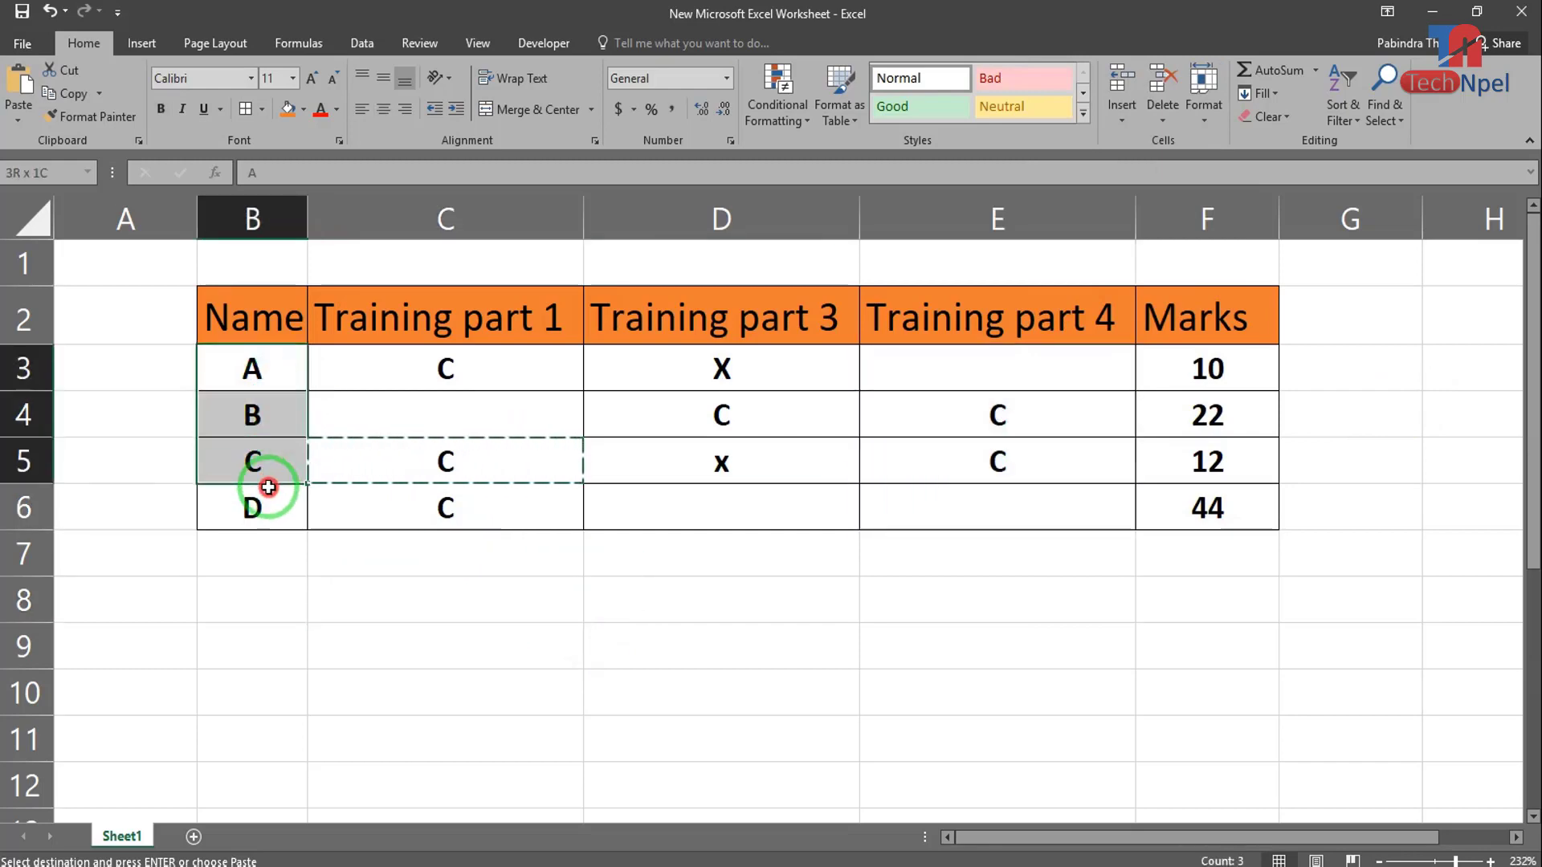
left_click_drag(241, 310, 265, 503)
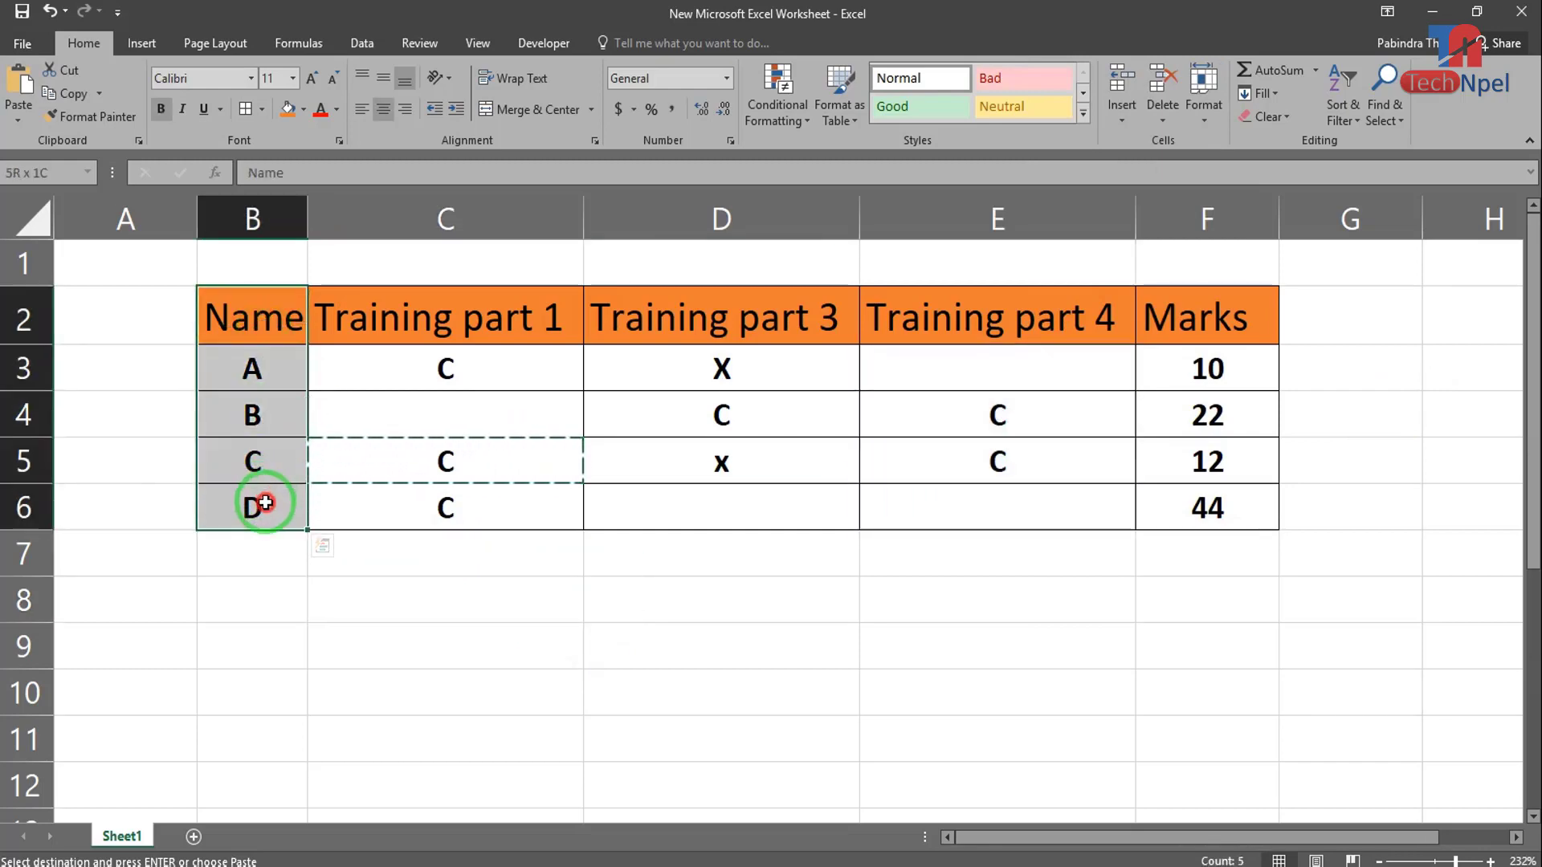
key("ctrl+c")
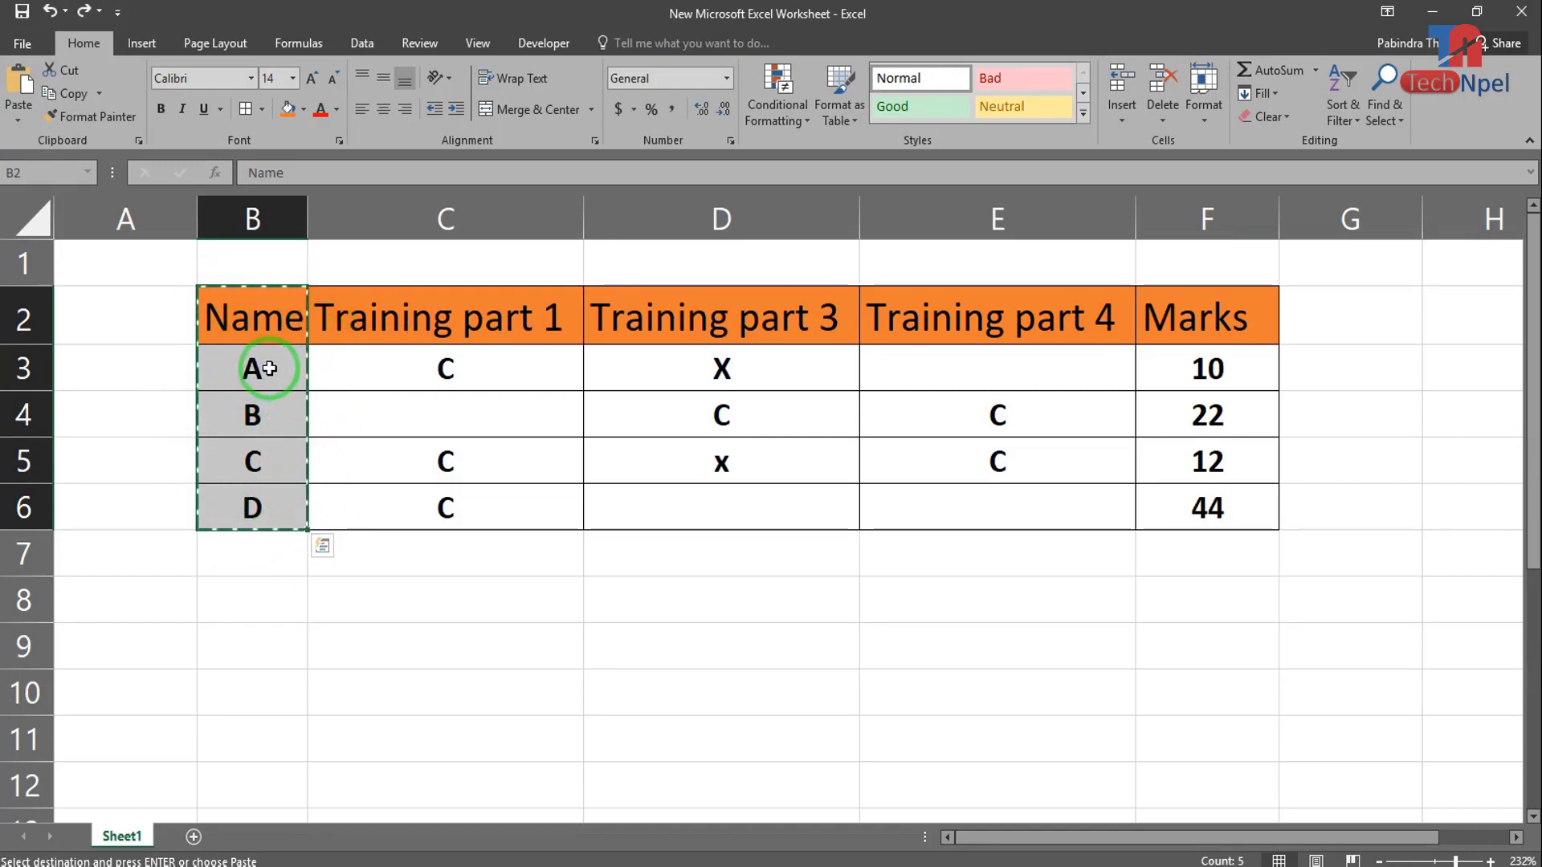
right_click(471, 609)
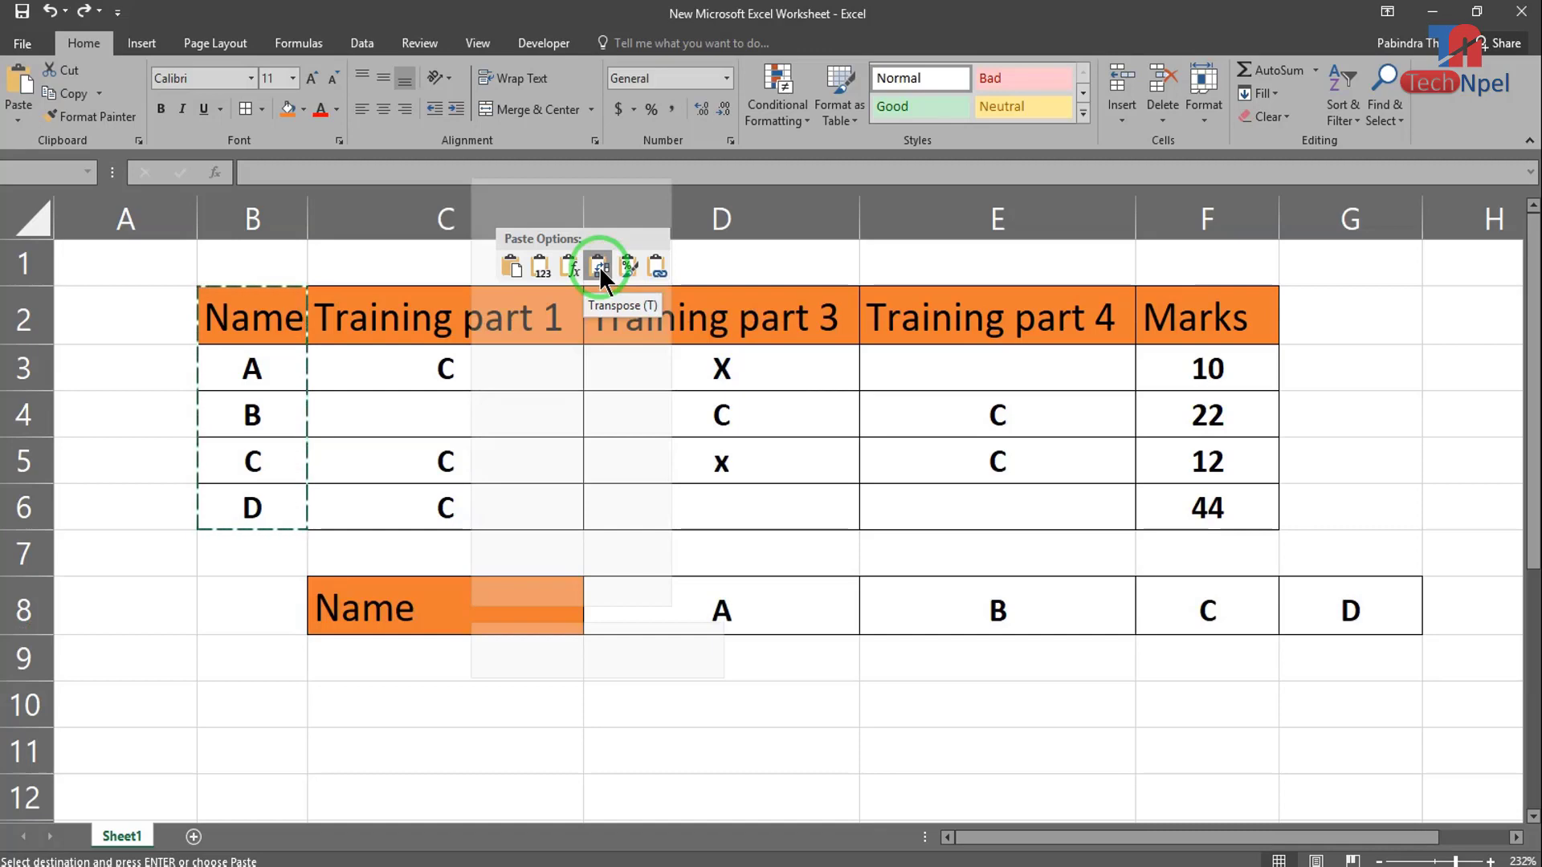
left_click(598, 268)
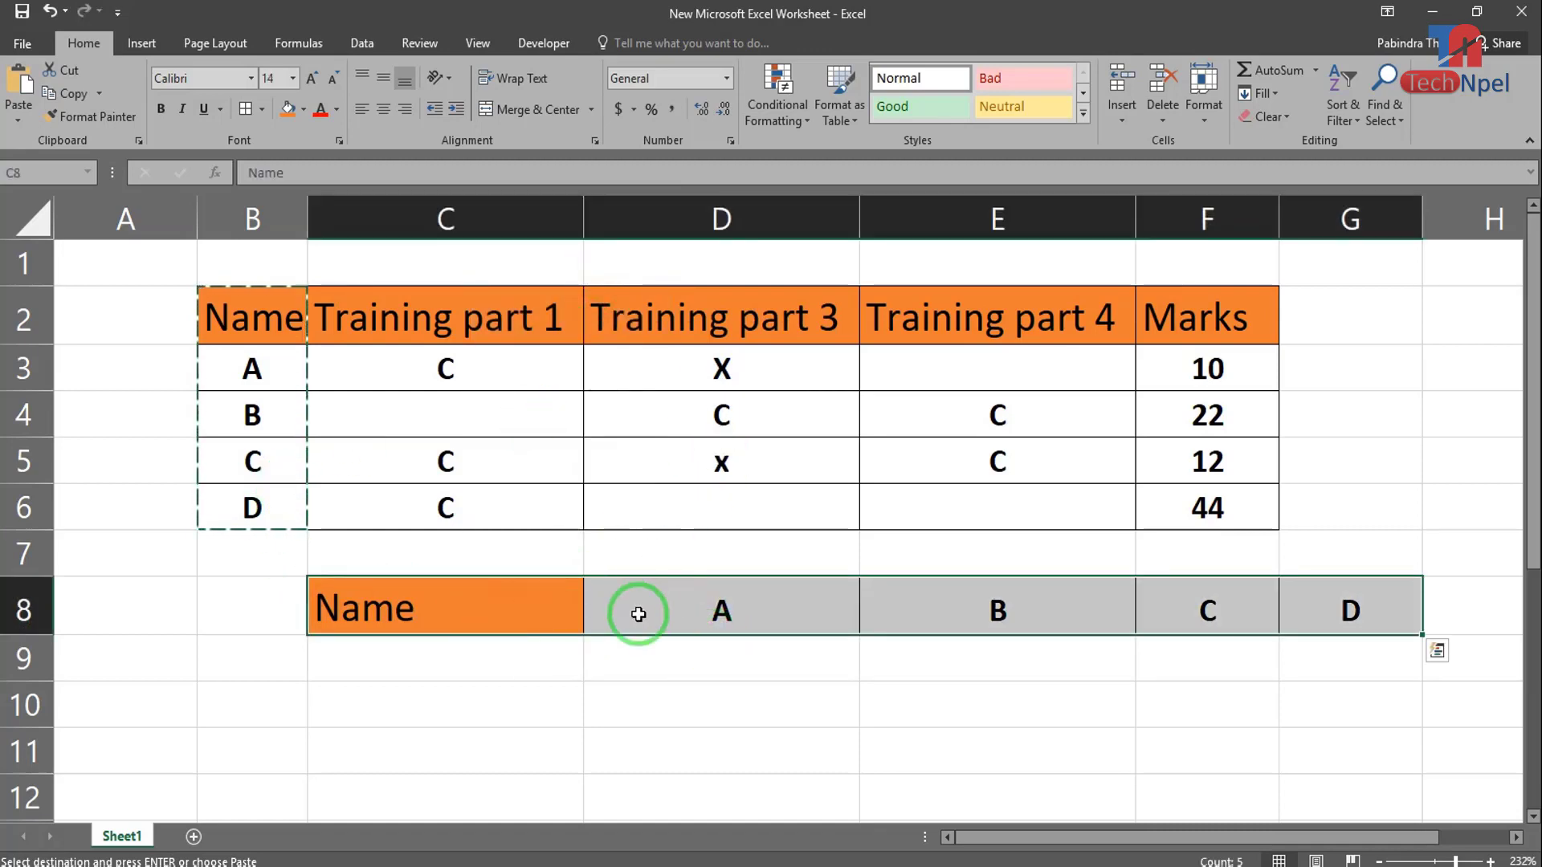
left_click(592, 688)
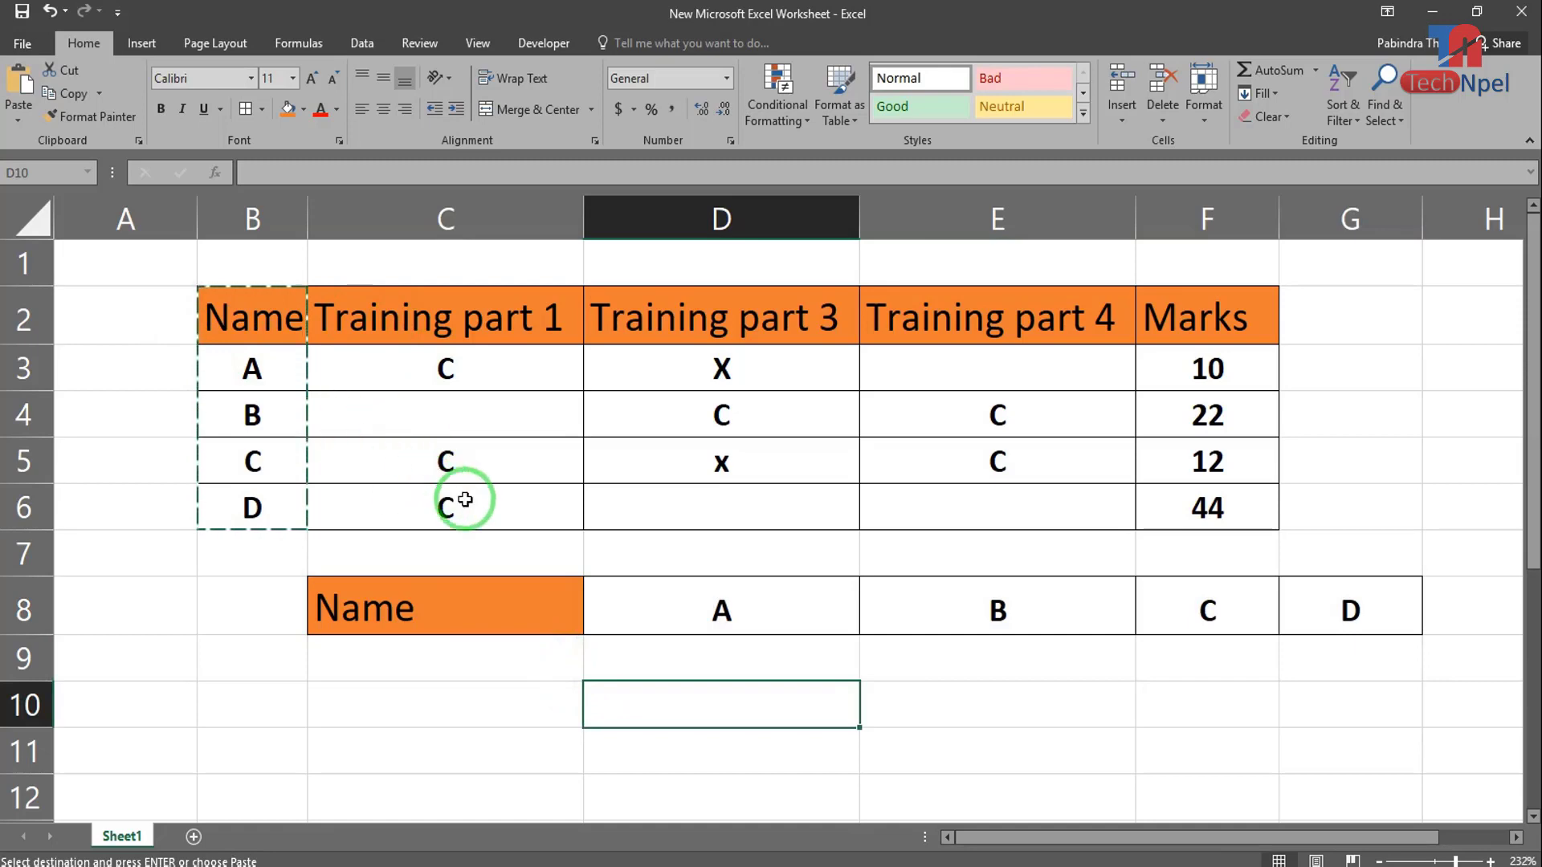
key("Escape")
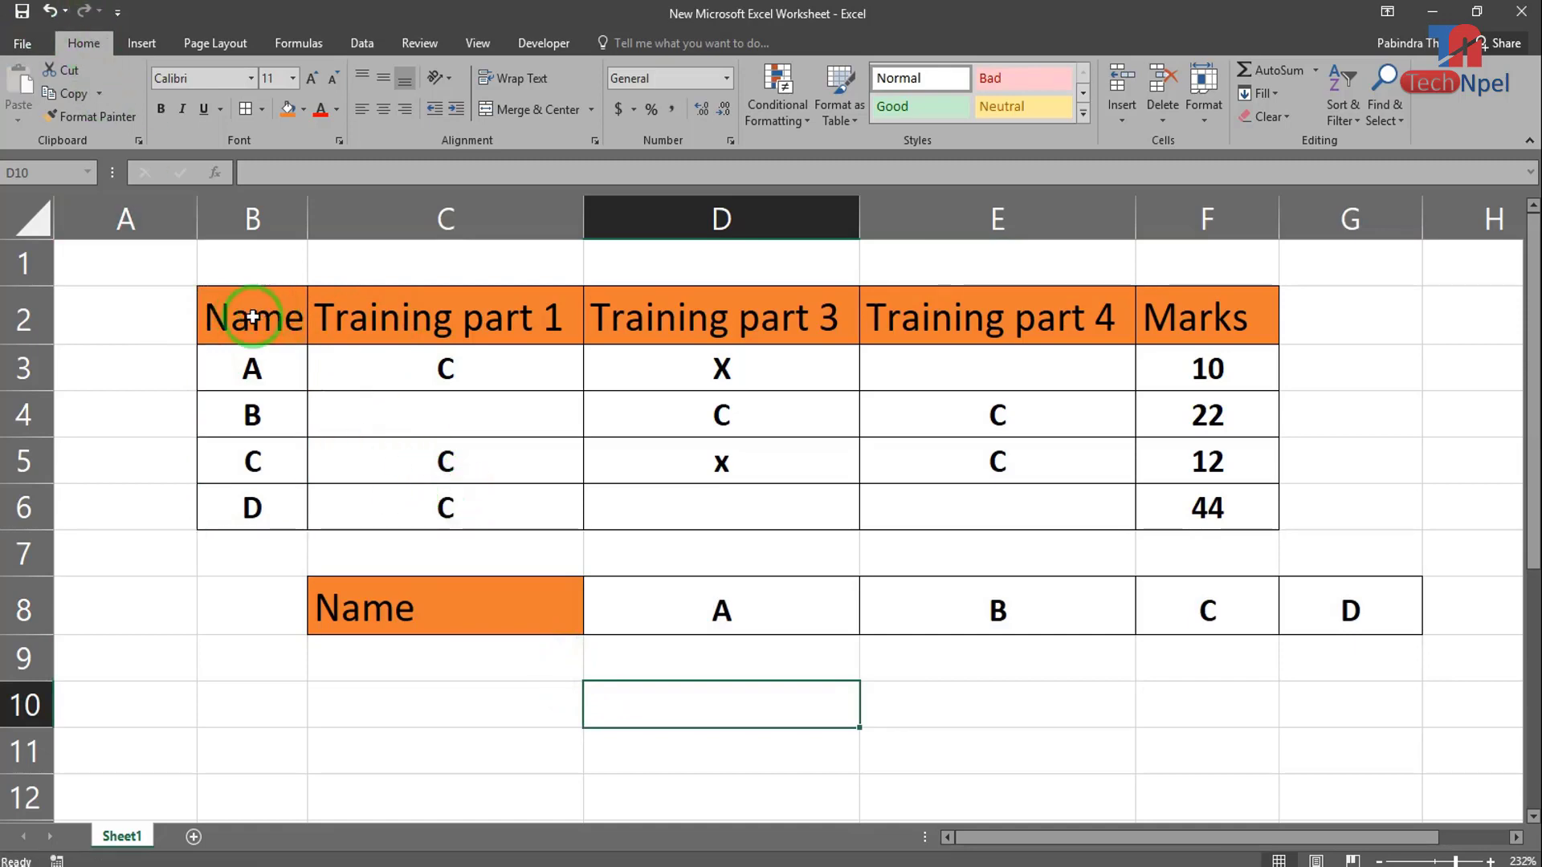
left_click_drag(253, 317, 265, 506)
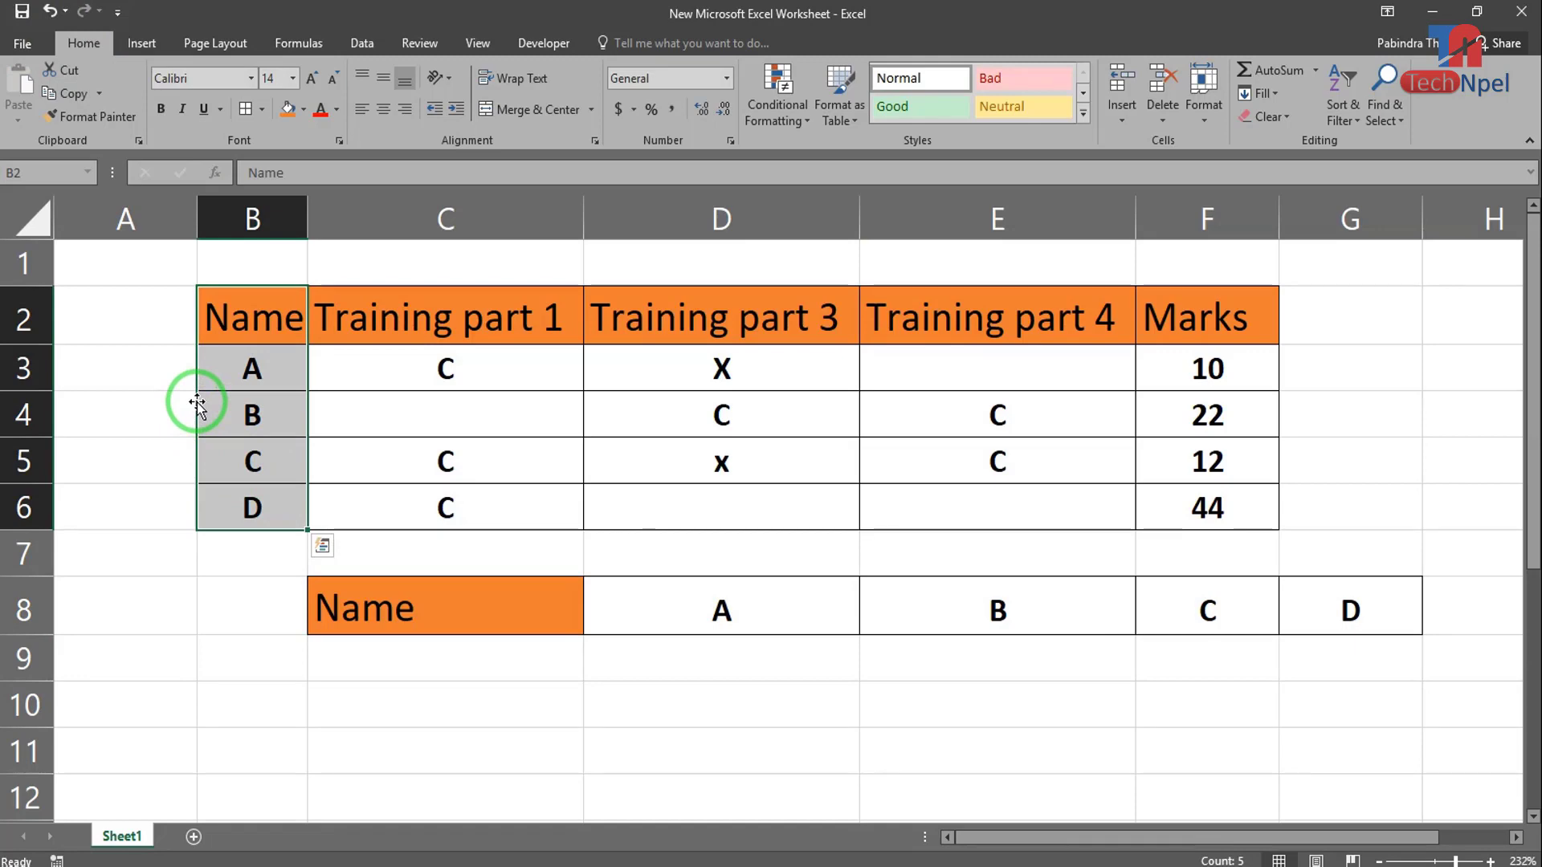
left_click_drag(197, 401, 193, 400)
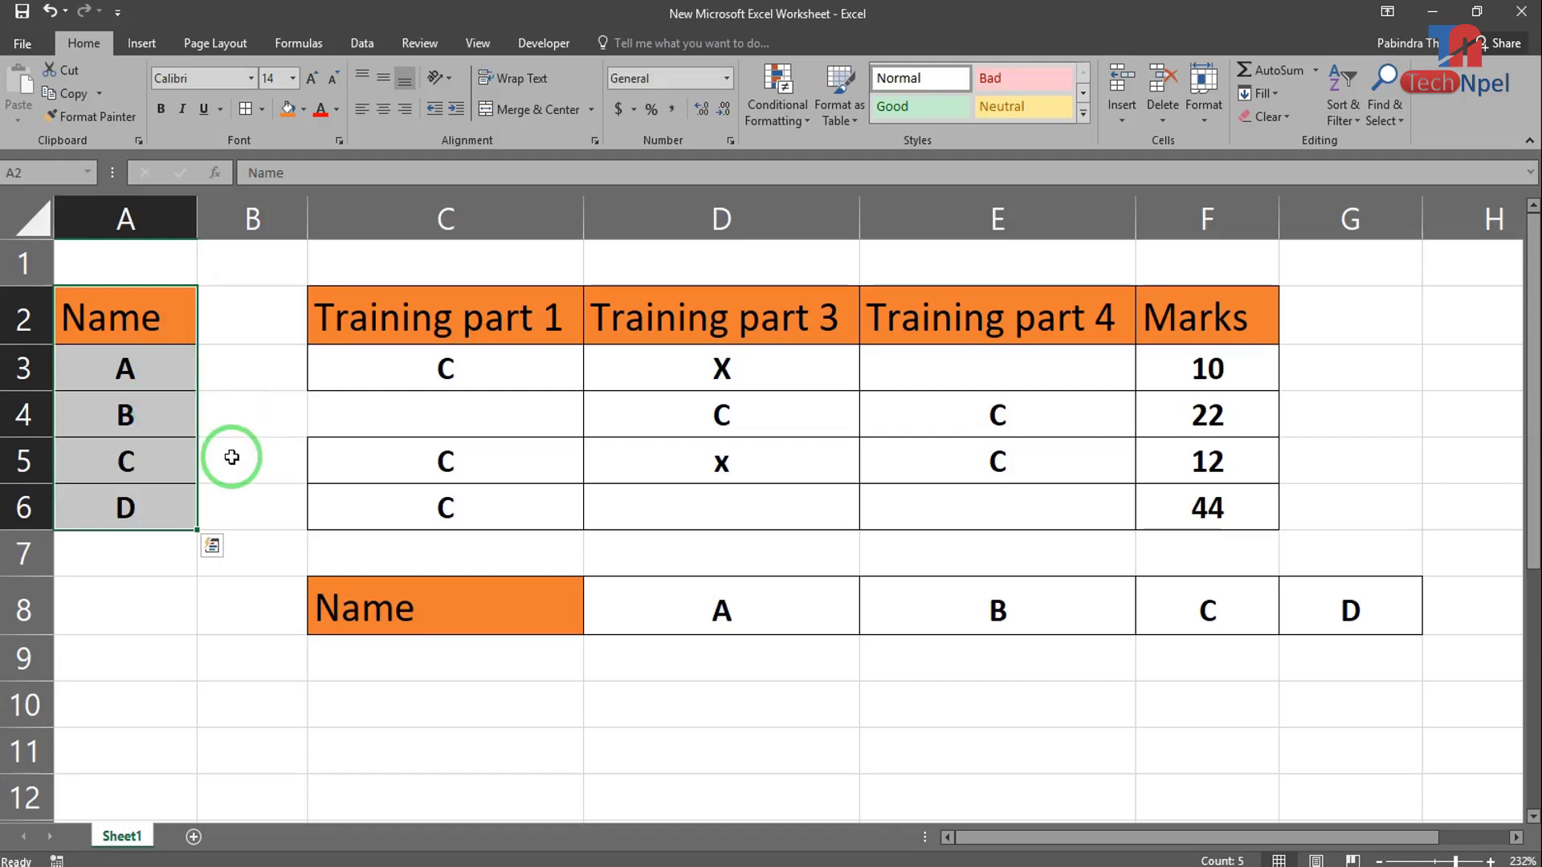
left_click(227, 453)
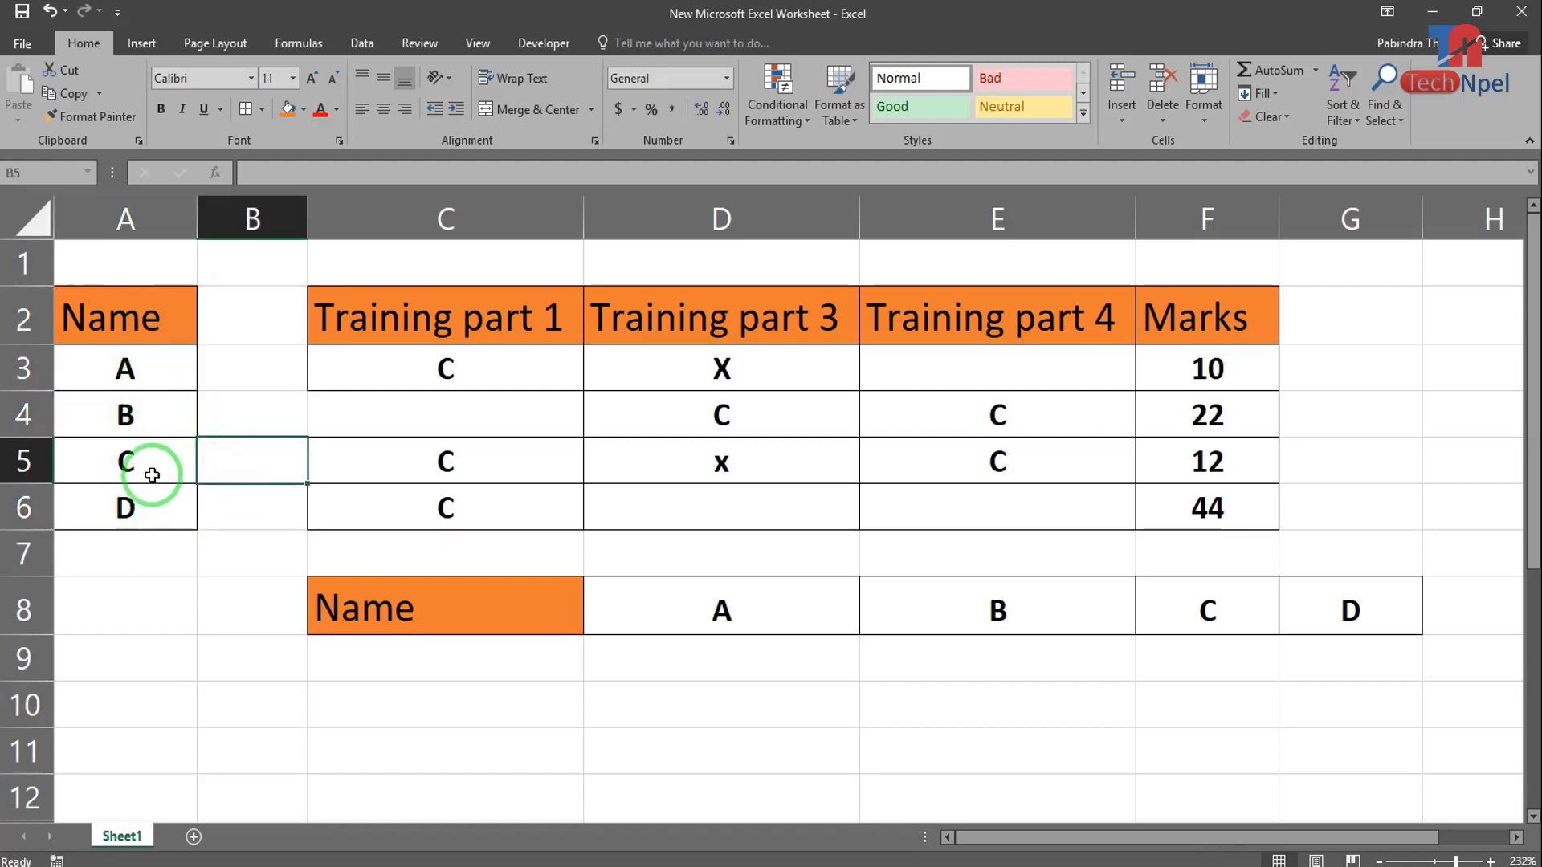
key("ctrl+z")
left_click(166, 627)
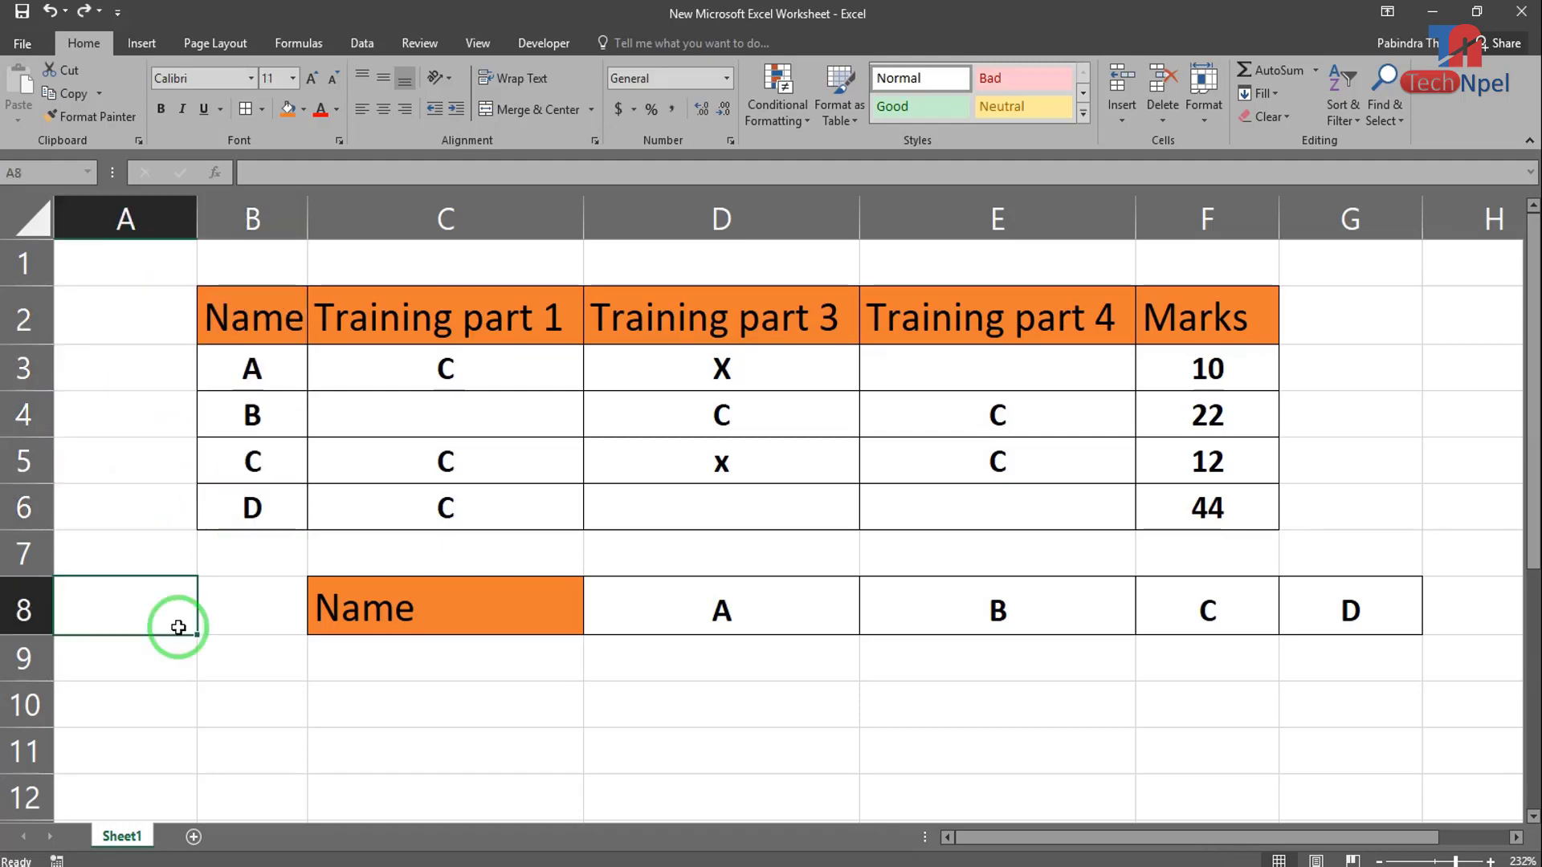